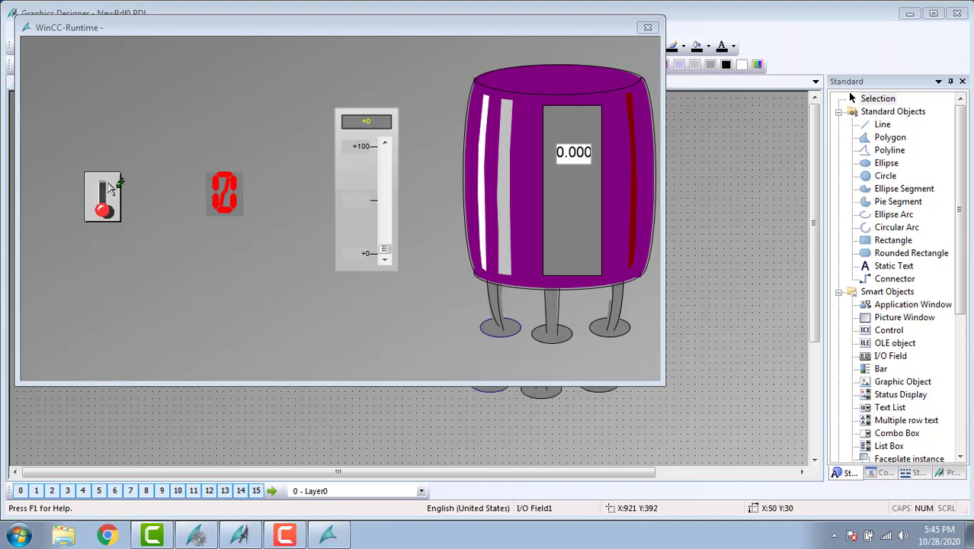
# - In Runtime, flip the switch to 1 and back to 0, then raise the slider until the tank reads 16
pyautogui.click(108, 190)
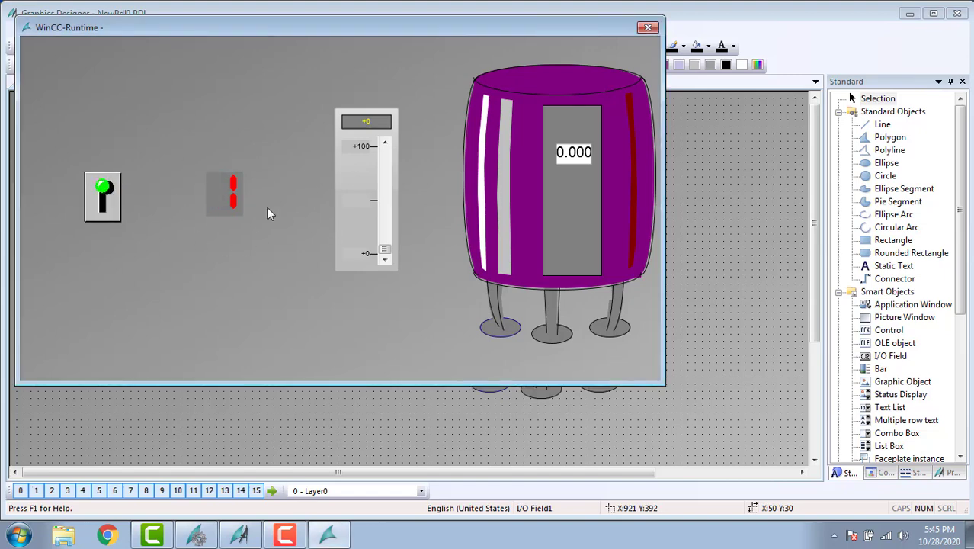
pyautogui.click(111, 212)
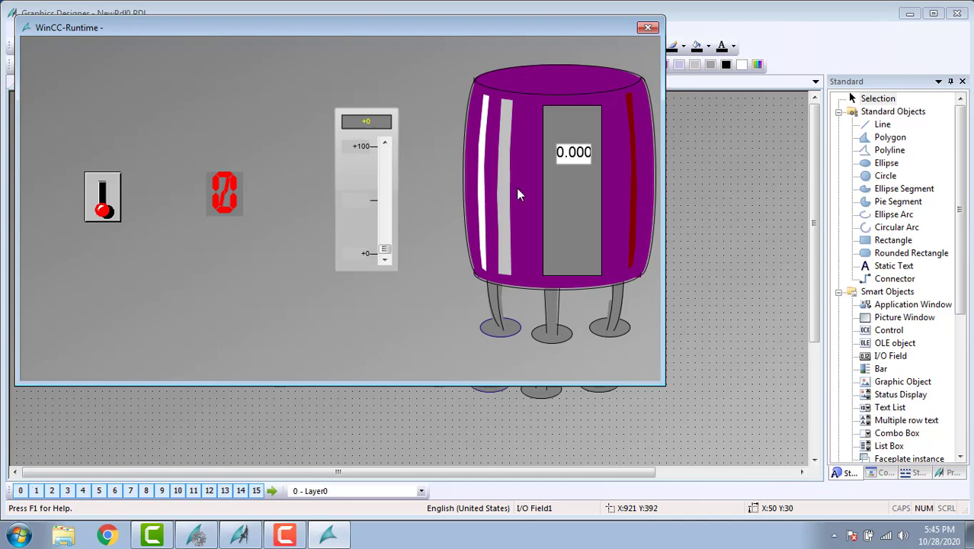
pyautogui.click(386, 146)
pyautogui.click(385, 146)
pyautogui.click(385, 146)
pyautogui.click(386, 146)
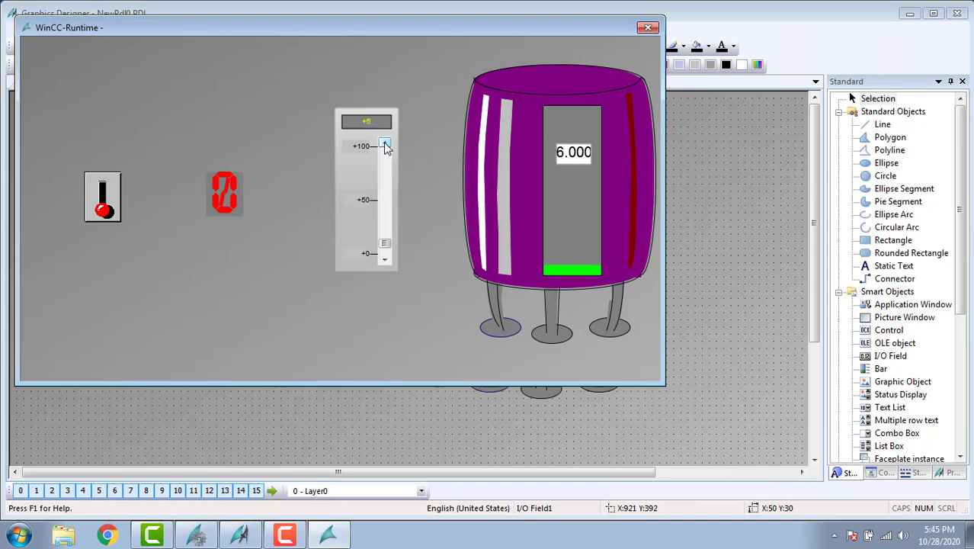
pyautogui.click(385, 146)
pyautogui.click(386, 147)
pyautogui.click(386, 146)
pyautogui.click(386, 146)
pyautogui.click(386, 146)
pyautogui.click(386, 146)
pyautogui.click(385, 146)
pyautogui.click(386, 146)
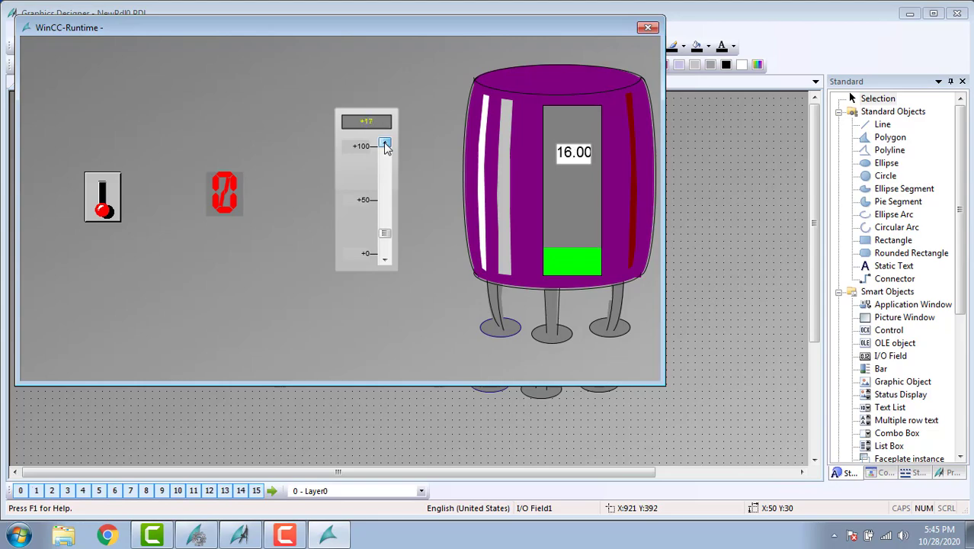
pyautogui.click(385, 146)
pyautogui.click(385, 146)
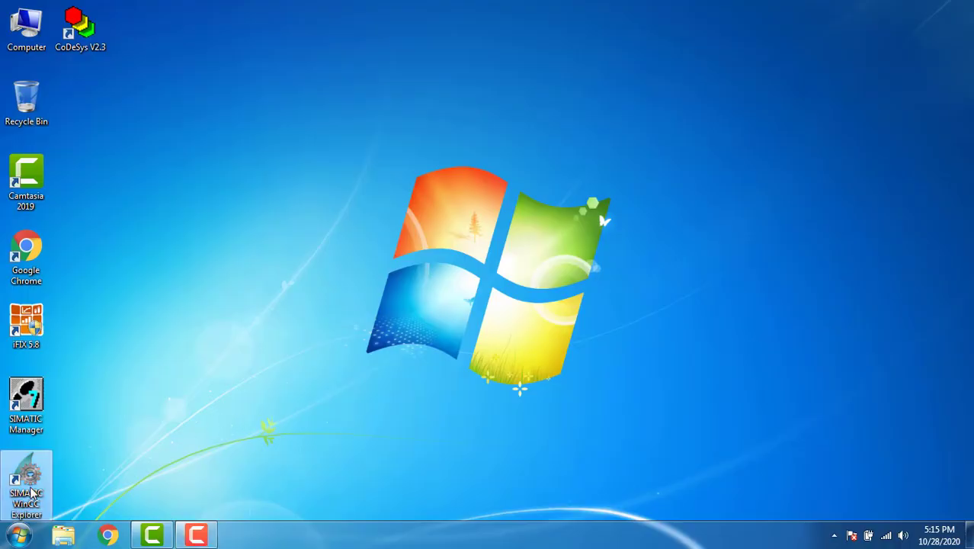
# - Launch WinCC Explorer and create a new single-user project named 'test'
pyautogui.doubleClick(29, 487)
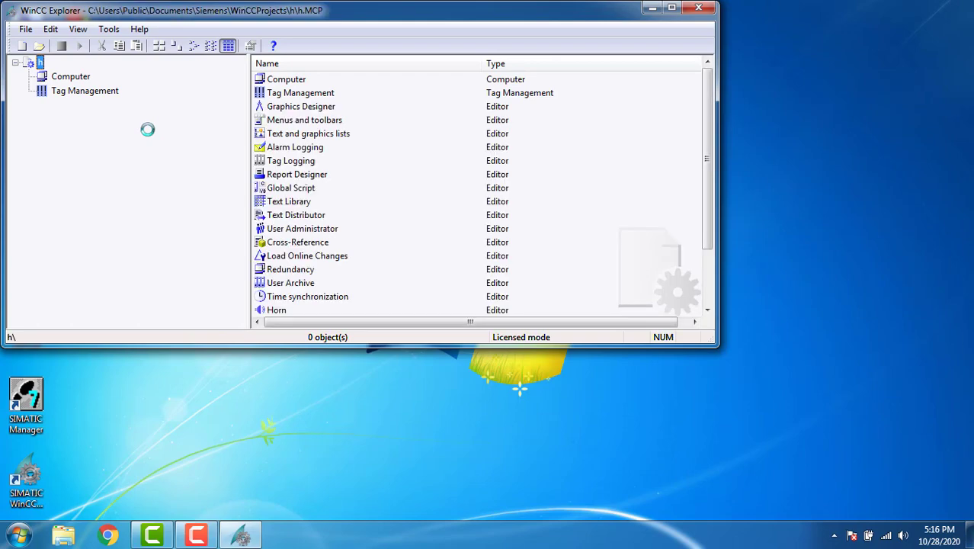
pyautogui.click(24, 30)
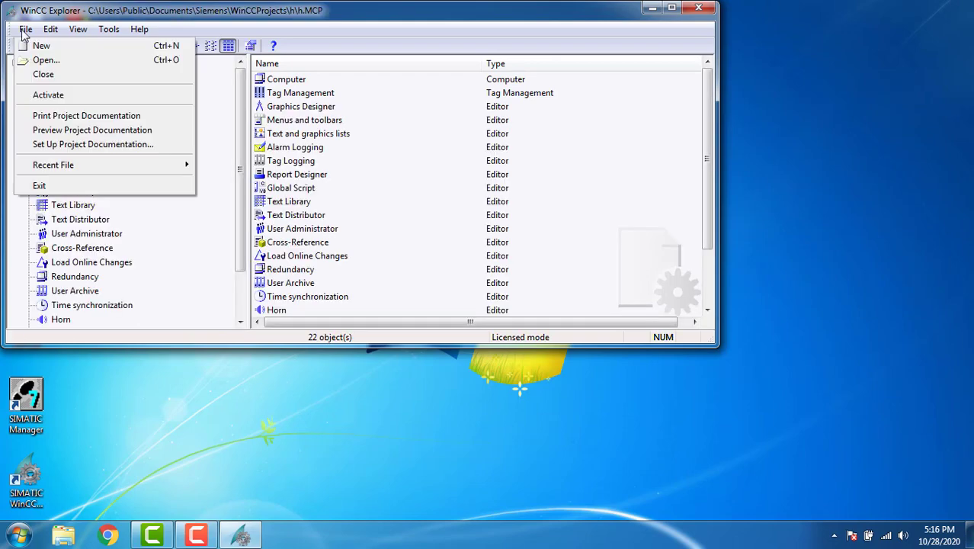
pyautogui.click(66, 47)
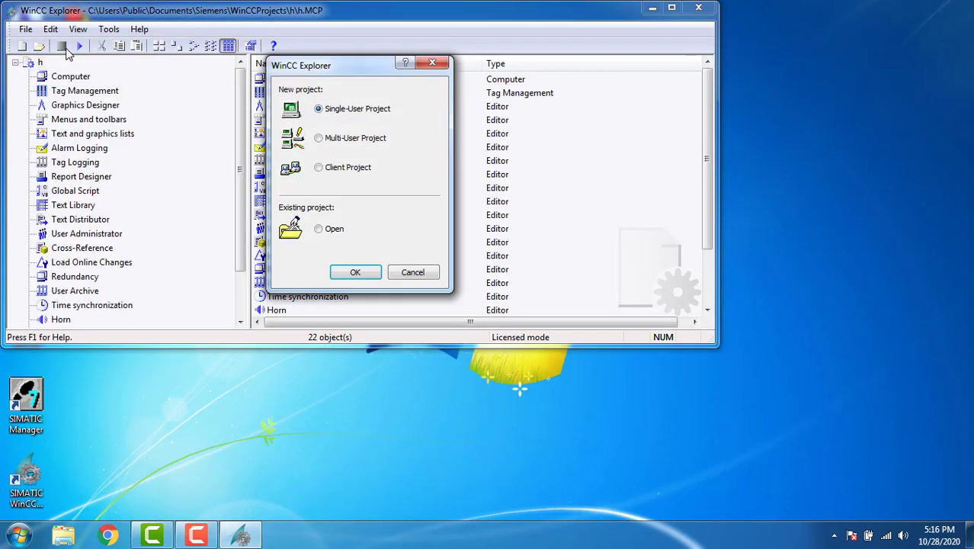
pyautogui.click(372, 274)
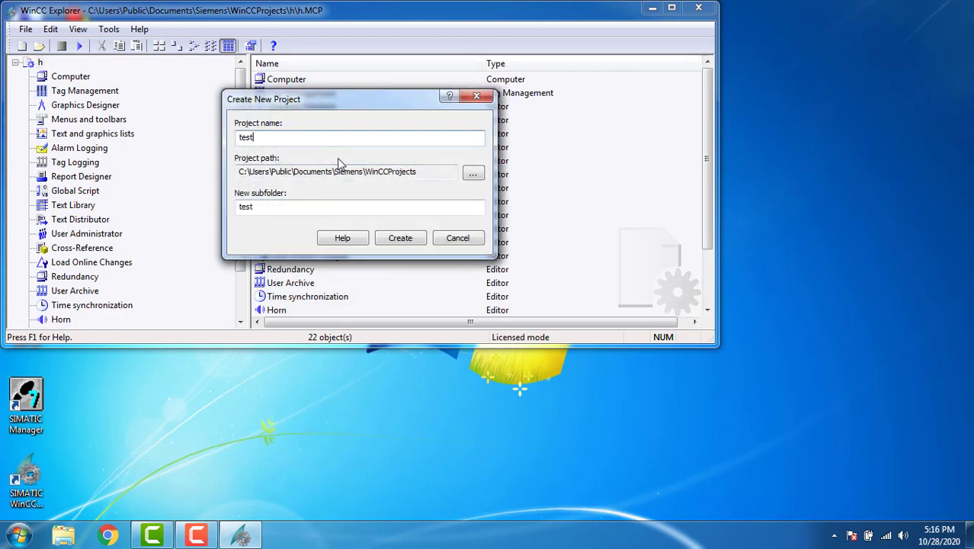
pyautogui.click(406, 239)
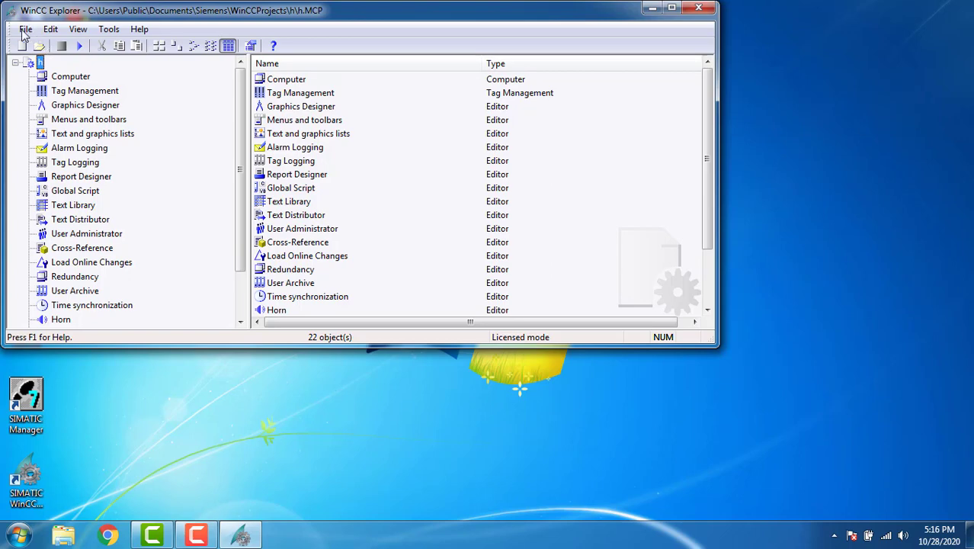
# - Open the test project's Tag Management in WinCC Configuration Studio
pyautogui.click(25, 30)
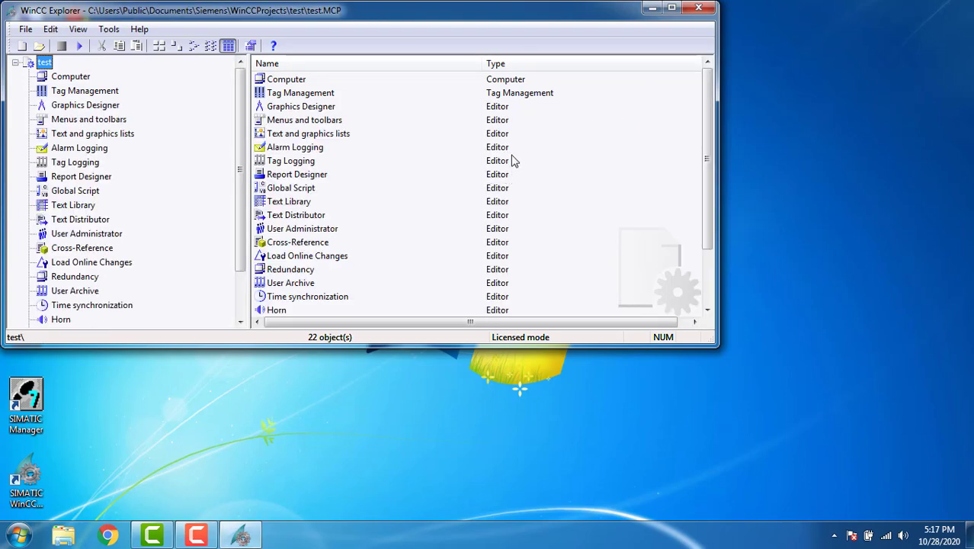
pyautogui.doubleClick(261, 93)
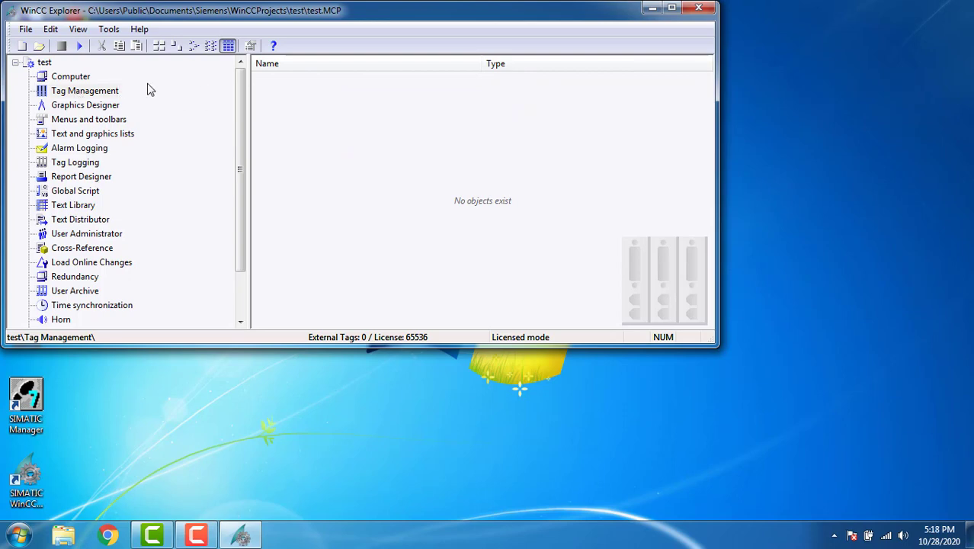
pyautogui.rightClick(300, 100)
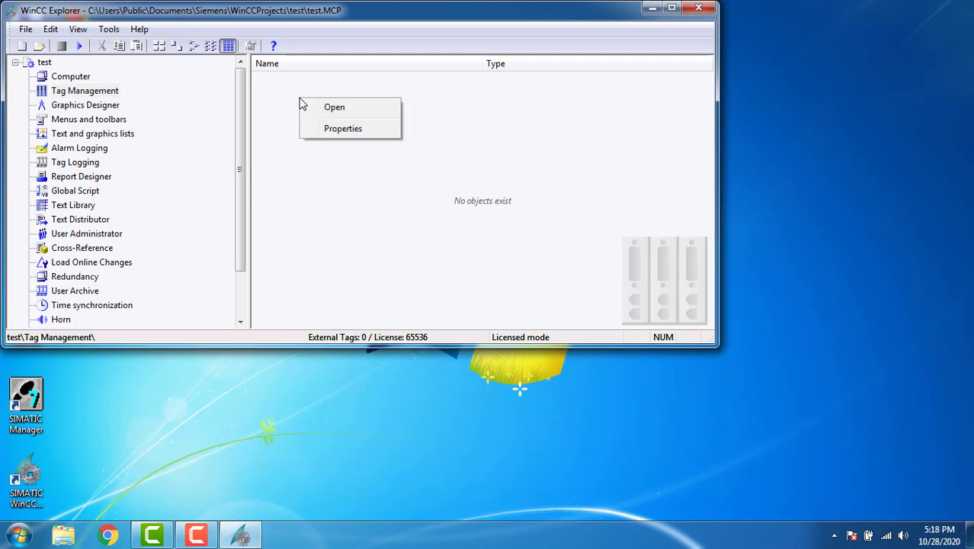
pyautogui.click(368, 114)
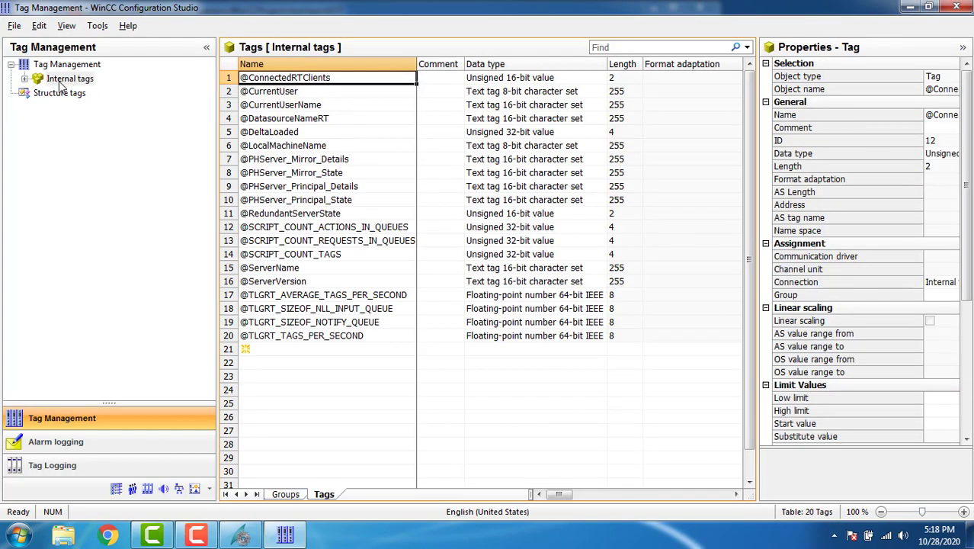
# - Add internal tag 'd' in row 21 with data type Binary Tag
pyautogui.click(272, 352)
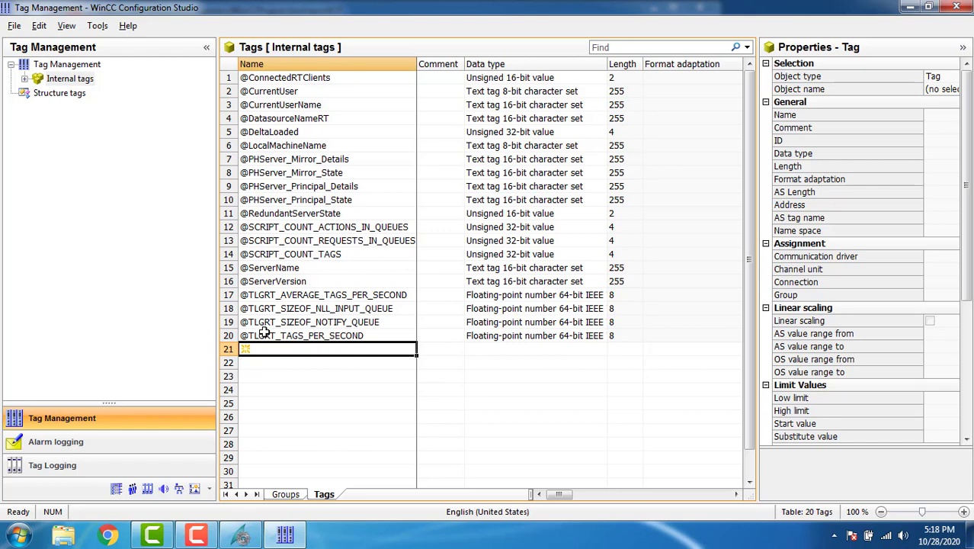
pyautogui.write('d')
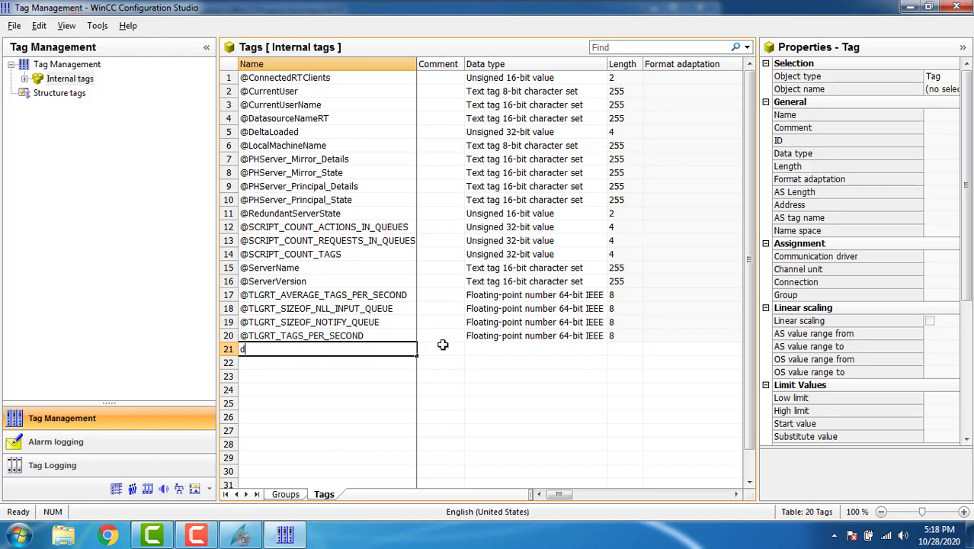
pyautogui.click(503, 349)
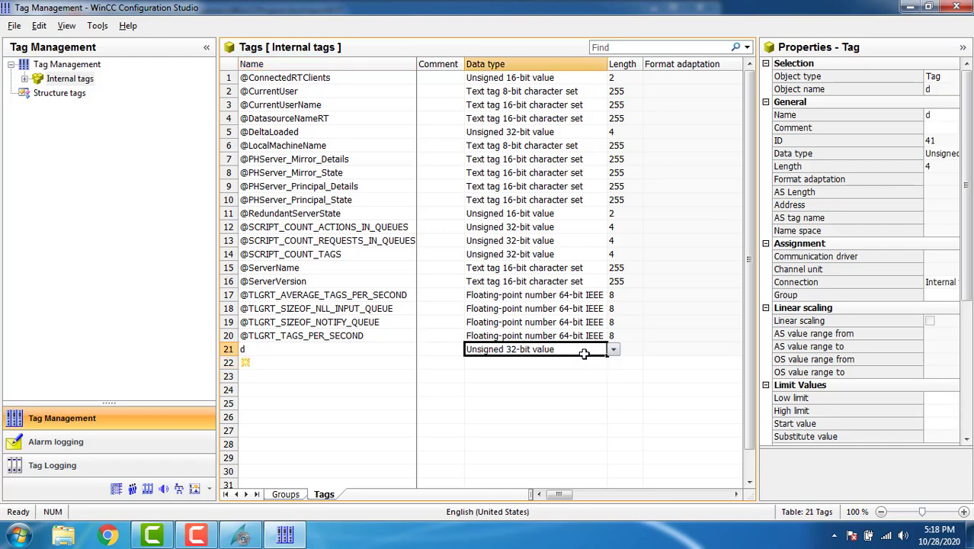
pyautogui.click(612, 353)
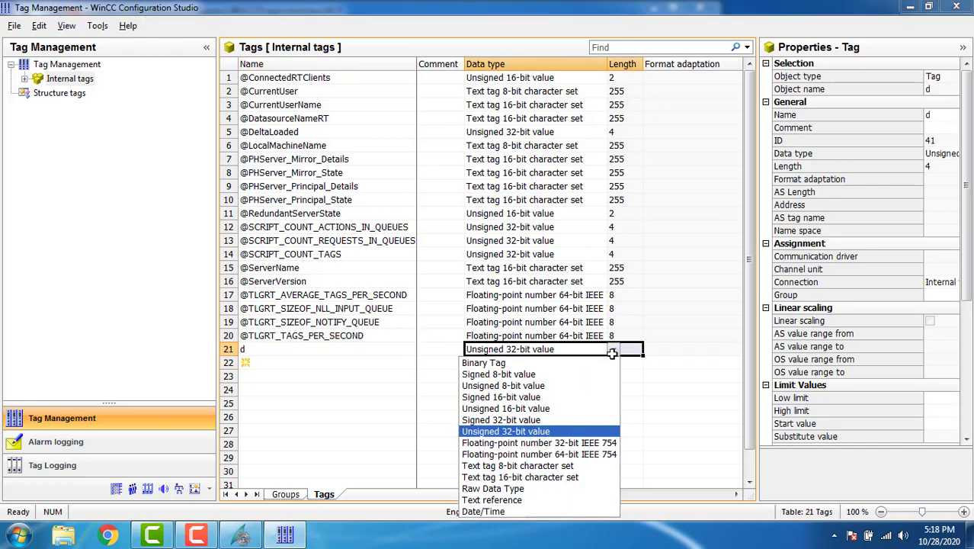
pyautogui.click(556, 363)
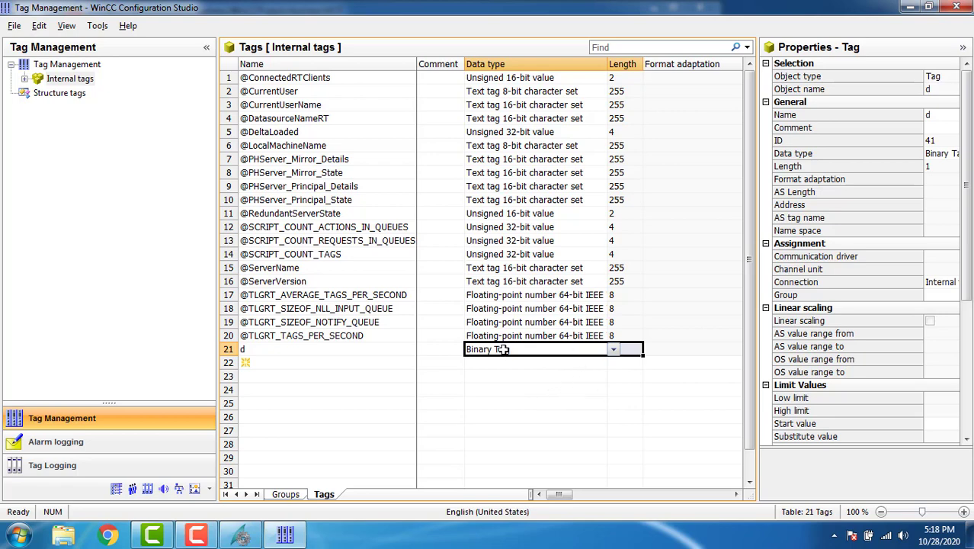
# - Add internal tag 'a' in row 22 as an Unsigned 32-bit value
pyautogui.click(294, 364)
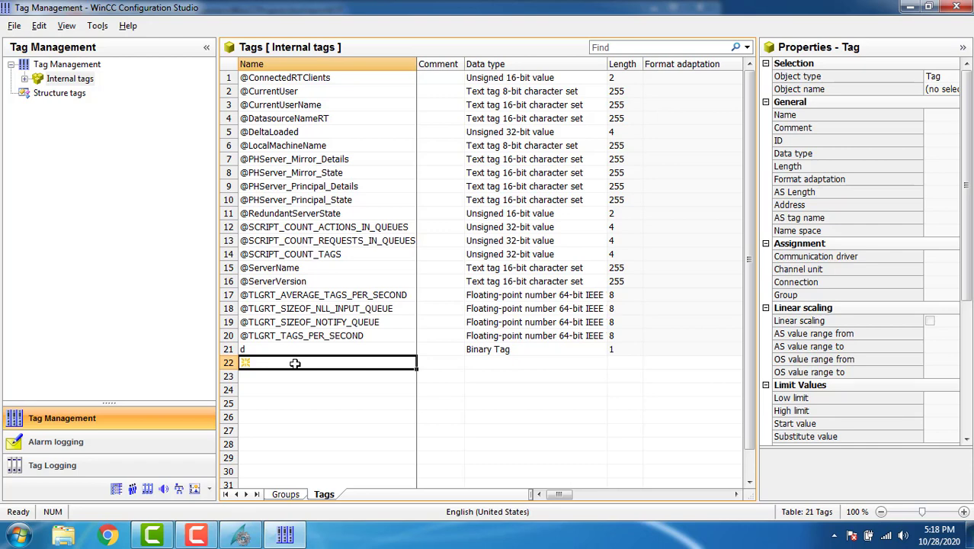
pyautogui.write('a')
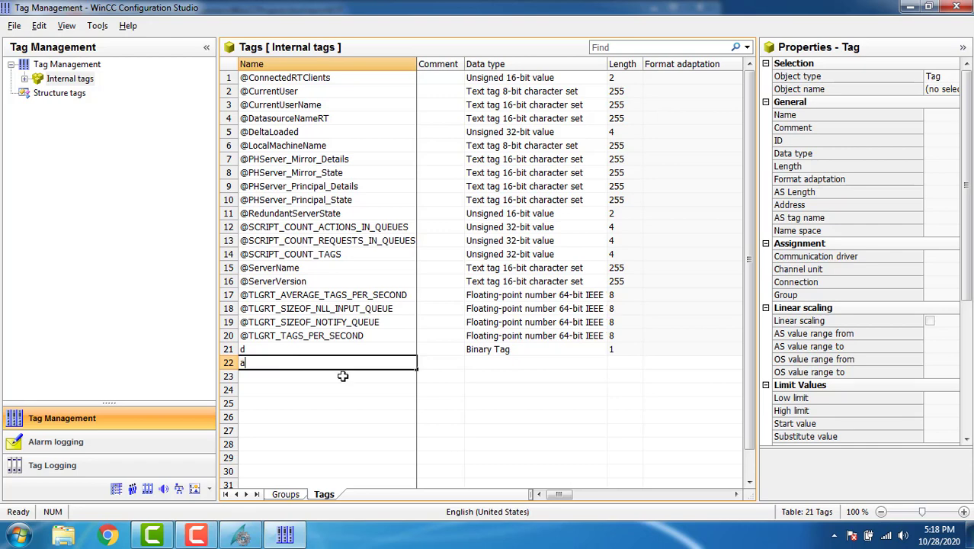
pyautogui.click(519, 362)
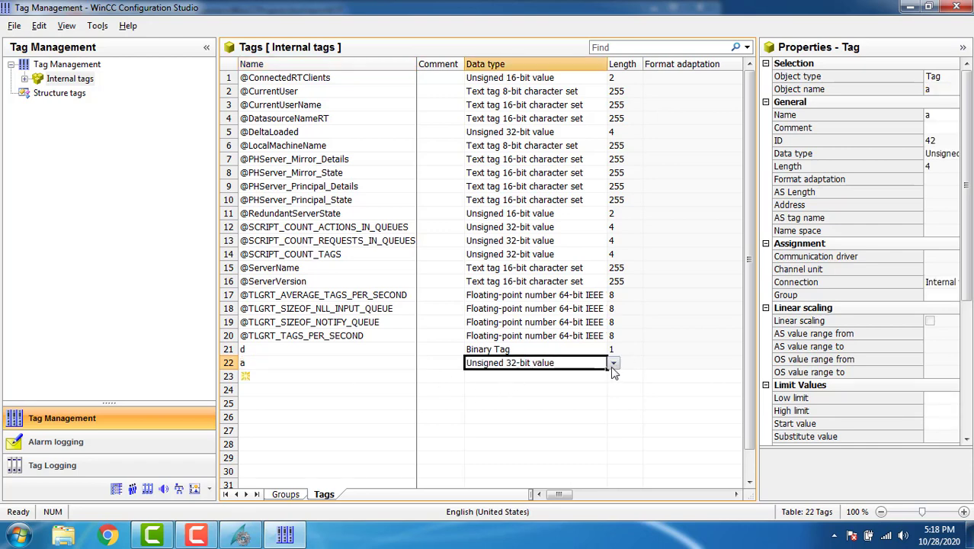
pyautogui.click(614, 365)
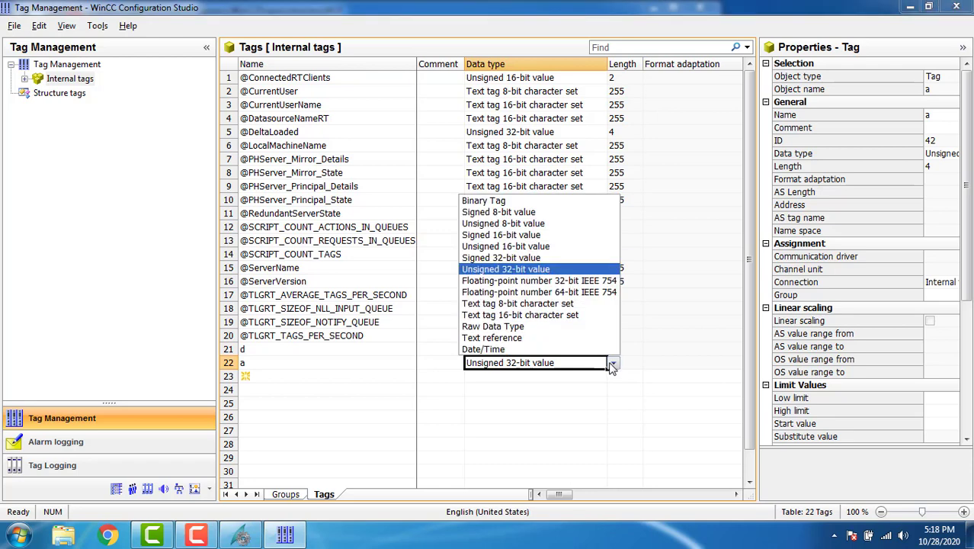
pyautogui.click(547, 270)
pyautogui.click(534, 448)
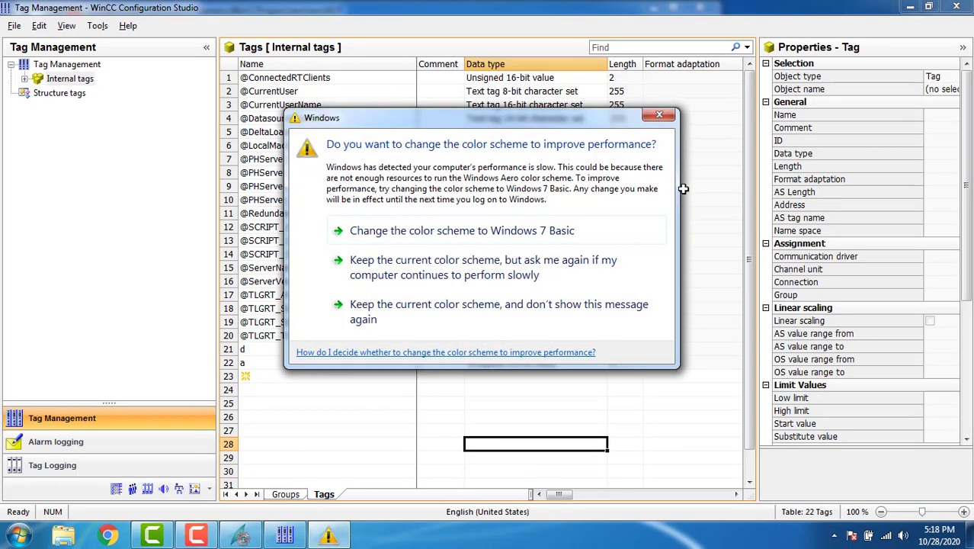
pyautogui.click(662, 126)
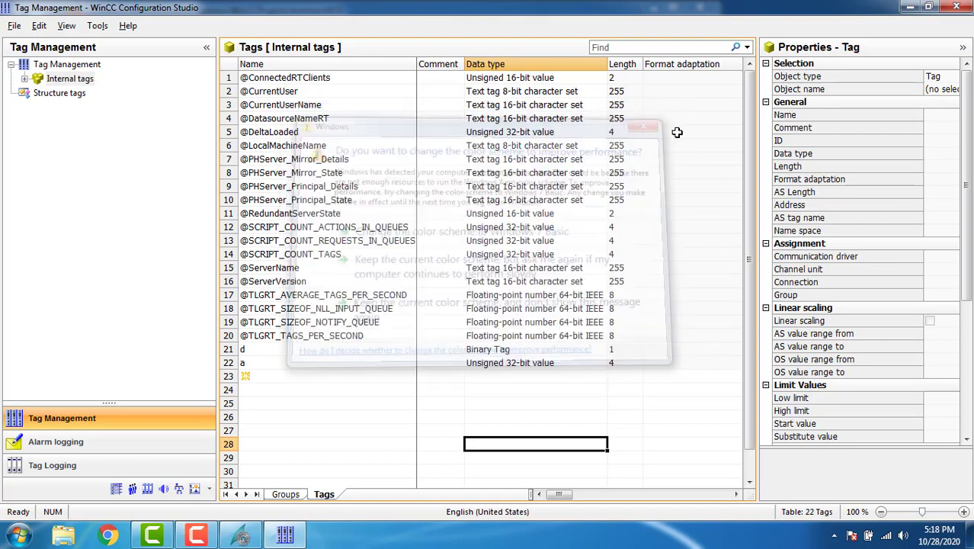
# - Close Tag Management and open Graphics Designer with a new picture NewPdl0
pyautogui.click(957, 7)
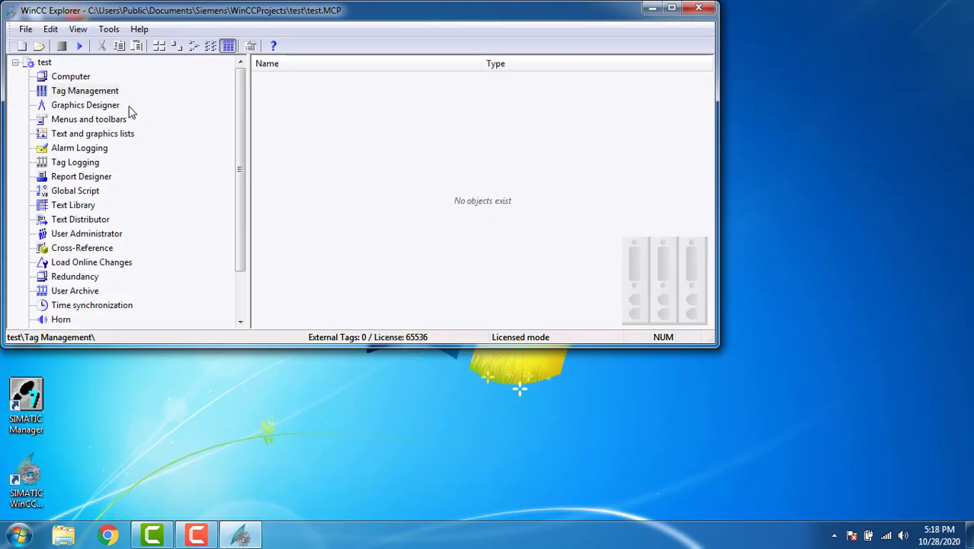
pyautogui.doubleClick(94, 108)
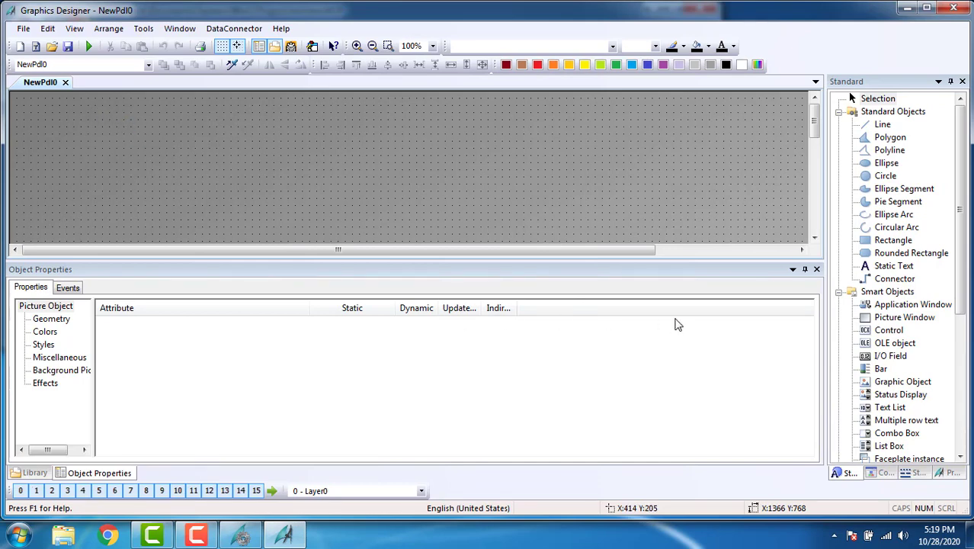
# - Close the Object Properties pane and show the object library below the canvas
pyautogui.click(816, 271)
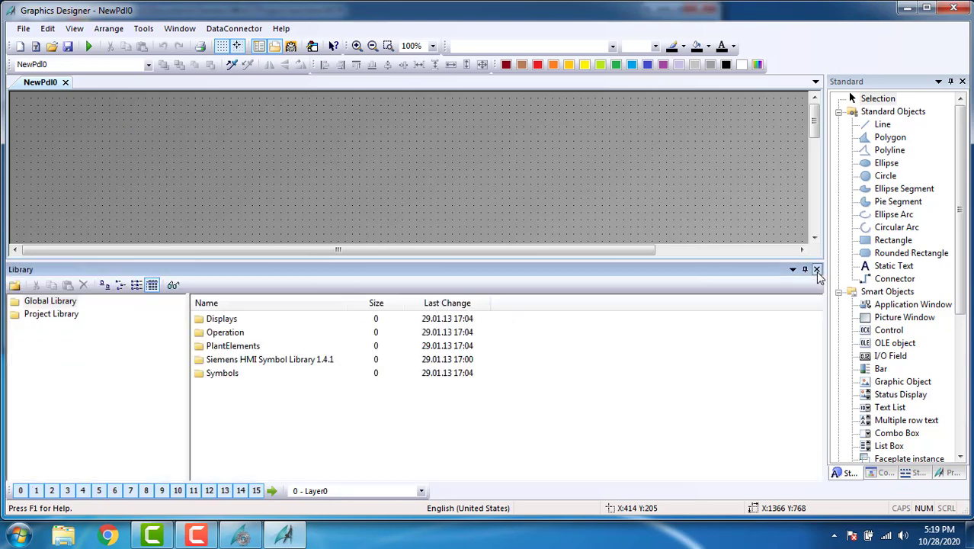
pyautogui.click(816, 271)
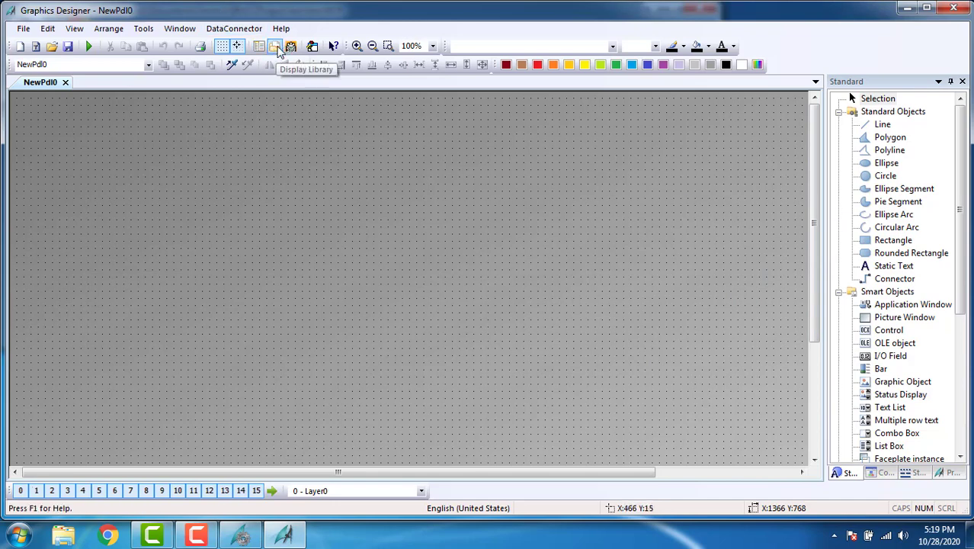
pyautogui.click(276, 48)
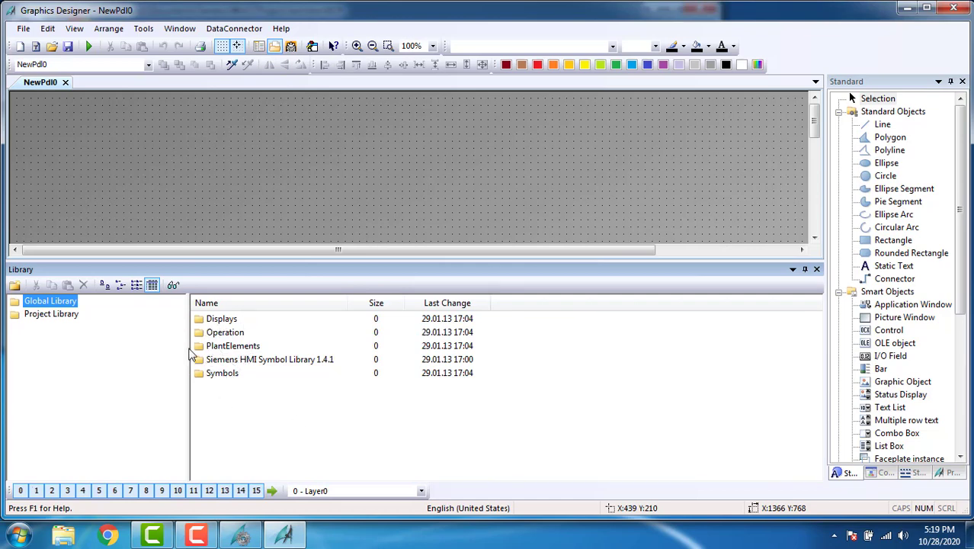
# - Turn on preview and Giant Icons, then open Global Library > Displays > Displays
pyautogui.click(173, 285)
pyautogui.click(105, 285)
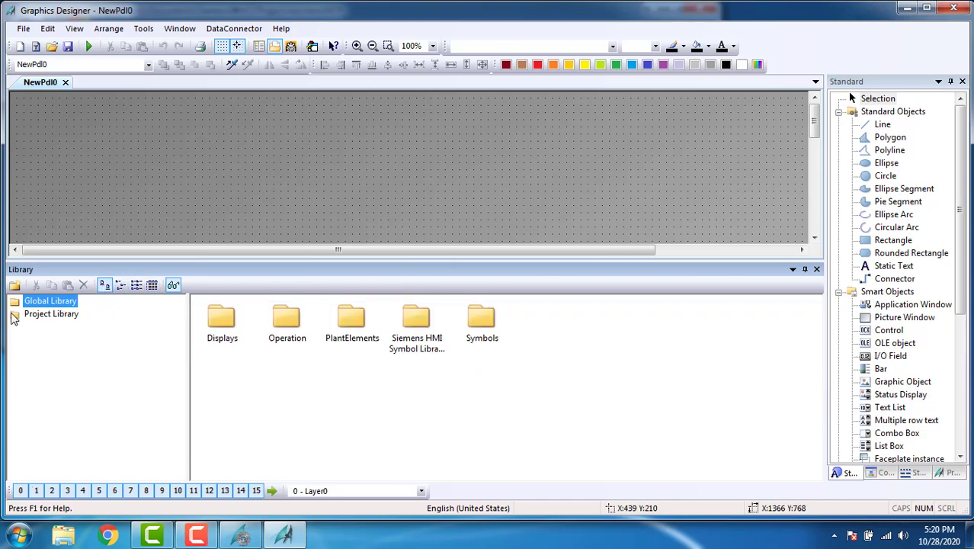
pyautogui.doubleClick(38, 303)
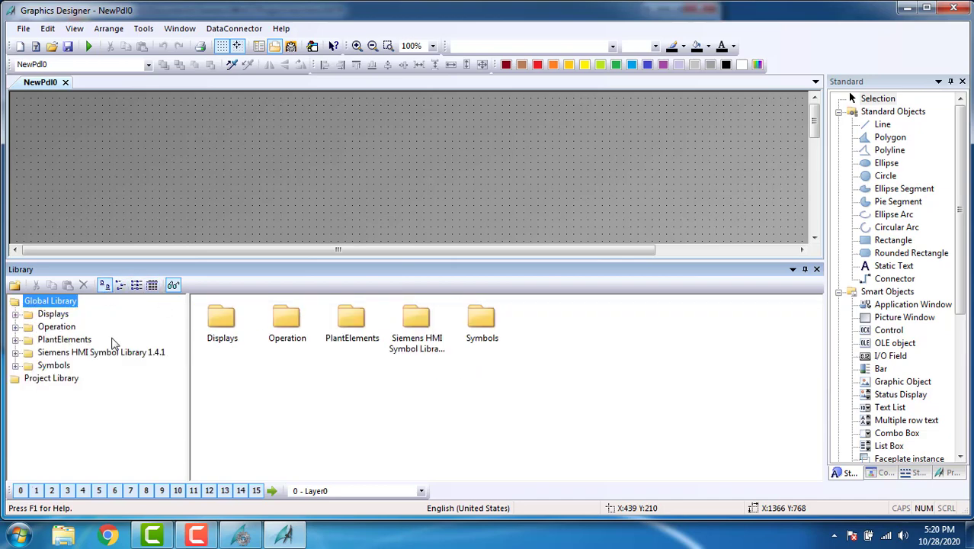
pyautogui.click(14, 313)
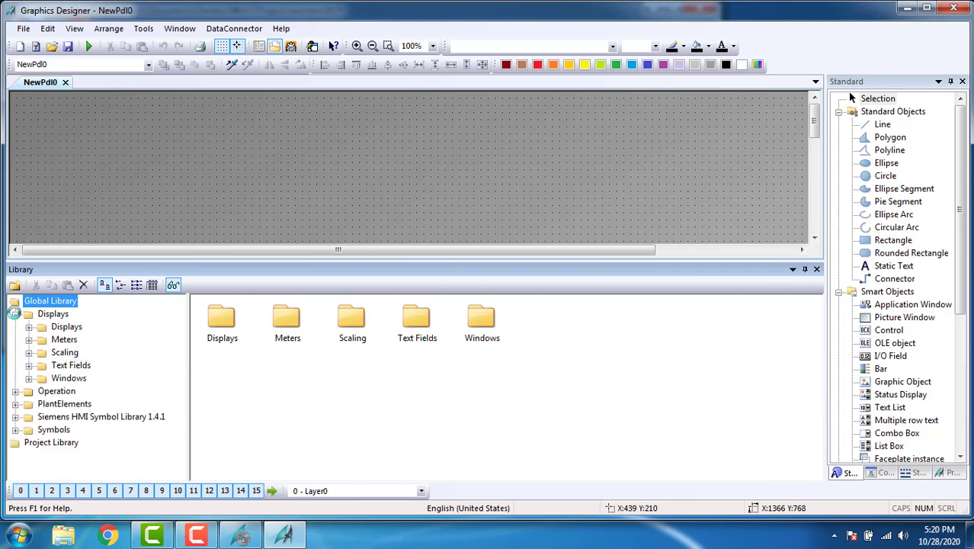
pyautogui.click(27, 327)
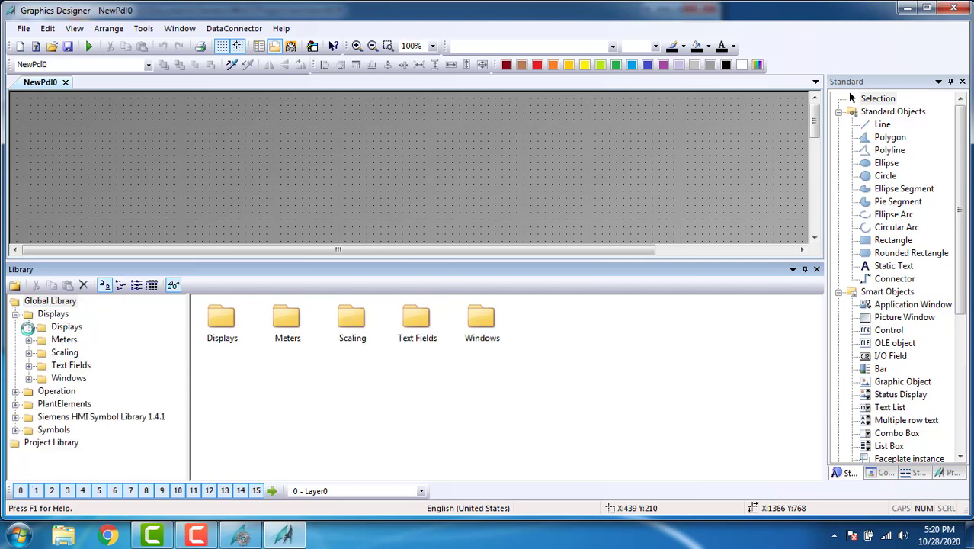
# - Place a Digital Output seven-segment display on the canvas and collapse the Displays folder
pyautogui.click(354, 321)
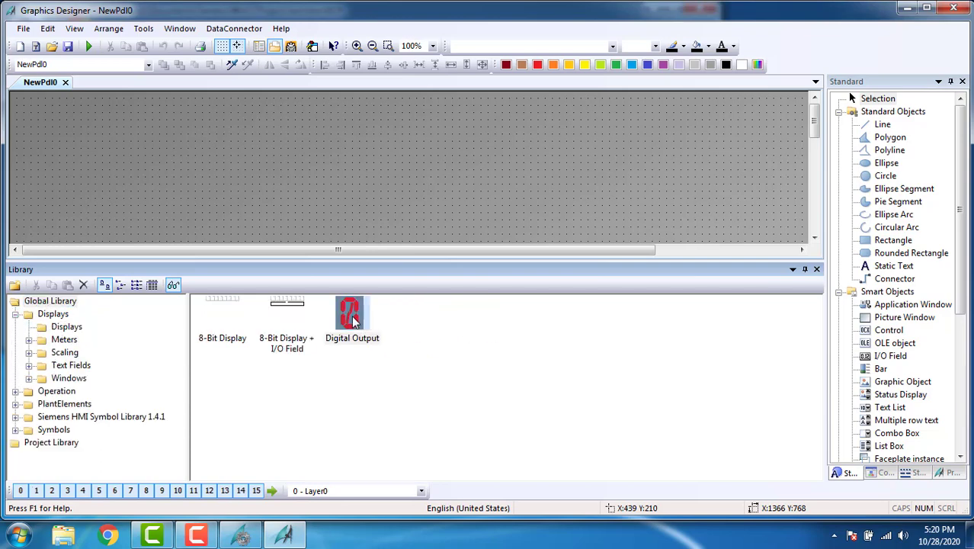
pyautogui.click(295, 135)
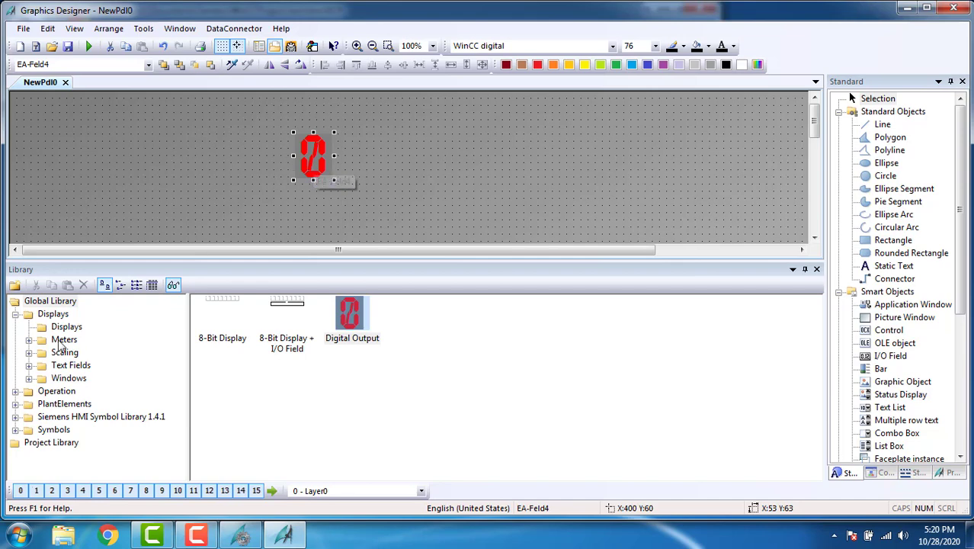
pyautogui.click(13, 318)
pyautogui.click(15, 314)
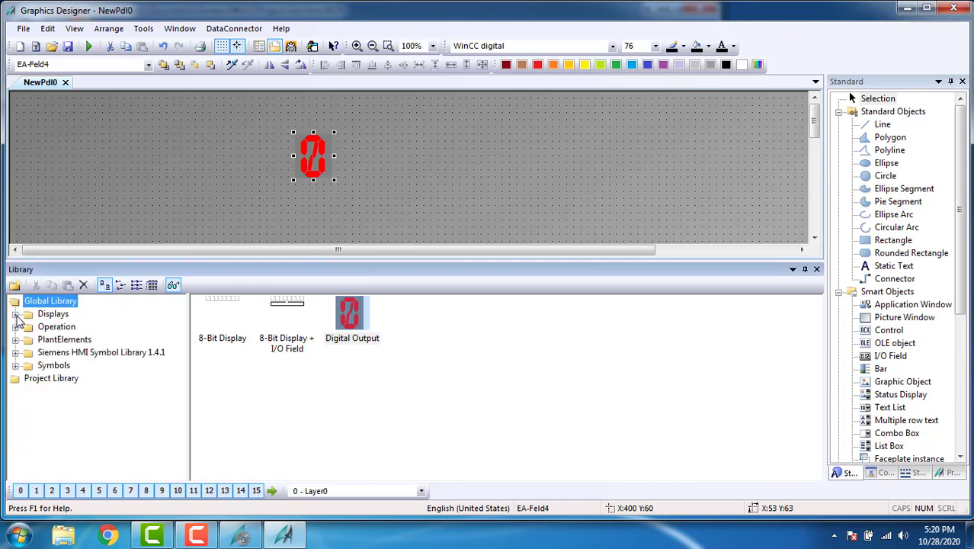
# - Browse the Operation subfolders, from Buttons Language through Screen Navigation, to Toggle Buttons
pyautogui.click(14, 326)
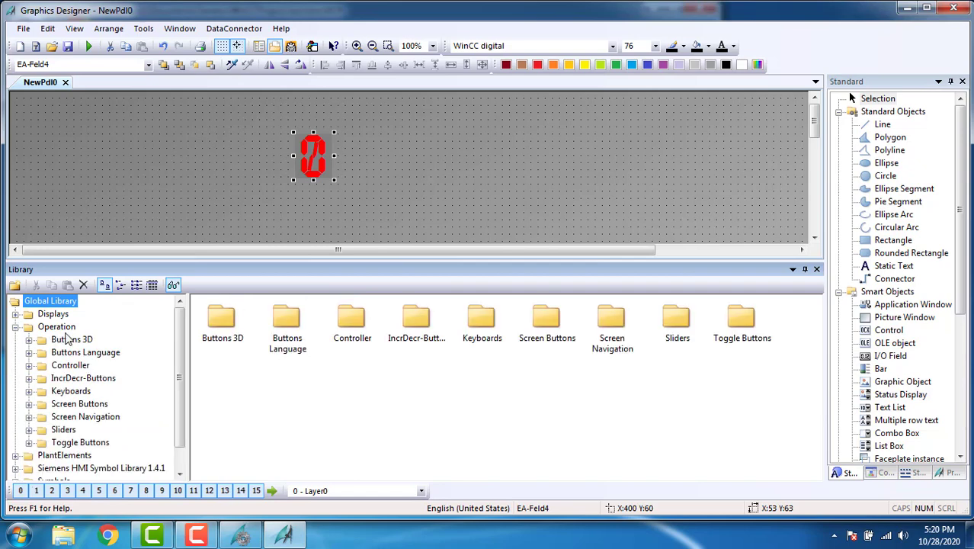
pyautogui.click(99, 351)
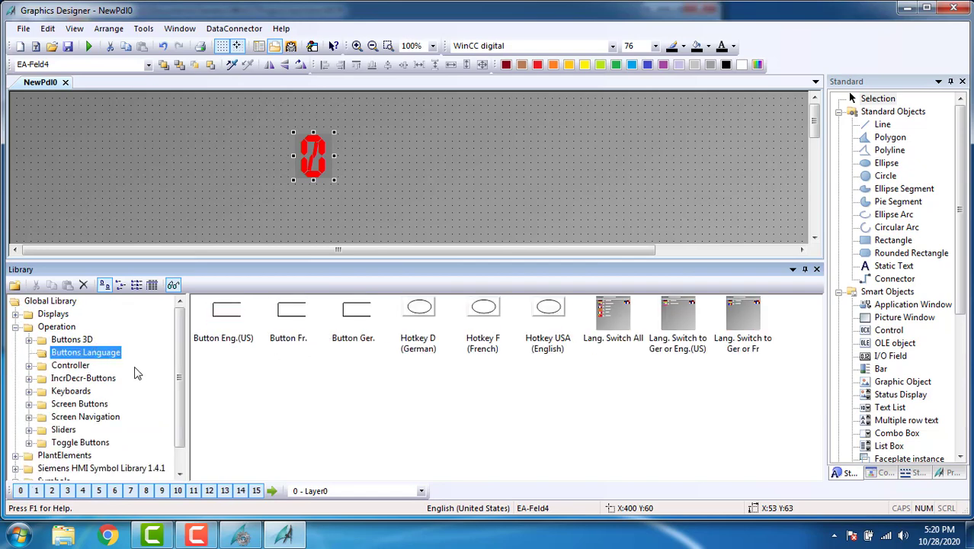
pyautogui.click(88, 339)
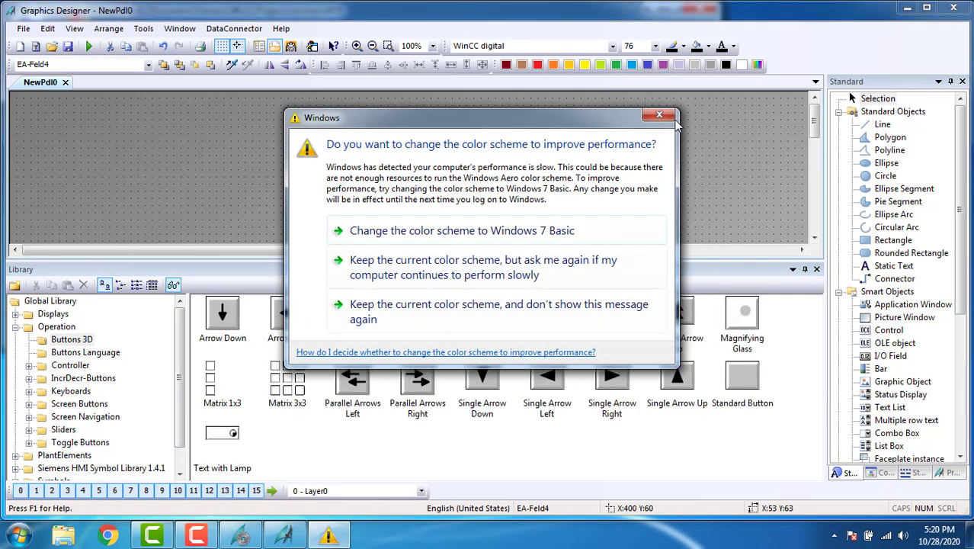
pyautogui.click(656, 116)
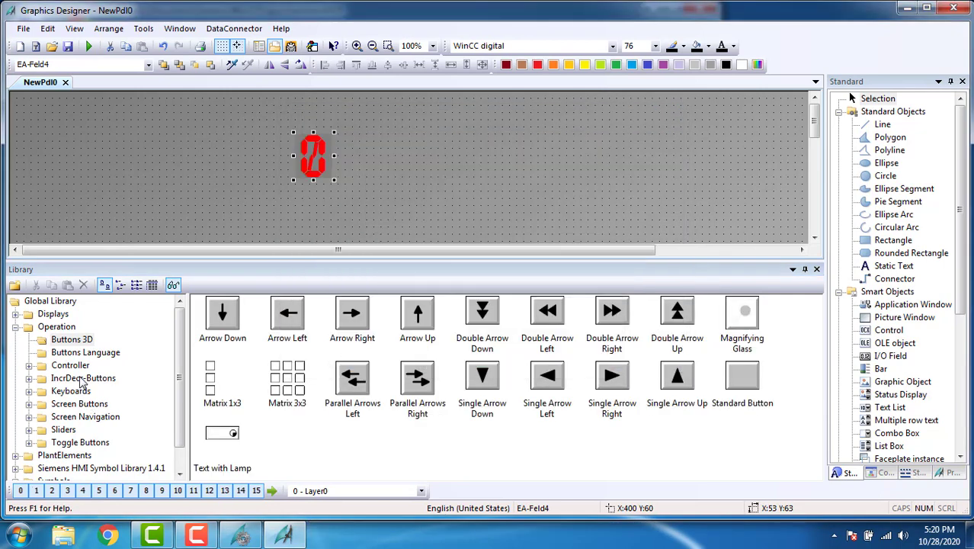
pyautogui.click(81, 379)
pyautogui.click(85, 392)
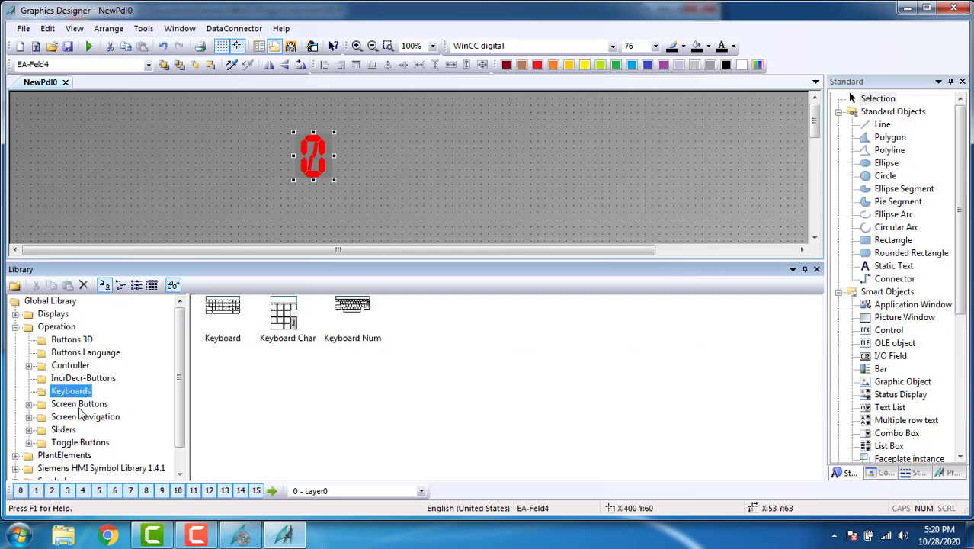
pyautogui.click(83, 404)
pyautogui.click(82, 404)
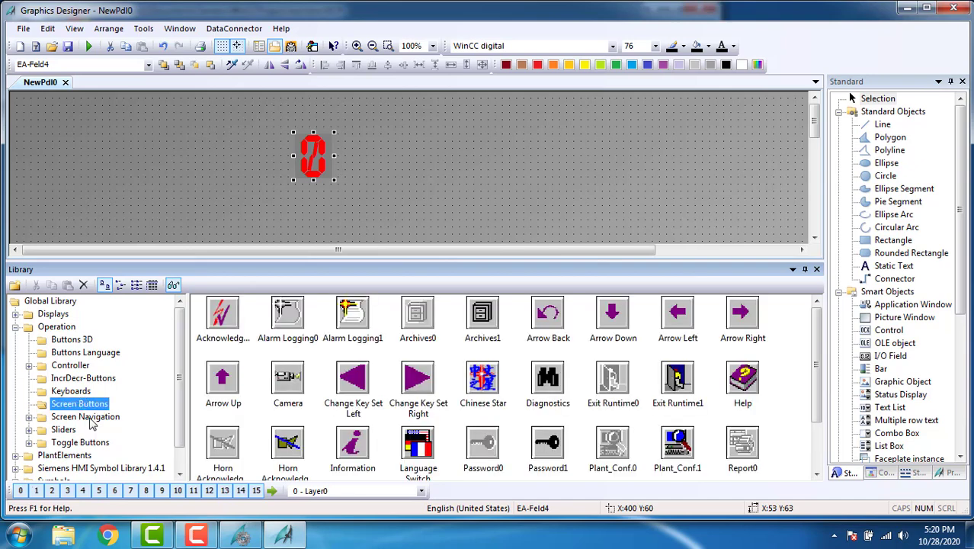
pyautogui.click(89, 417)
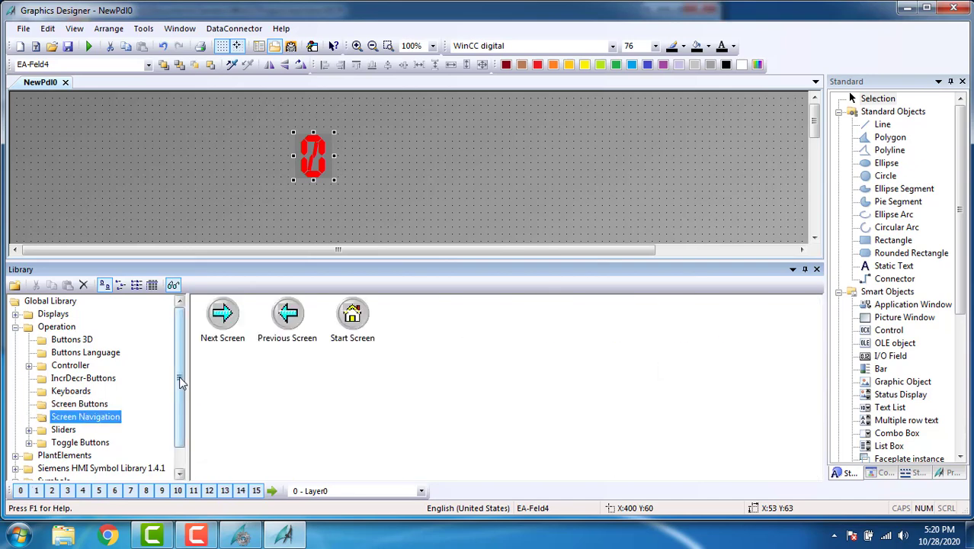
pyautogui.scroll(-1, 180, 432)
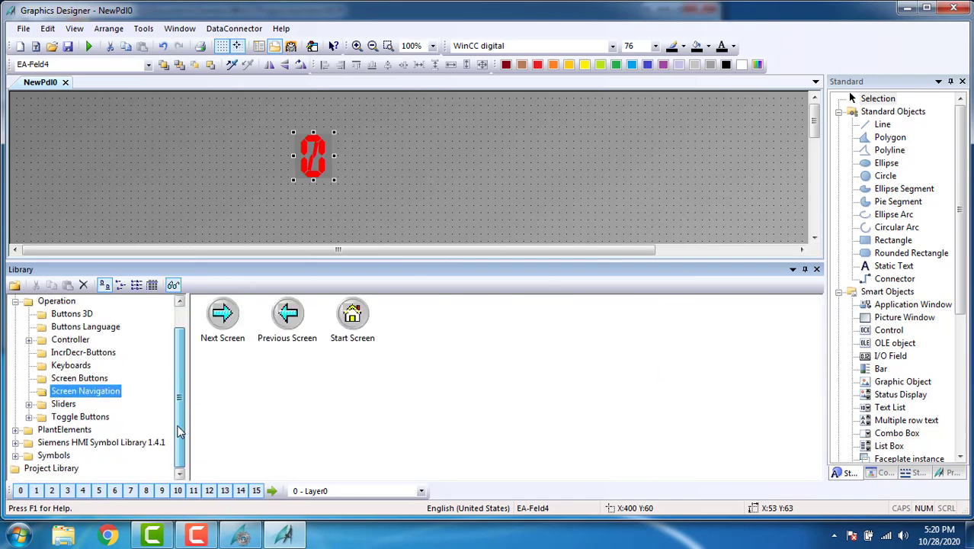
pyautogui.click(66, 417)
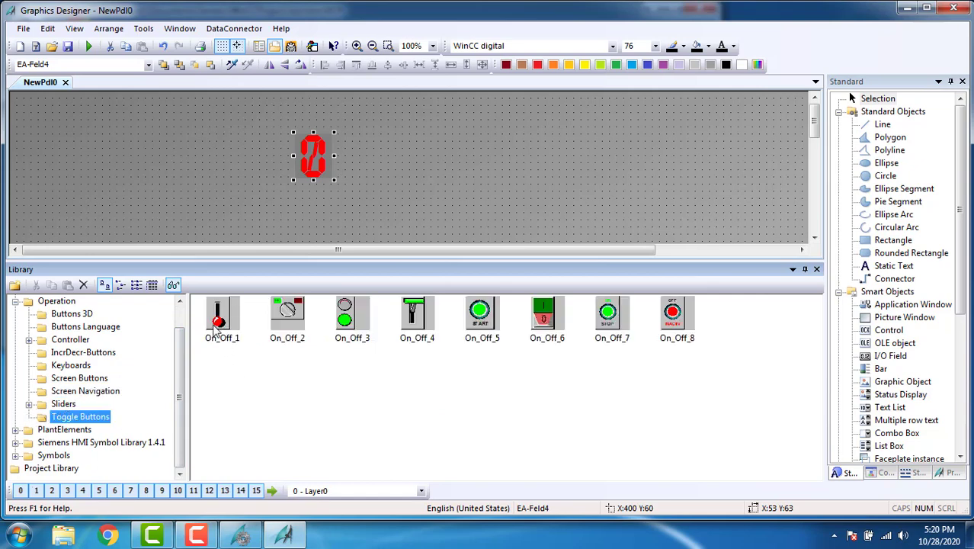
# - Place the On_Off_1 toggle switch, then drop Slider1 at the top centre of the screen
pyautogui.click(221, 319)
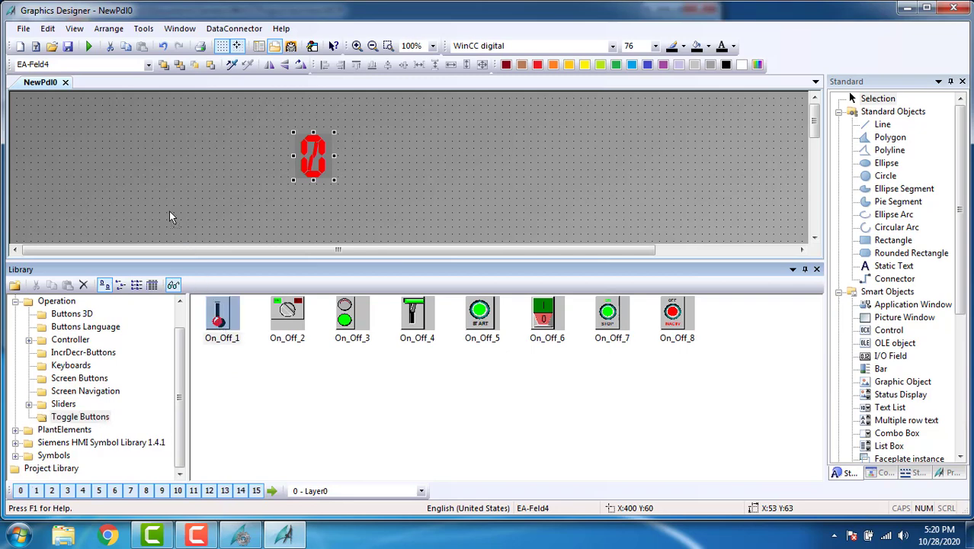
pyautogui.click(127, 132)
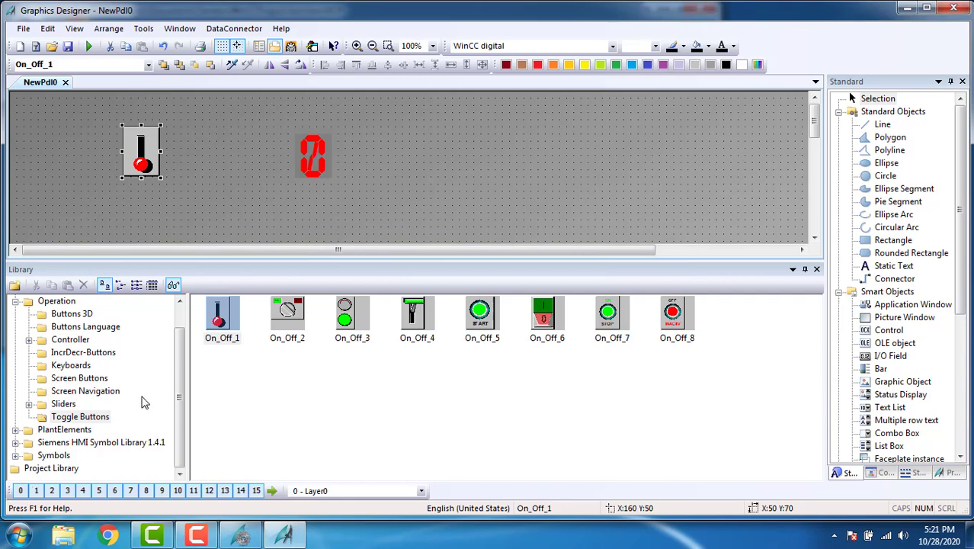
pyautogui.click(35, 415)
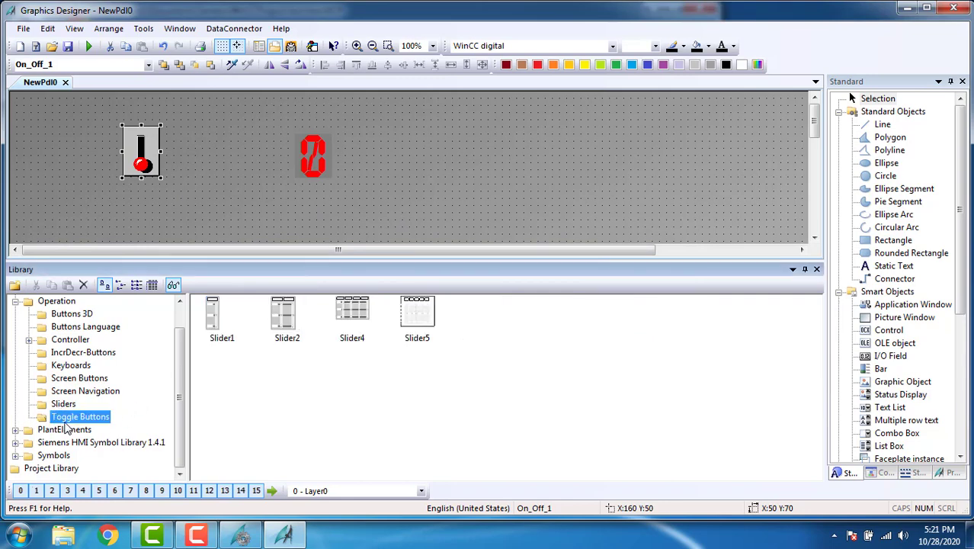
pyautogui.moveTo(212, 313); pyautogui.dragTo(388, 168)
pyautogui.moveTo(385, 110); pyautogui.dragTo(385, 111)
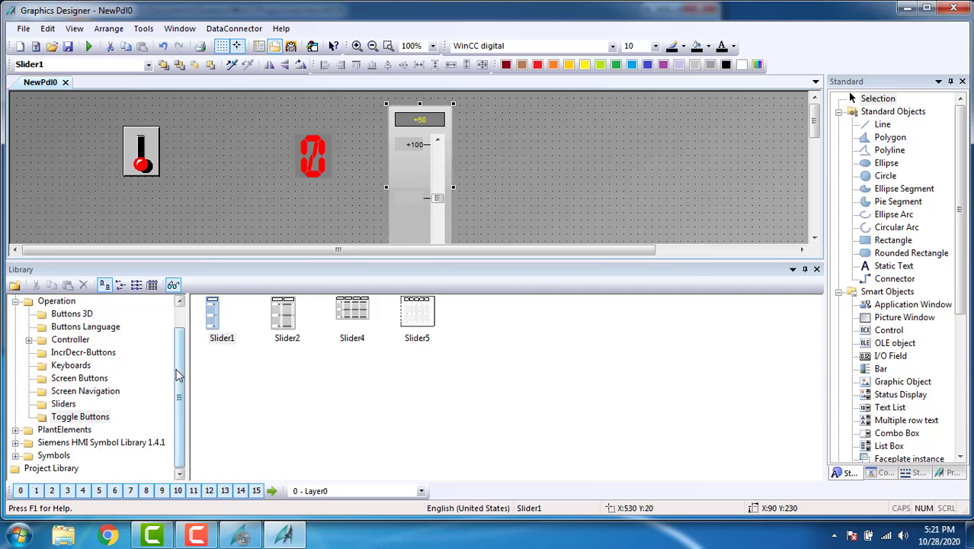
pyautogui.click(177, 324)
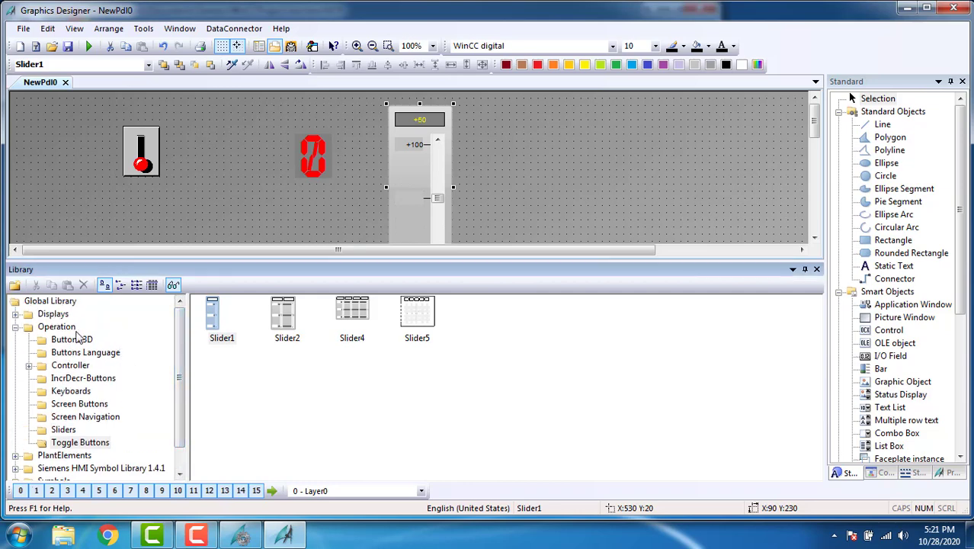
pyautogui.click(15, 327)
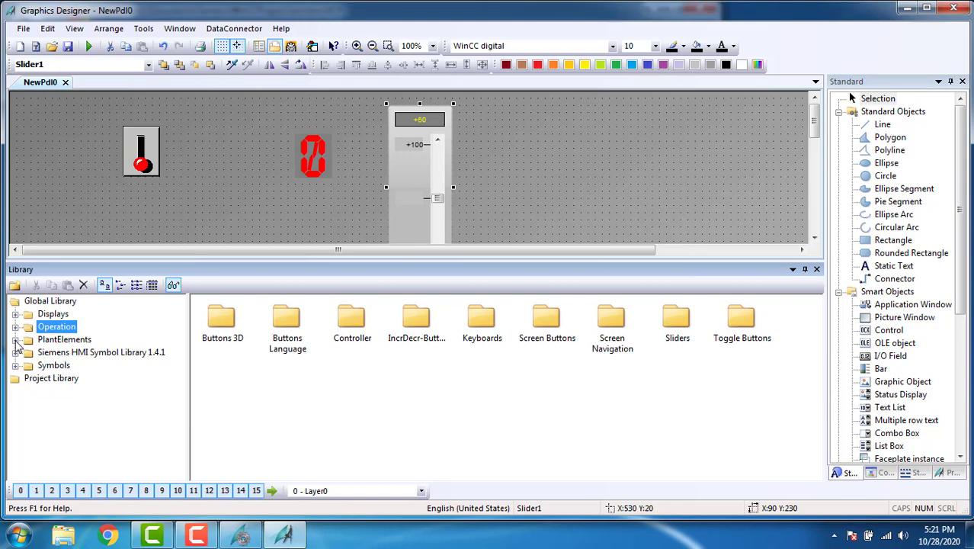
# - Place a Tank3 from PlantElements > Tanks to the right of the slider
pyautogui.click(16, 340)
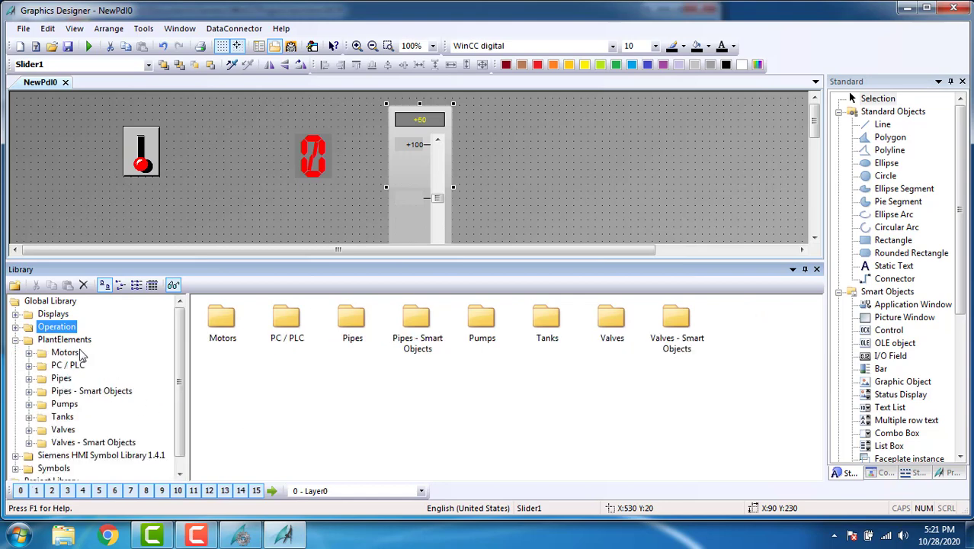
pyautogui.click(29, 418)
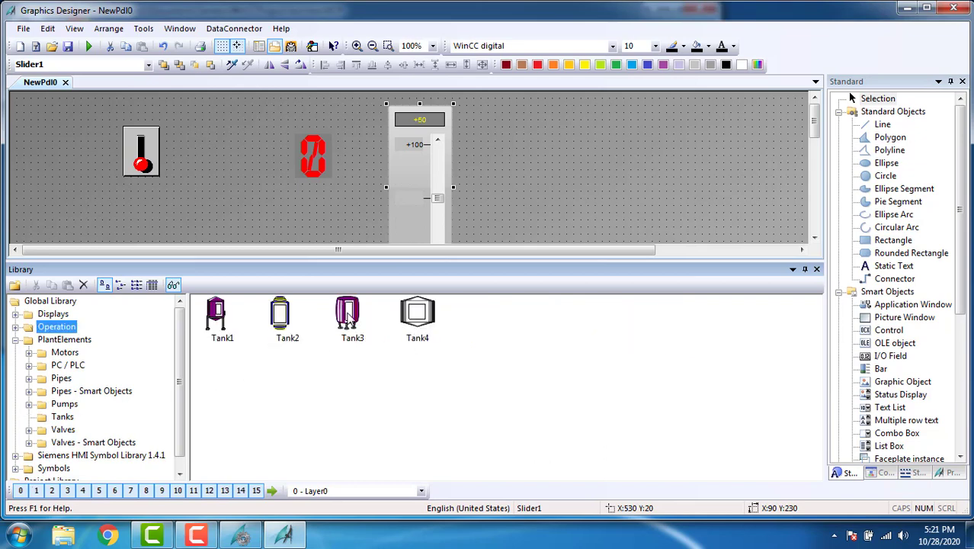
pyautogui.moveTo(347, 316); pyautogui.dragTo(527, 110)
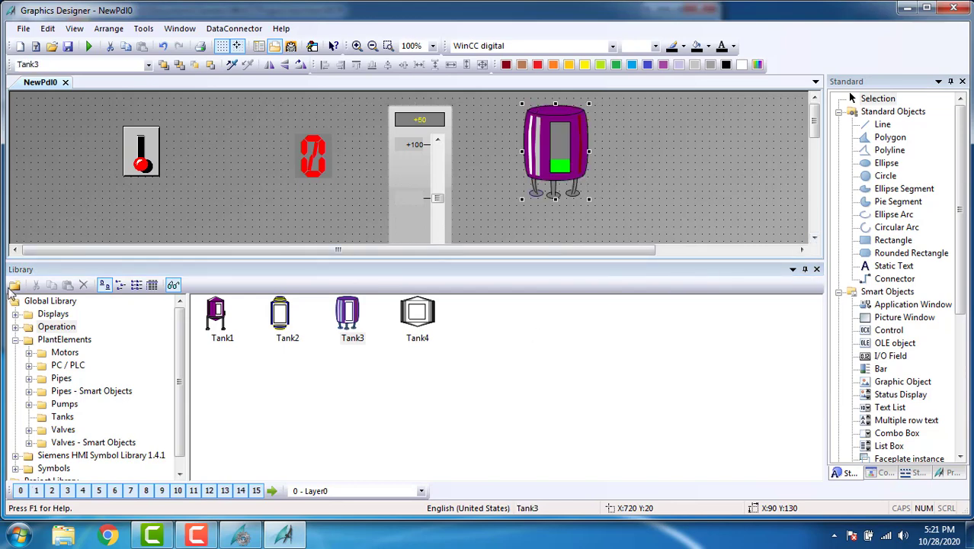
pyautogui.click(816, 271)
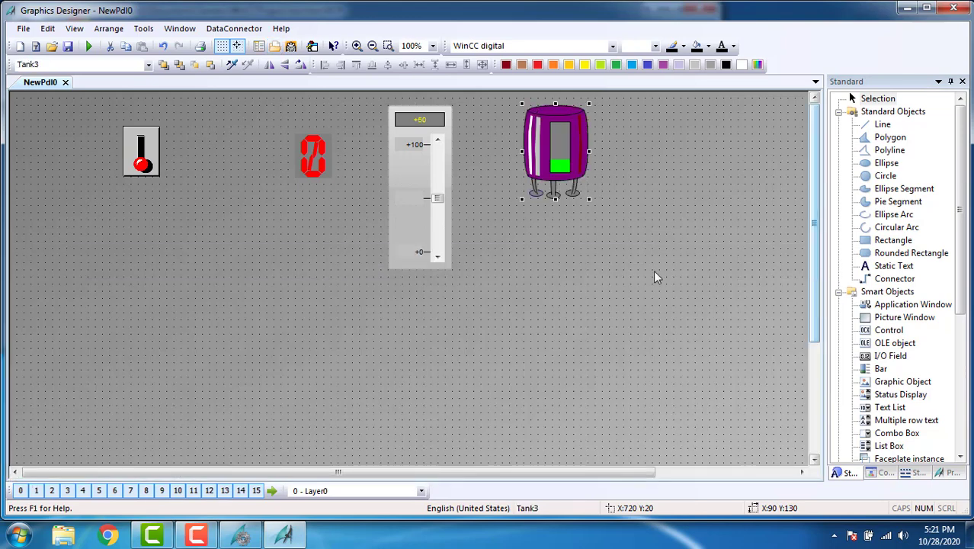
# - Move the slider beside the digit display and bring Tank3 nearer the other objects
pyautogui.click(144, 152)
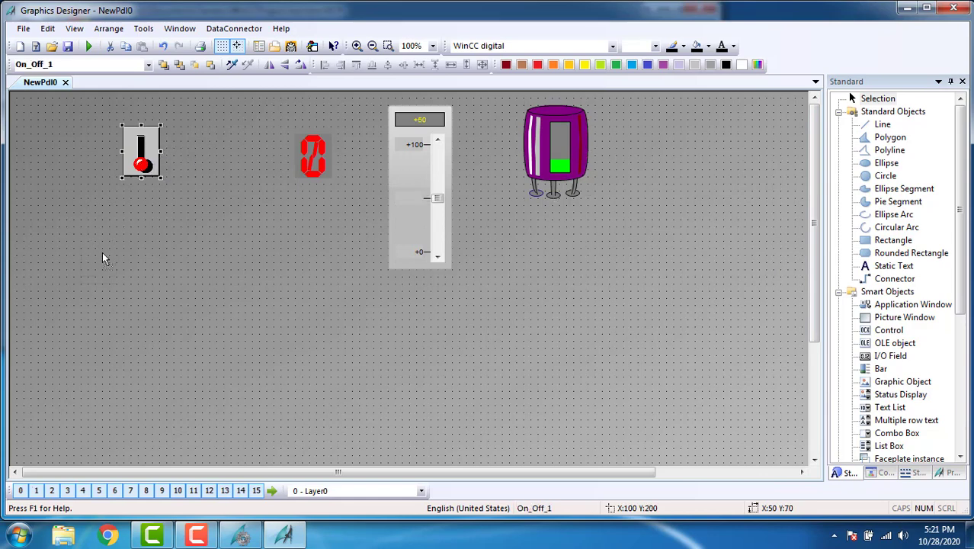
pyautogui.click(303, 172)
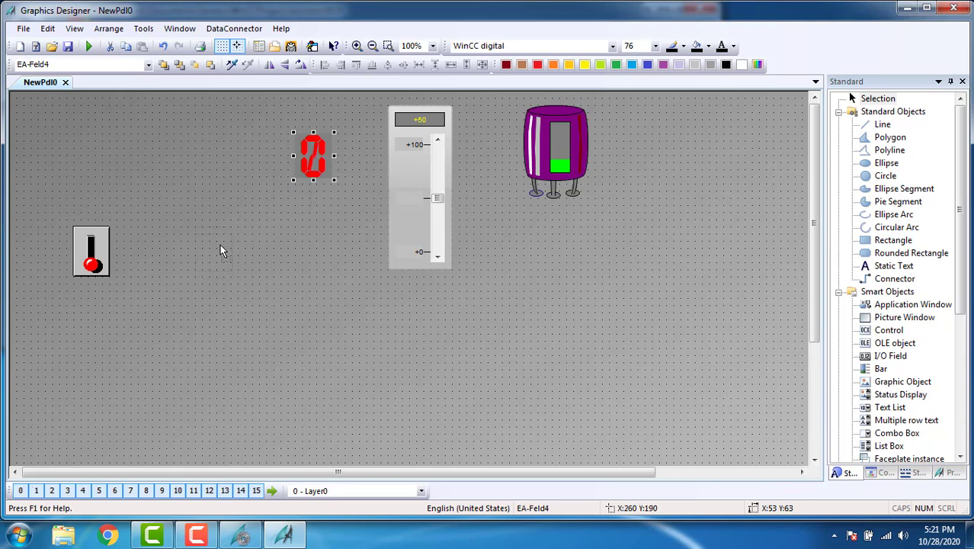
pyautogui.click(412, 180)
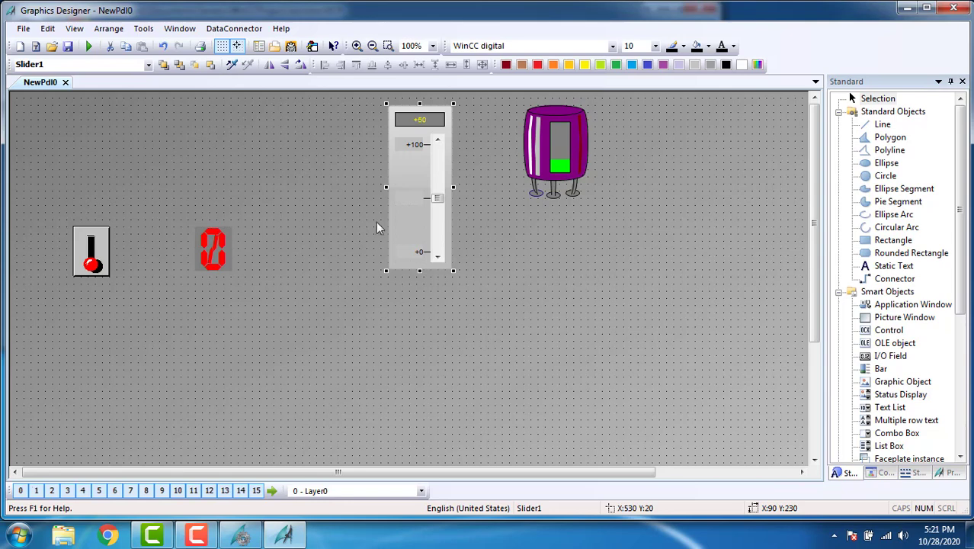
pyautogui.moveTo(318, 273); pyautogui.dragTo(318, 273)
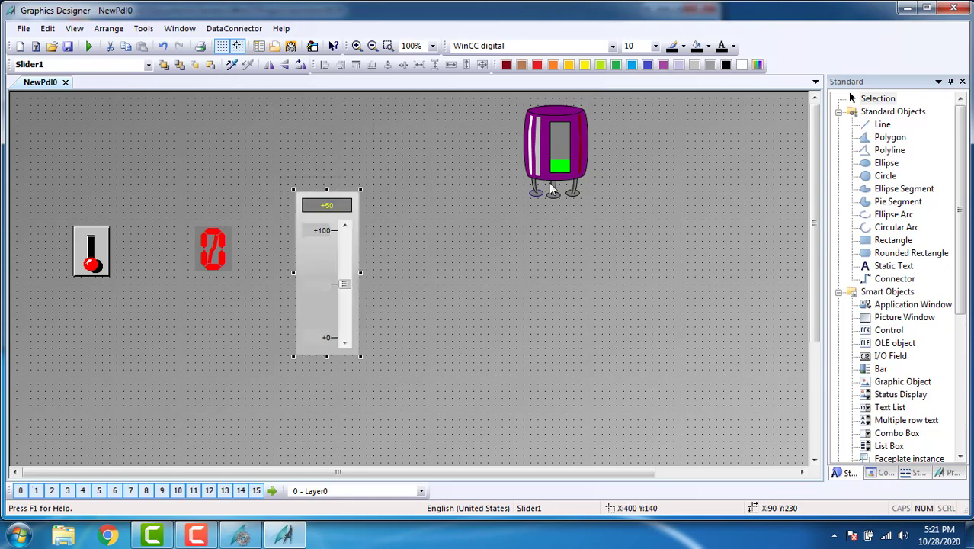
pyautogui.click(558, 154)
pyautogui.moveTo(544, 153); pyautogui.dragTo(443, 244)
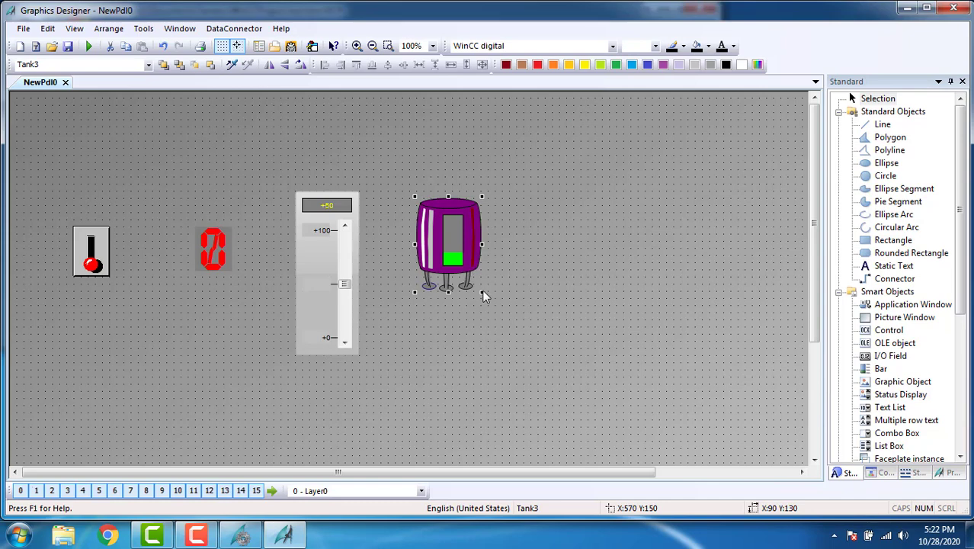
# - Enlarge the tank to about 270 by 390 and shift it up and right
pyautogui.moveTo(481, 292); pyautogui.dragTo(597, 432)
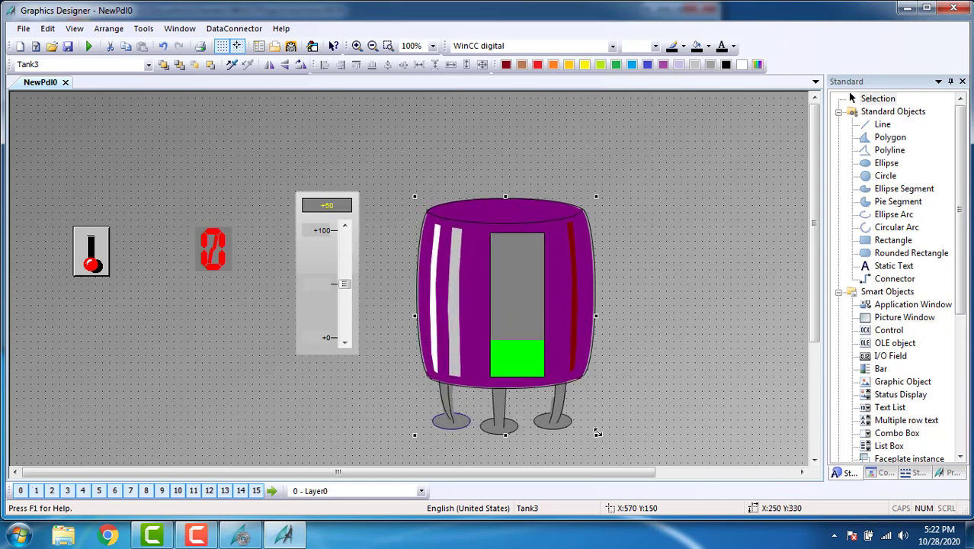
pyautogui.moveTo(515, 291); pyautogui.dragTo(550, 213)
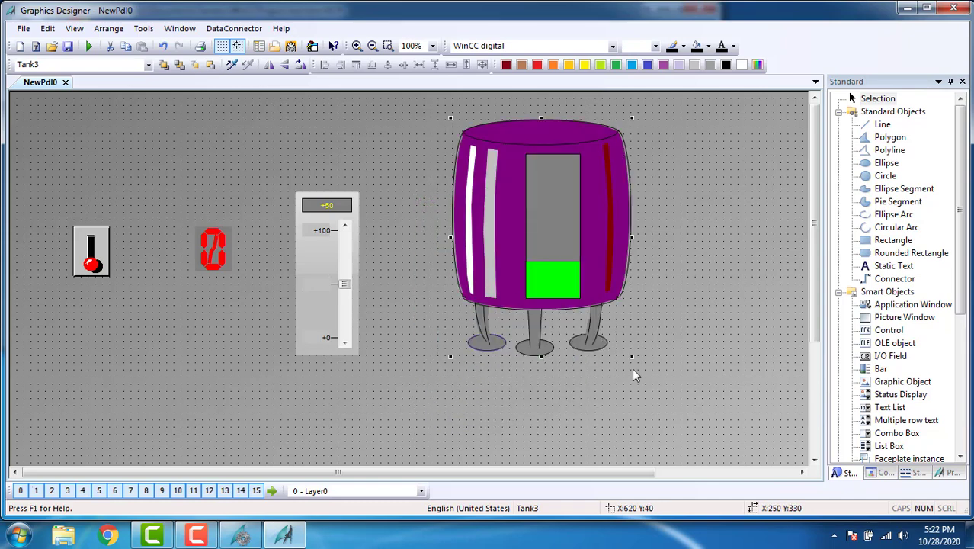
pyautogui.moveTo(631, 356); pyautogui.dragTo(644, 400)
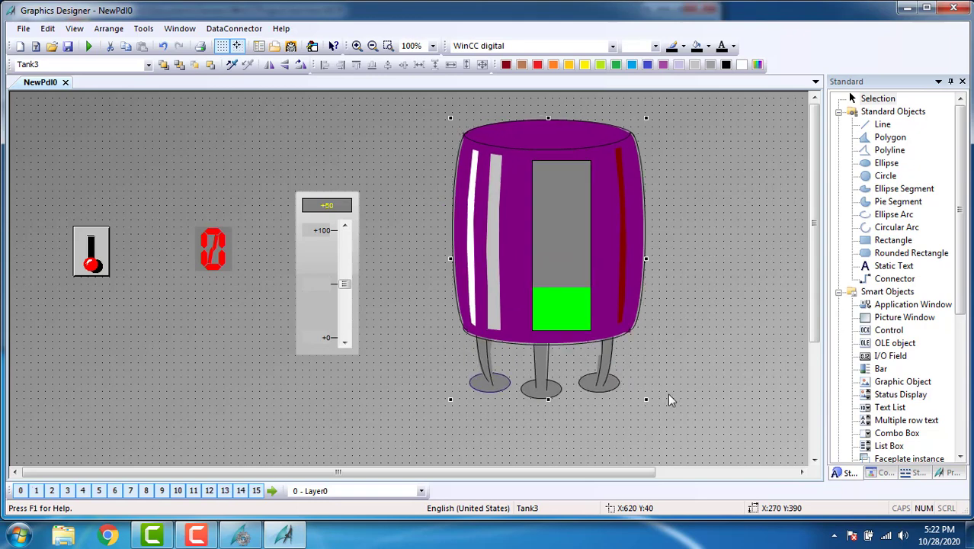
# - Insert an output-only I/O field linked to tag 'a', with update set to Upon change
pyautogui.doubleClick(892, 356)
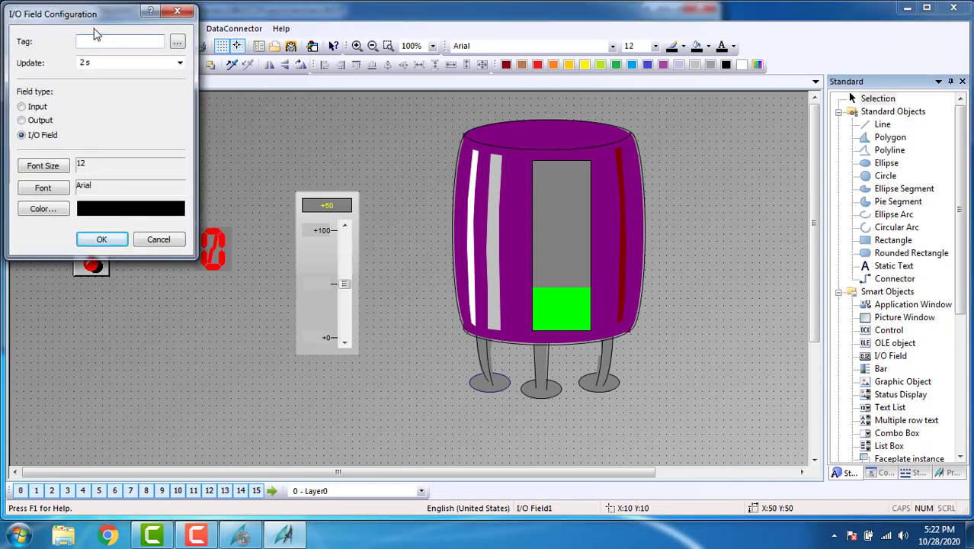
pyautogui.click(179, 45)
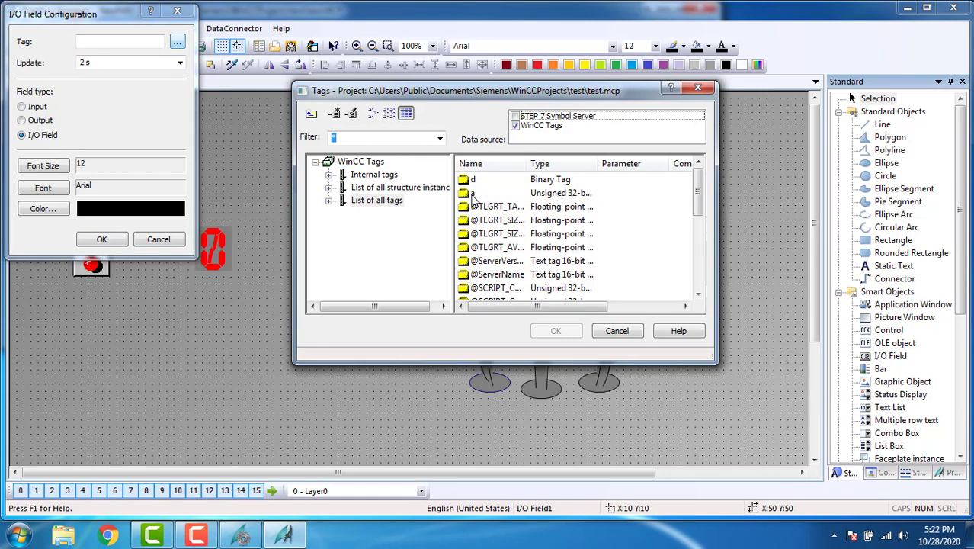
pyautogui.click(472, 194)
pyautogui.click(558, 330)
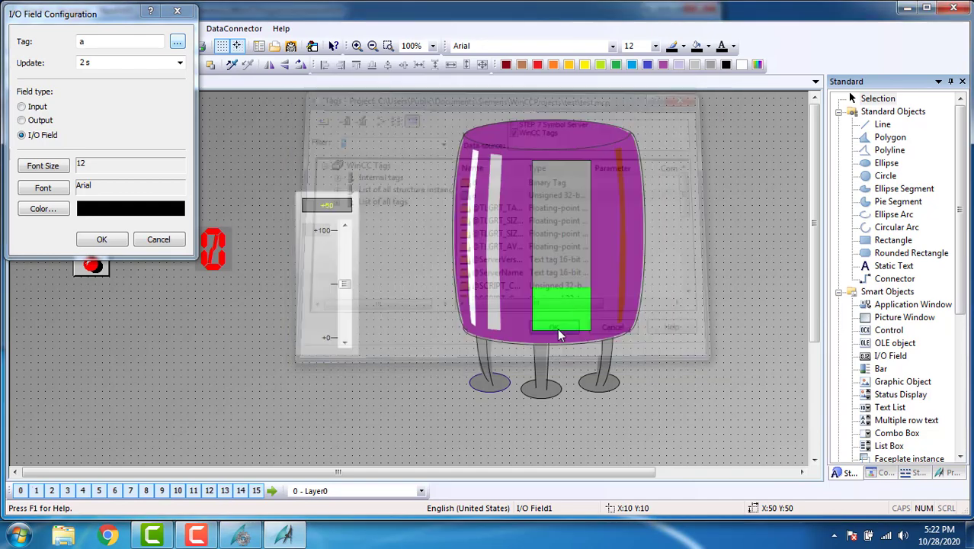
pyautogui.click(179, 64)
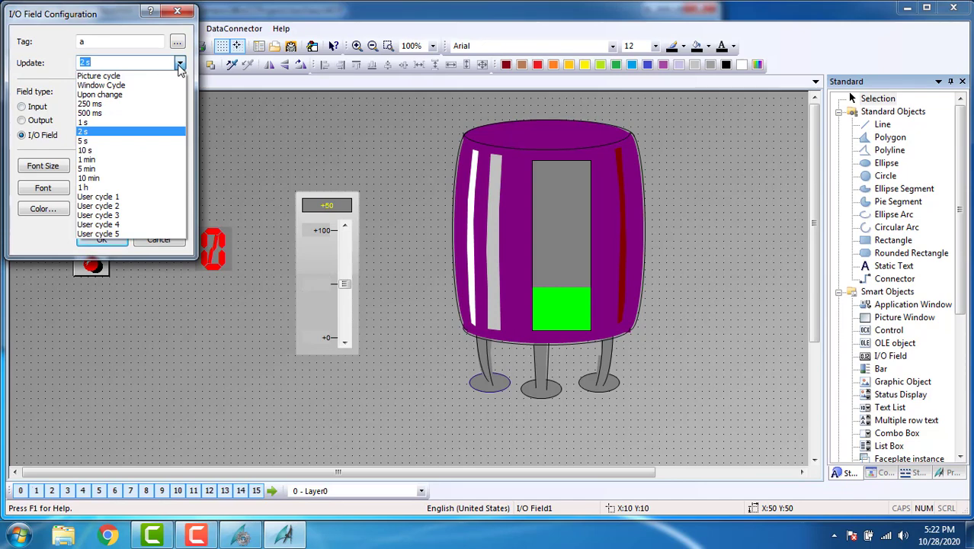
pyautogui.click(151, 102)
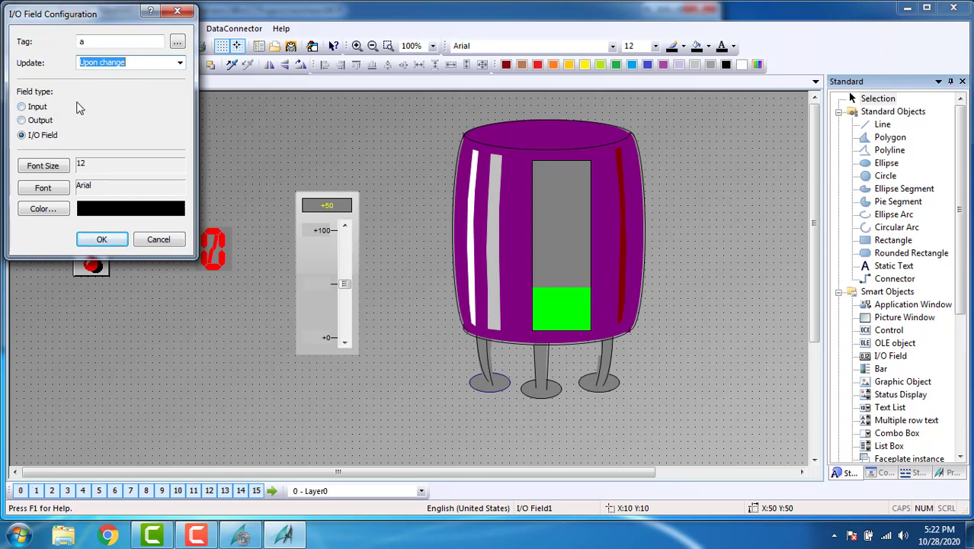
pyautogui.click(22, 120)
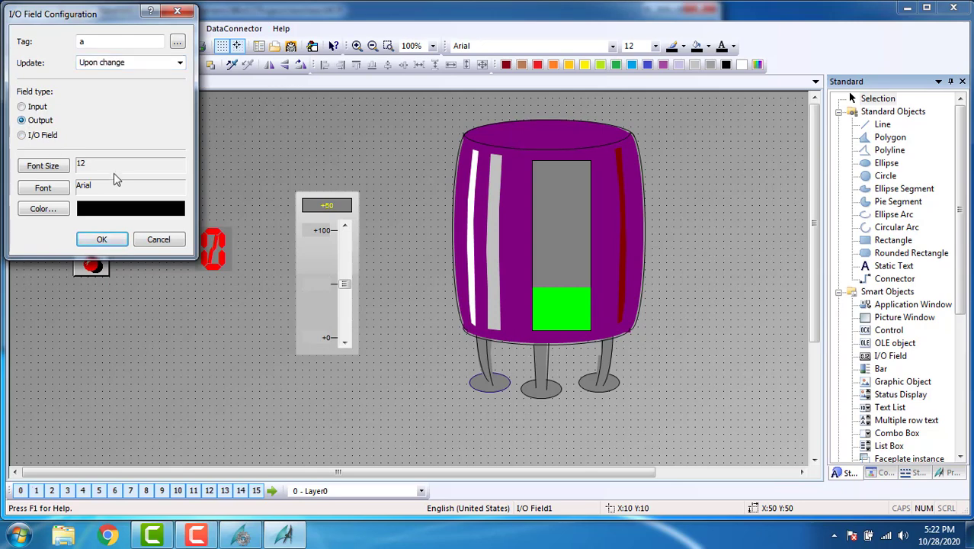
pyautogui.click(107, 241)
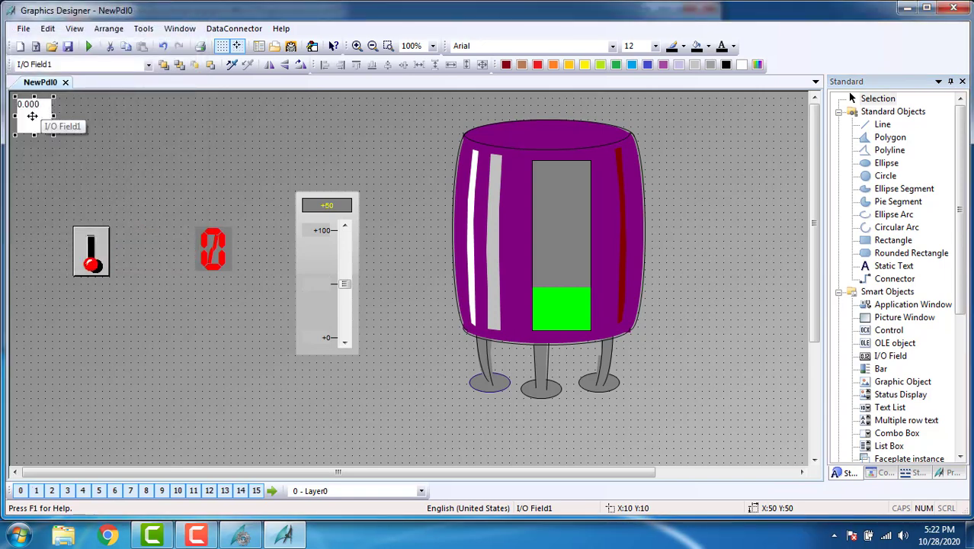
# - Shift the 0.000 I/O field right, give it 20-point font, and reduce its height to 20
pyautogui.moveTo(52, 126); pyautogui.dragTo(163, 138)
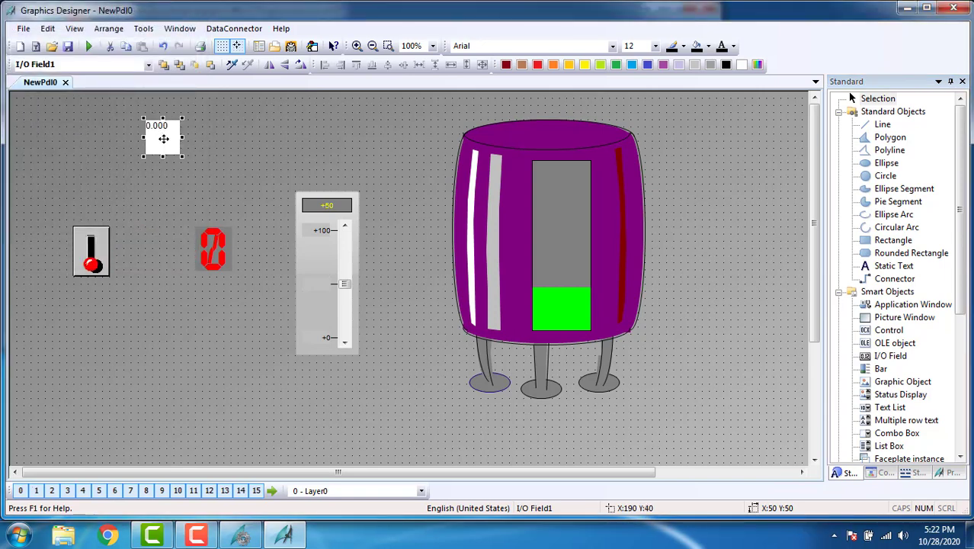
pyautogui.rightClick(163, 139)
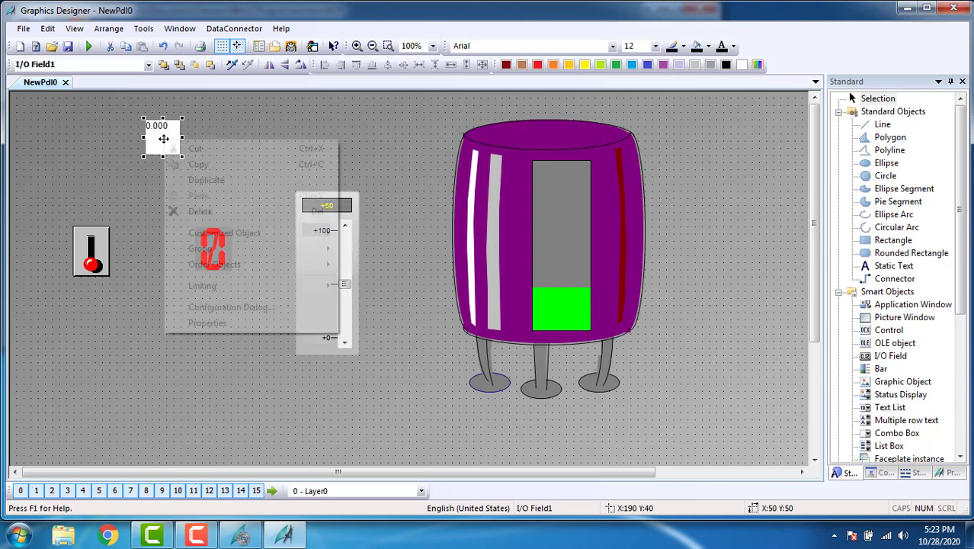
pyautogui.click(224, 324)
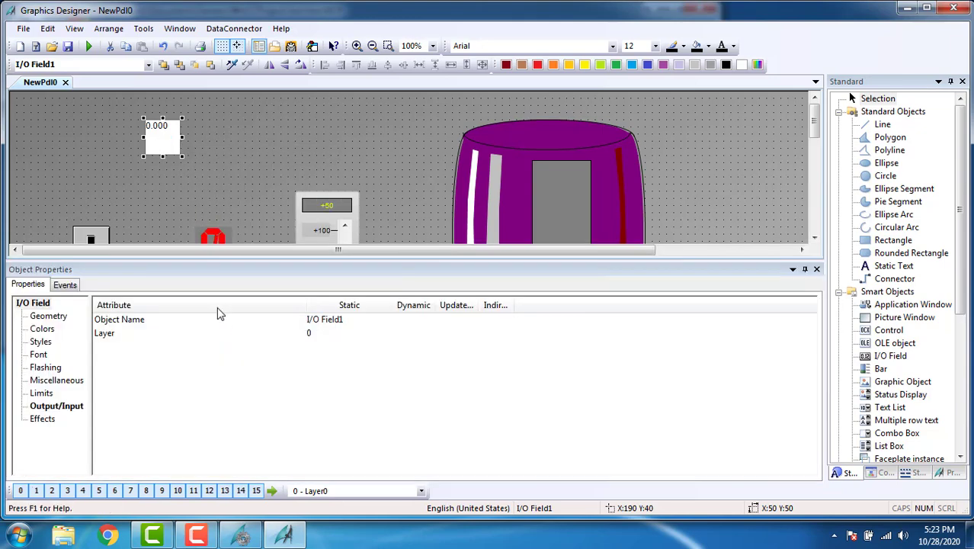
pyautogui.click(69, 407)
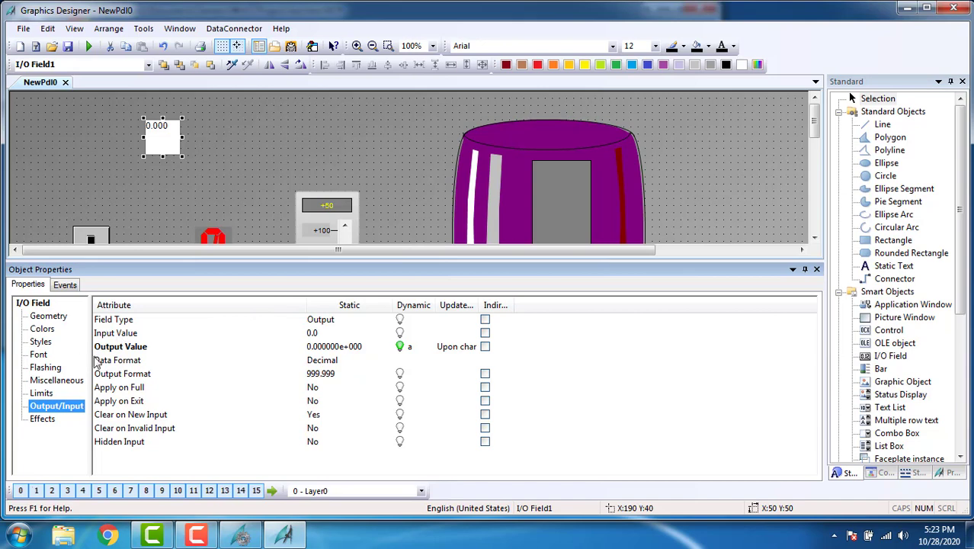
pyautogui.click(44, 355)
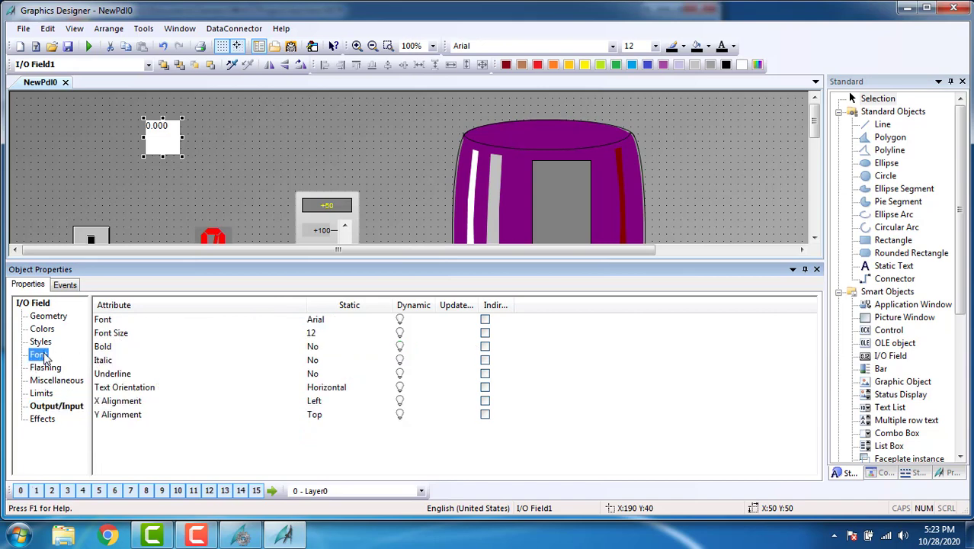
pyautogui.doubleClick(316, 332)
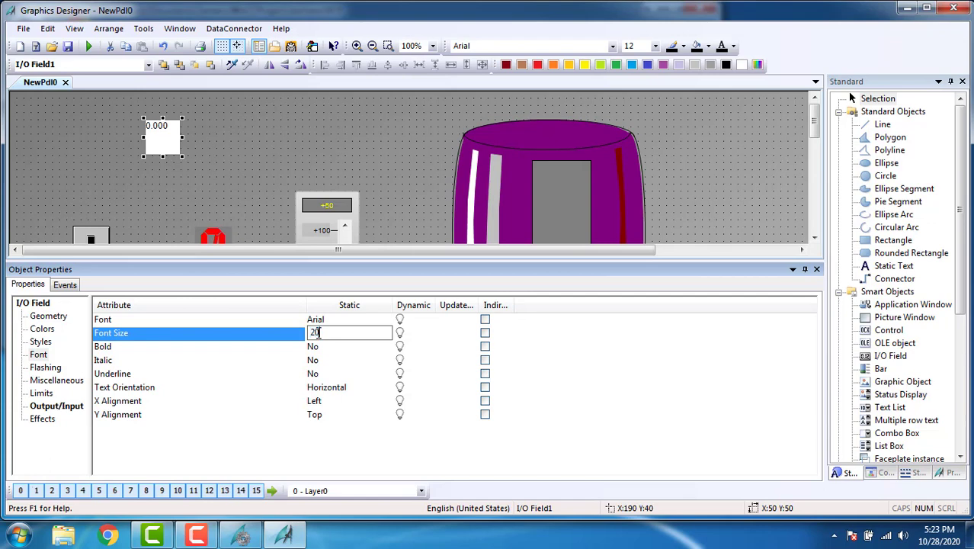
pyautogui.press('Return')
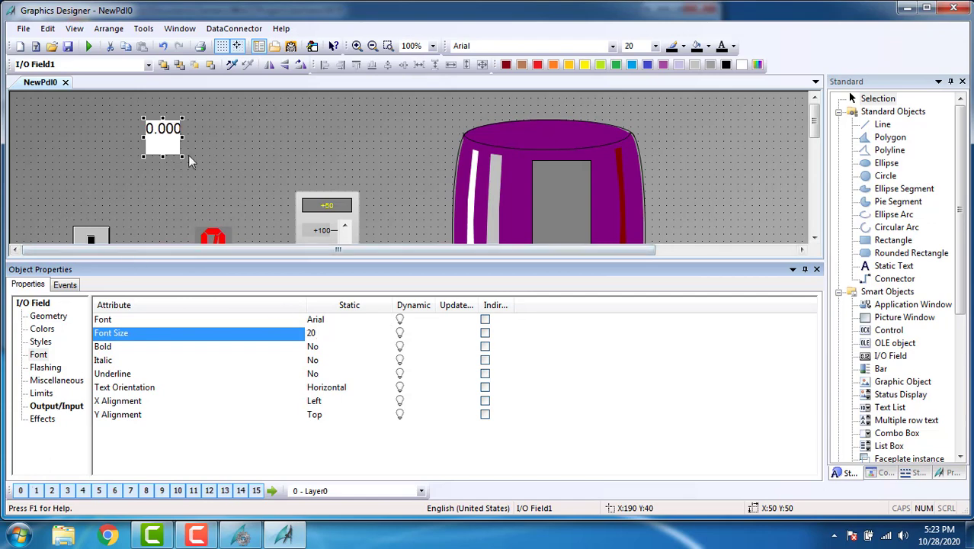
pyautogui.moveTo(163, 155); pyautogui.dragTo(162, 132)
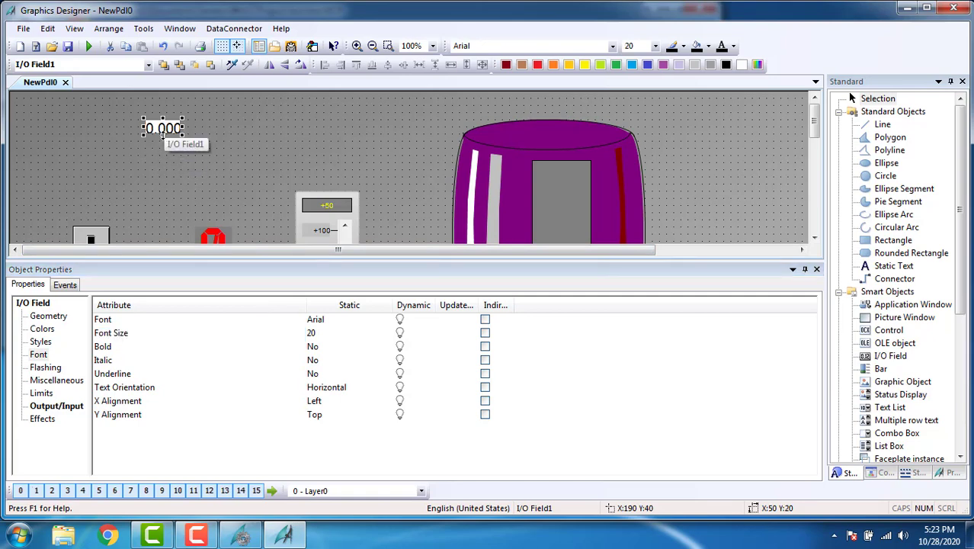
pyautogui.click(213, 151)
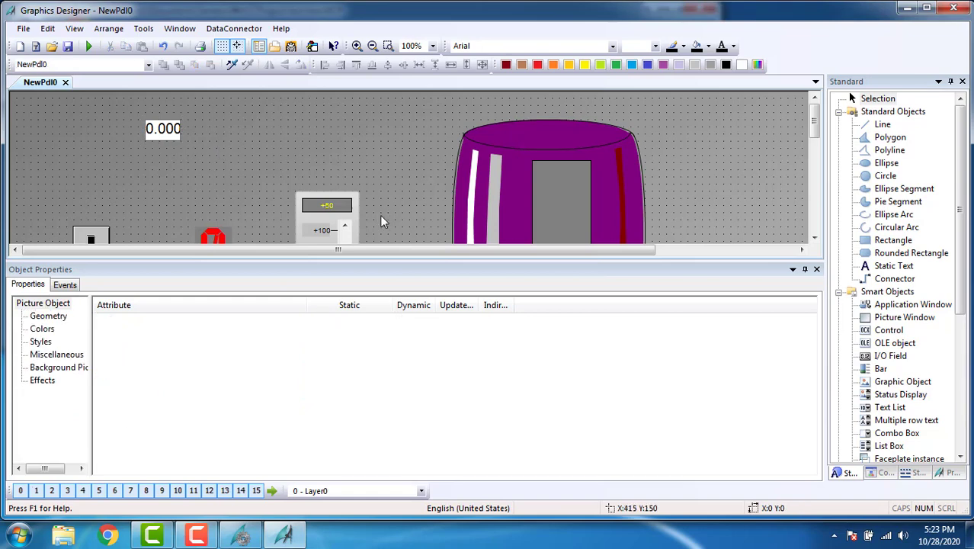
# - Drag the 0.000 I/O field into Tank3's grey level window, above the green indicator
pyautogui.click(816, 269)
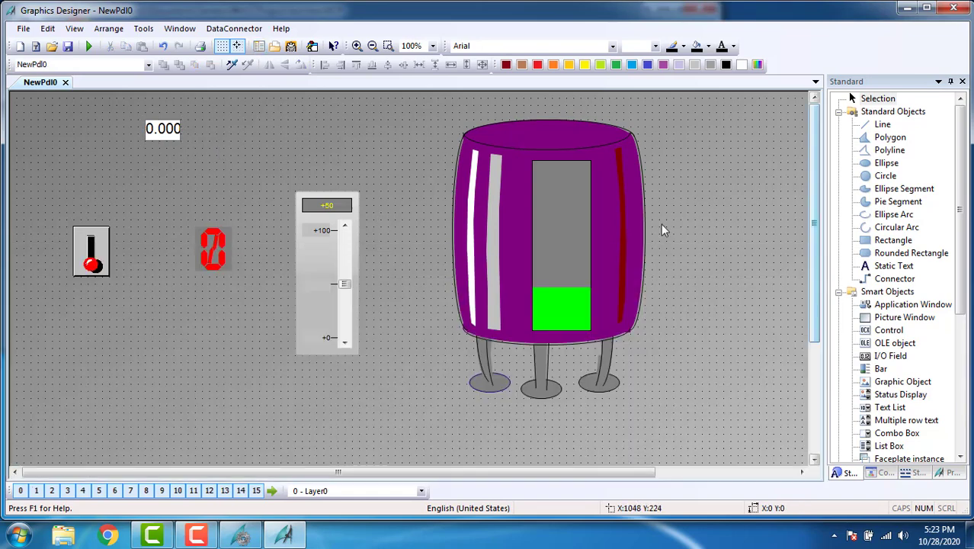
pyautogui.click(164, 131)
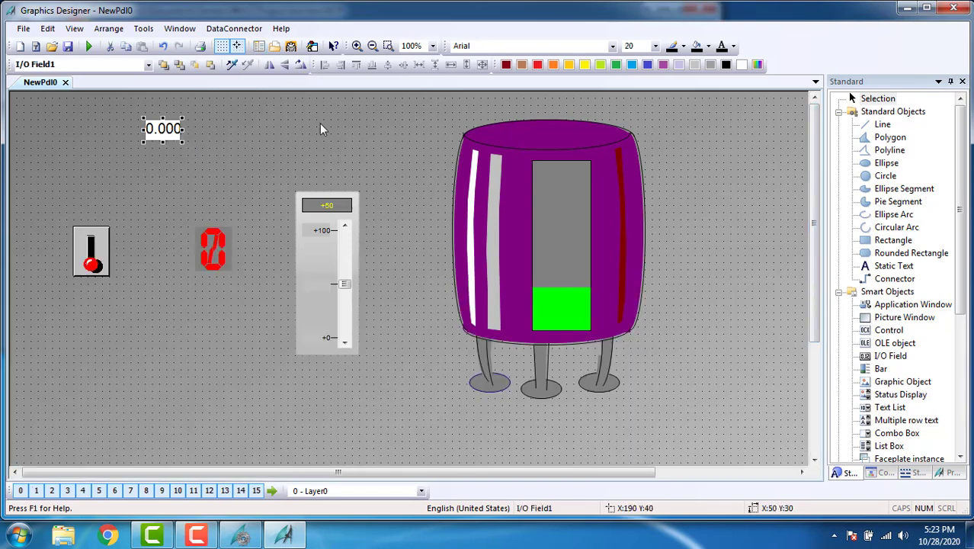
pyautogui.moveTo(164, 130); pyautogui.dragTo(495, 204)
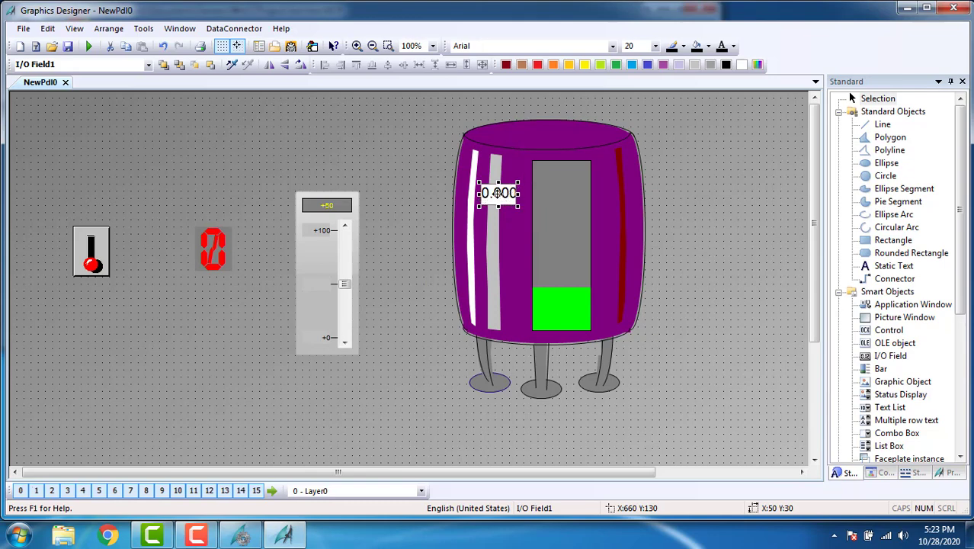
pyautogui.moveTo(554, 204); pyautogui.dragTo(556, 203)
pyautogui.click(740, 189)
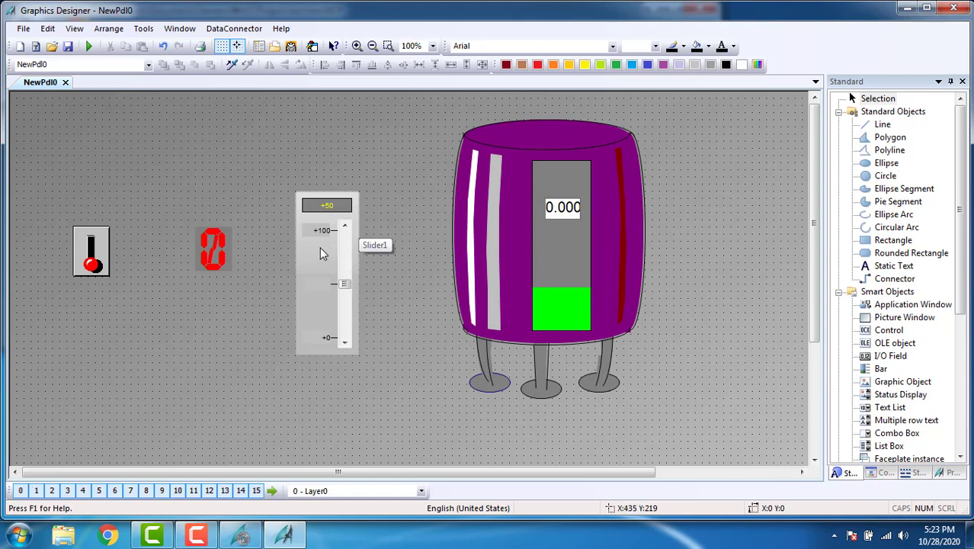
# - Link the On_Off_1 switch's Toggle Bit to tag d in its Tag Assignment properties
pyautogui.click(97, 249)
pyautogui.rightClick(96, 245)
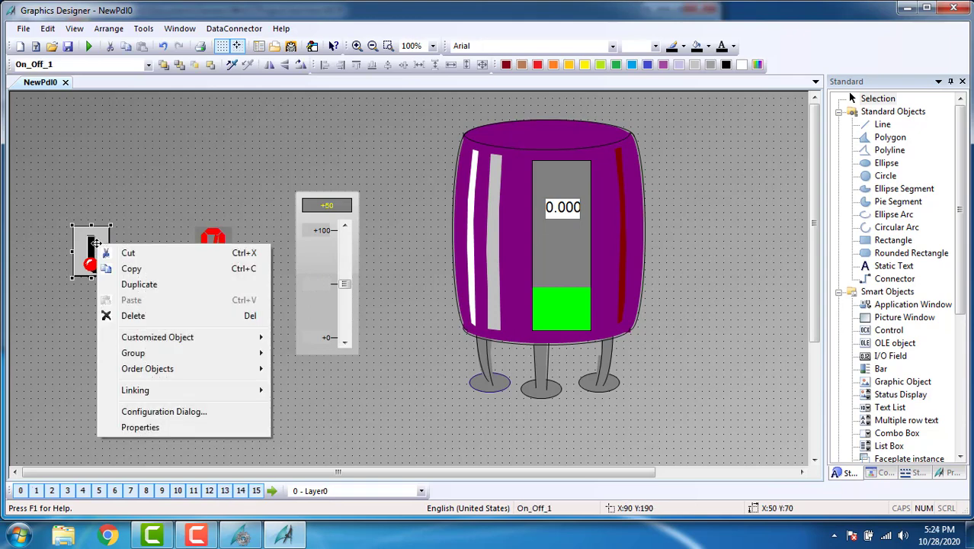
pyautogui.click(141, 426)
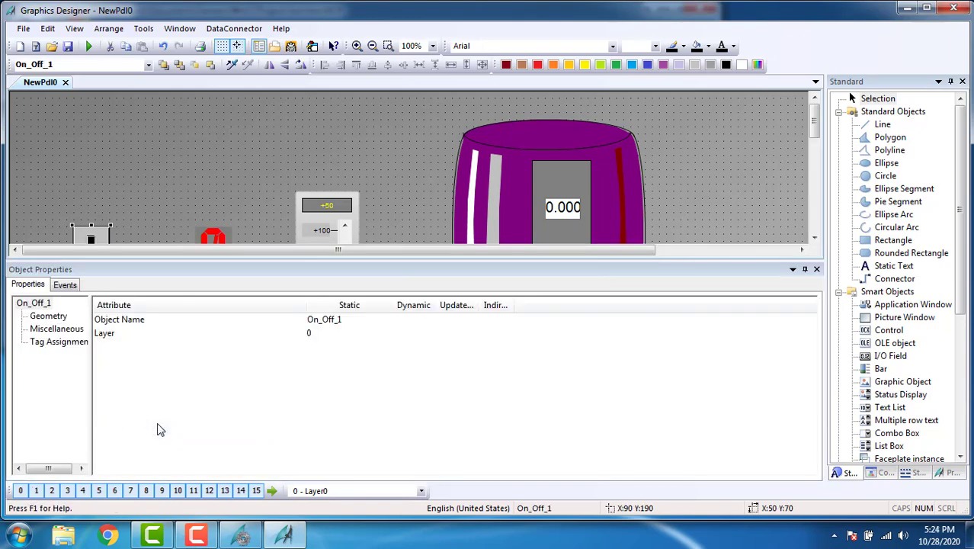
pyautogui.click(65, 345)
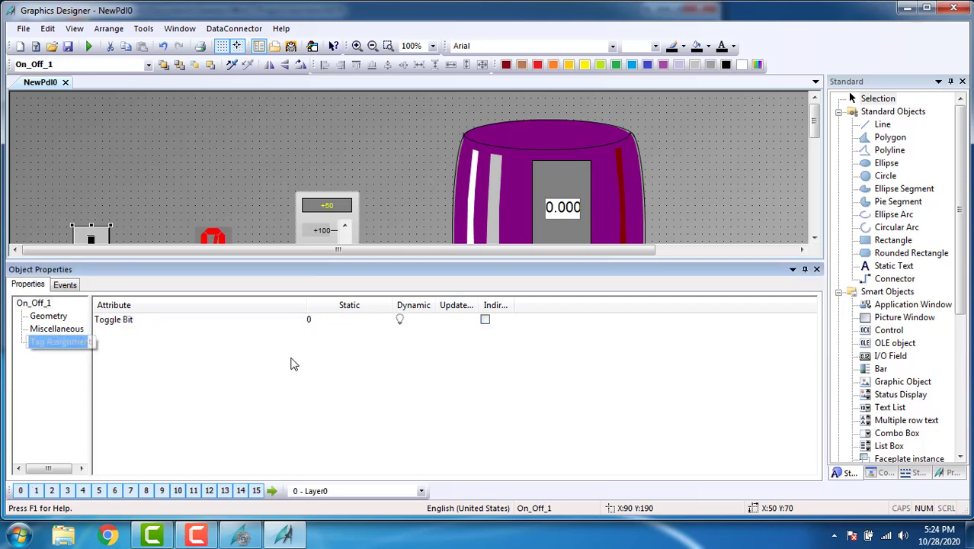
pyautogui.rightClick(408, 321)
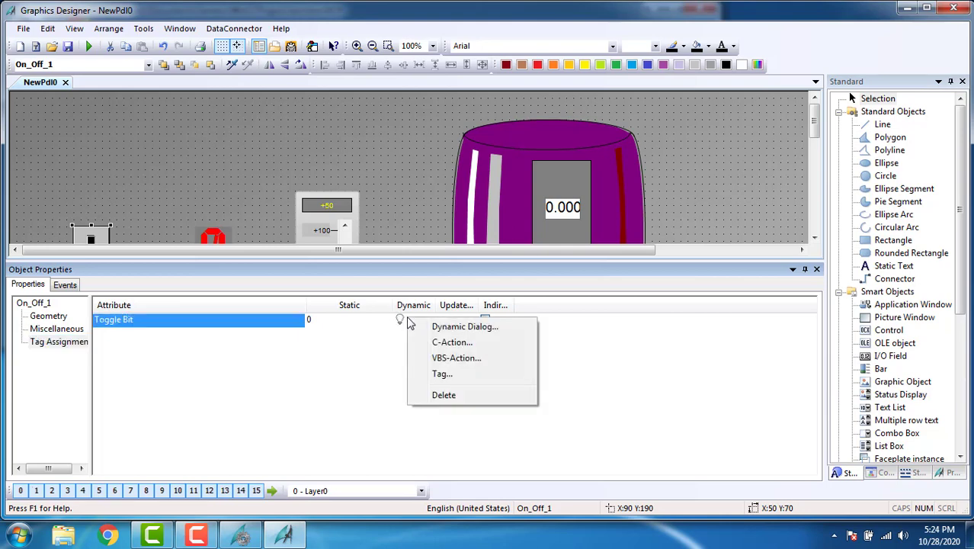
pyautogui.click(485, 381)
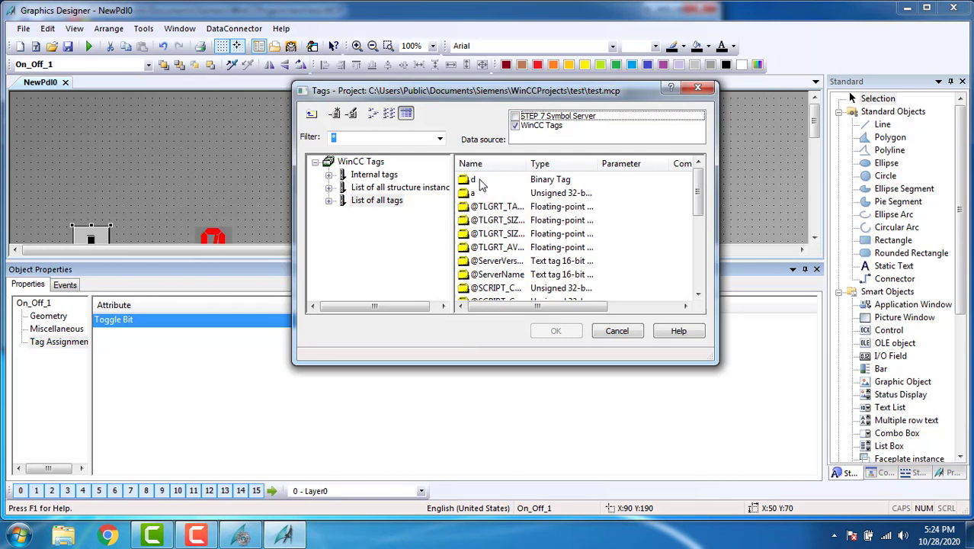
pyautogui.click(480, 183)
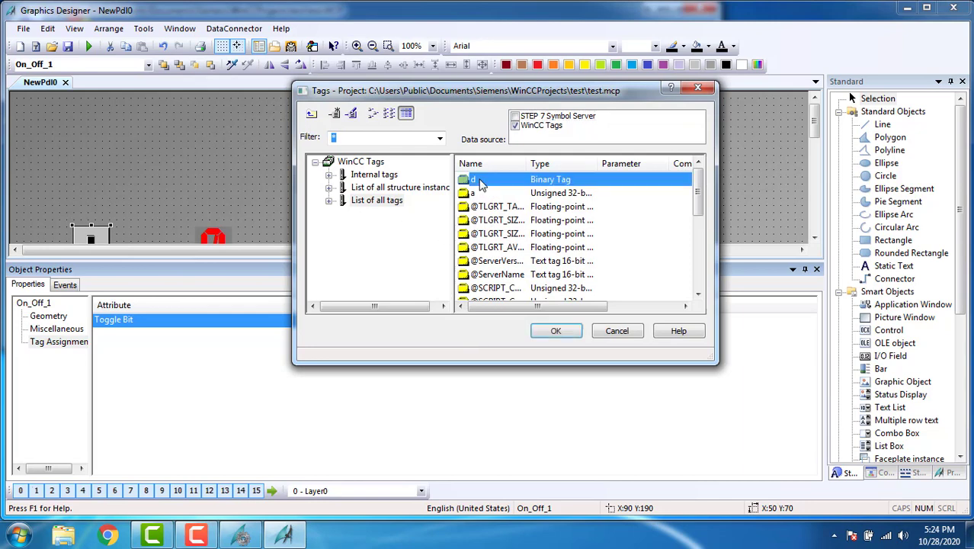
pyautogui.click(568, 336)
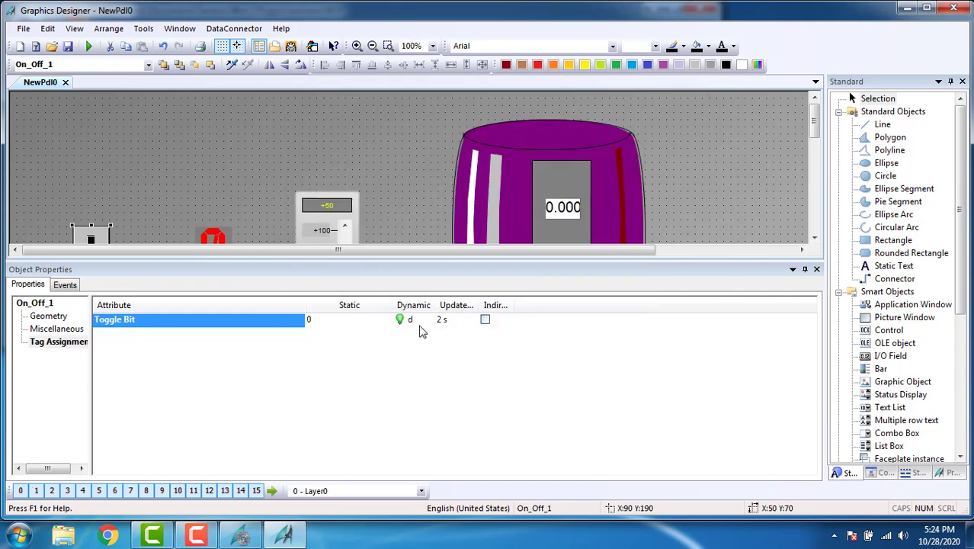
# - Set the Toggle Bit update cycle to 'Upon change' and close Object Properties
pyautogui.click(454, 321)
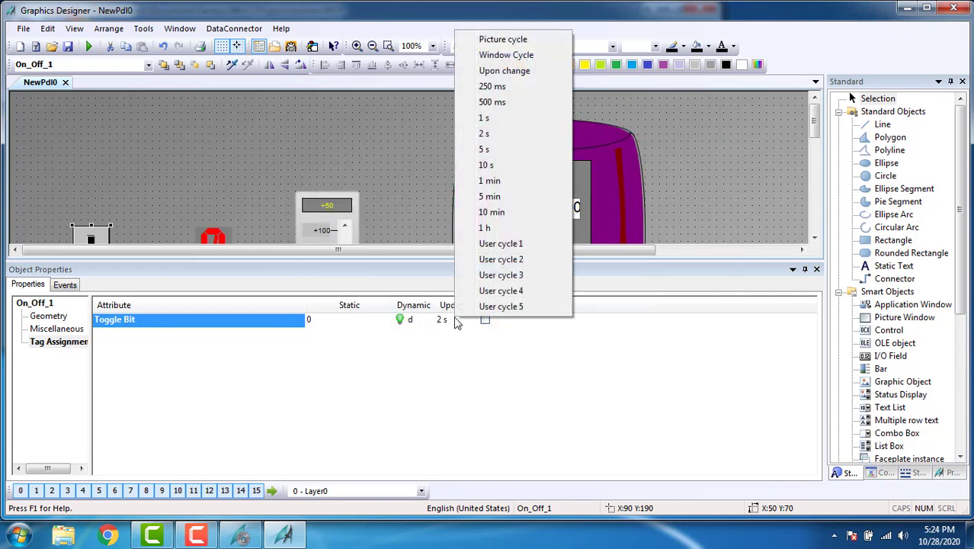
pyautogui.click(522, 71)
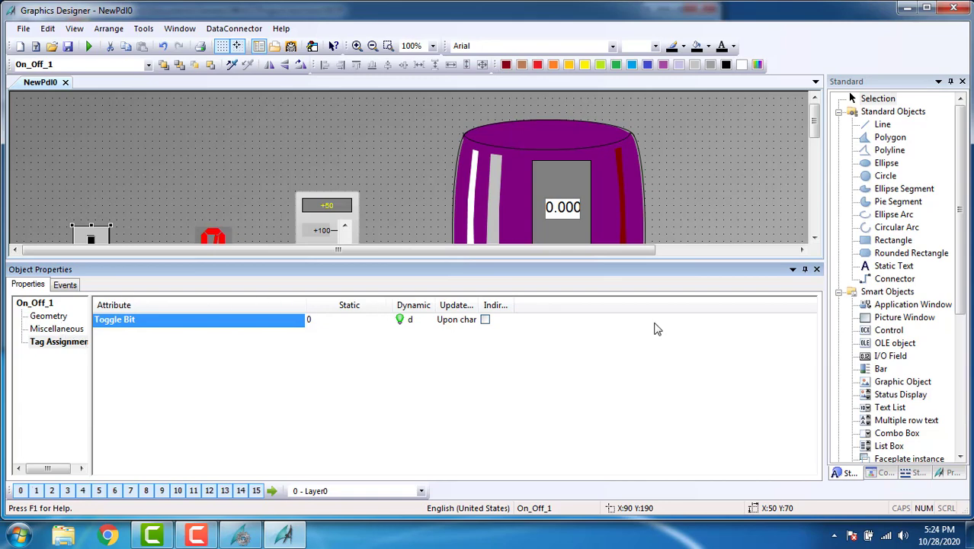
pyautogui.click(816, 269)
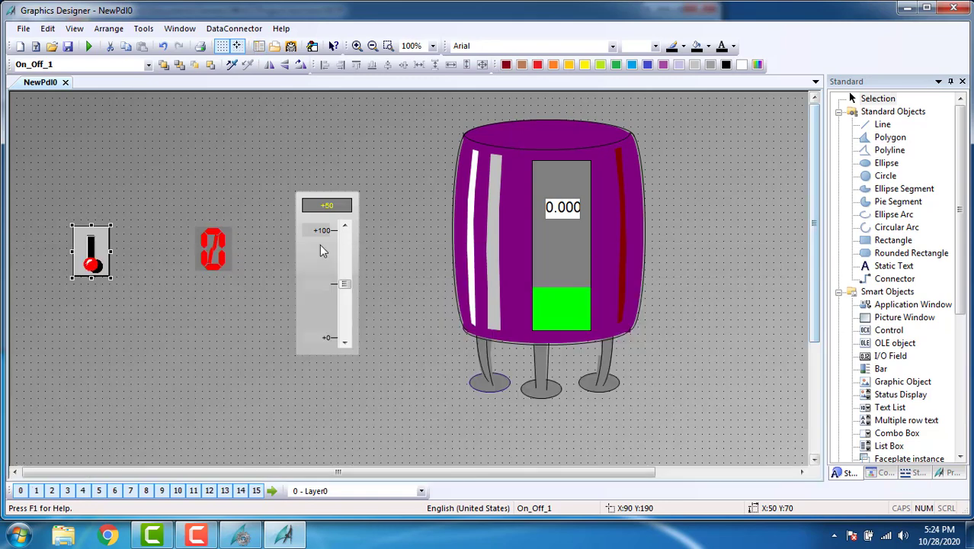
# - Link the red EA-Feld4 display's Output Value to tag d under Output/Input
pyautogui.rightClick(217, 254)
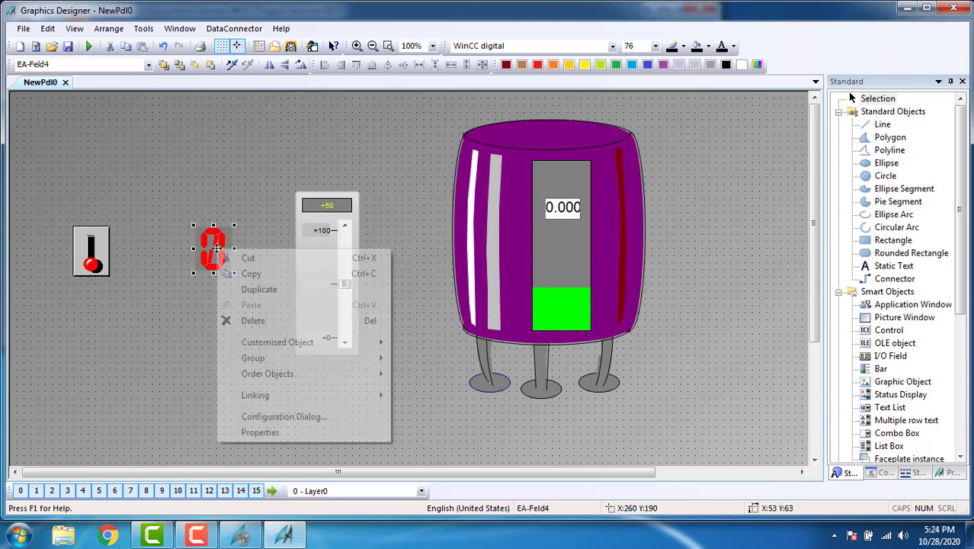
pyautogui.click(295, 434)
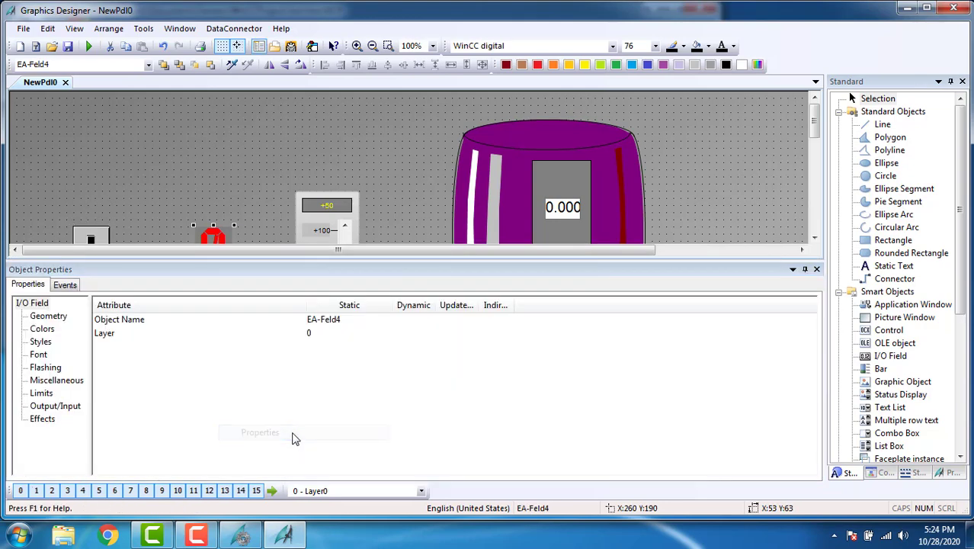
pyautogui.click(55, 406)
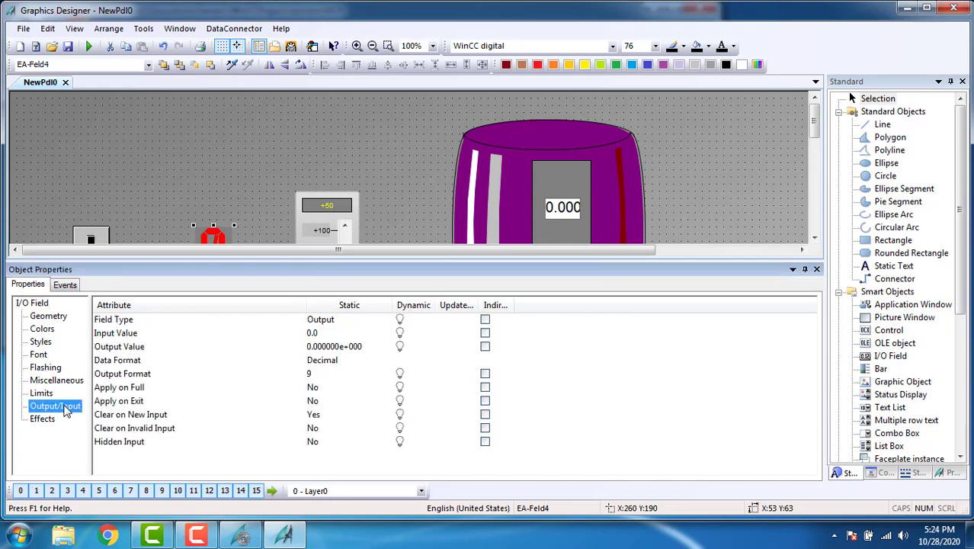
pyautogui.rightClick(407, 350)
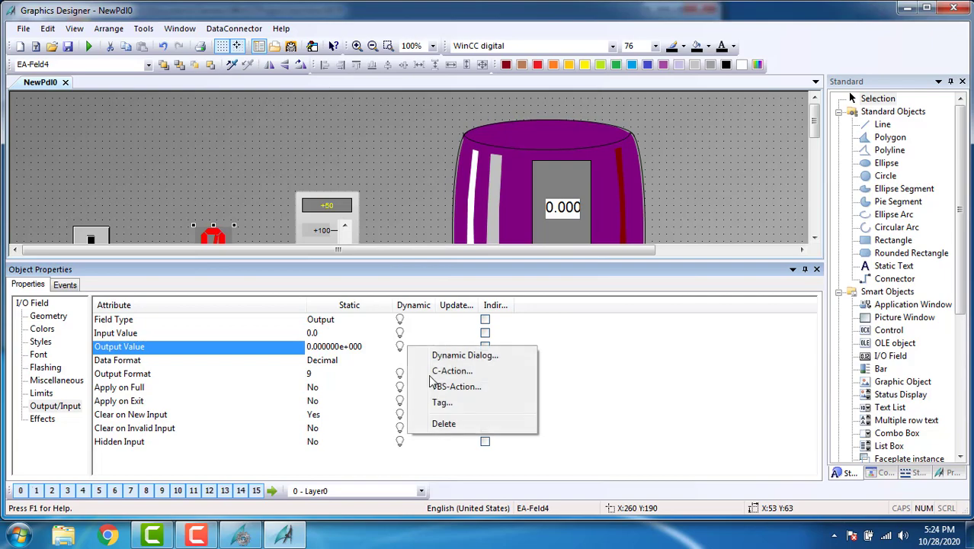
pyautogui.click(438, 404)
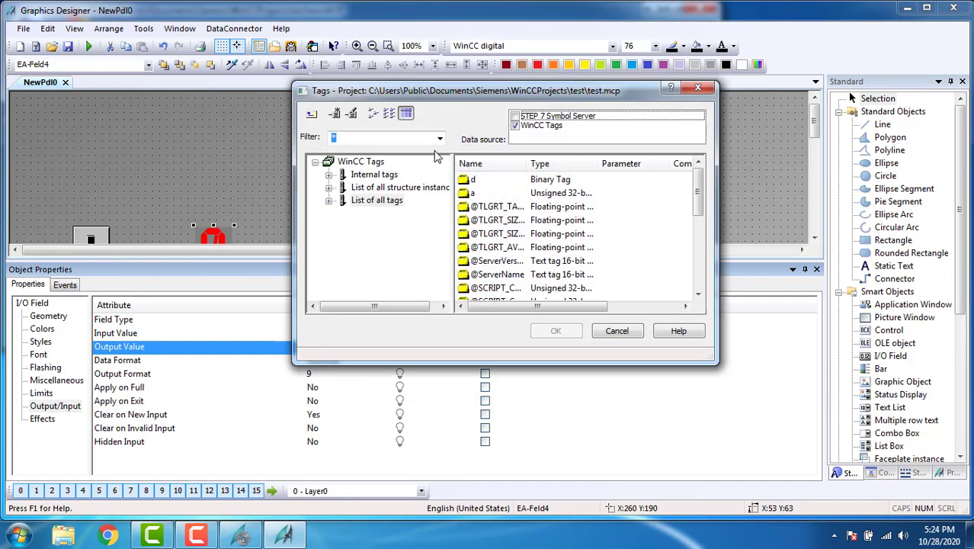
pyautogui.click(480, 183)
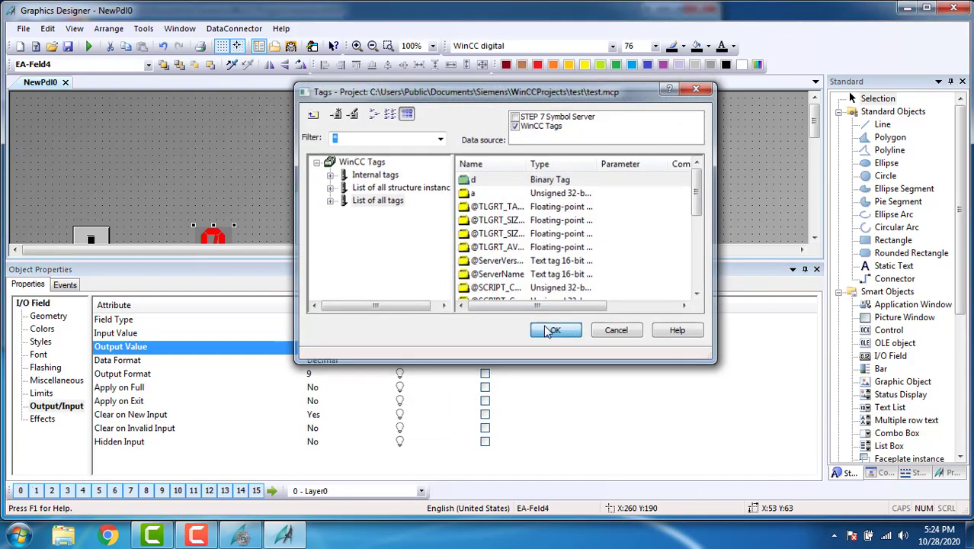
pyautogui.click(558, 331)
# - Set the Output Value update cycle to 'Upon change' and close Object Properties
pyautogui.click(447, 347)
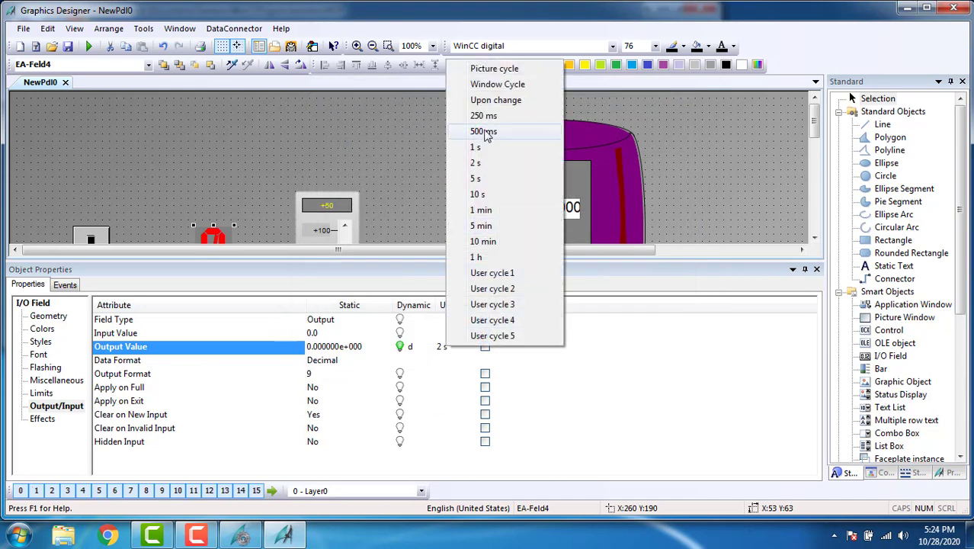
pyautogui.click(499, 100)
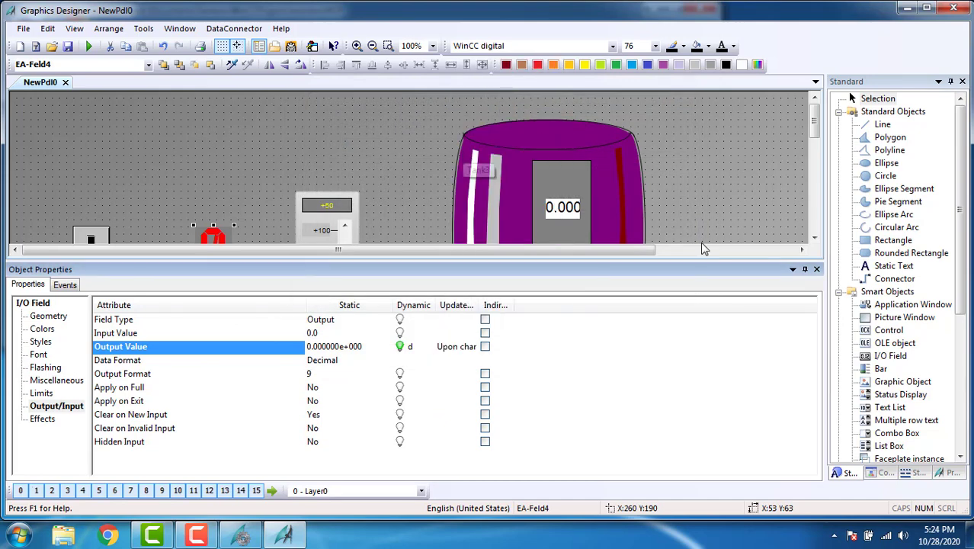
pyautogui.click(816, 270)
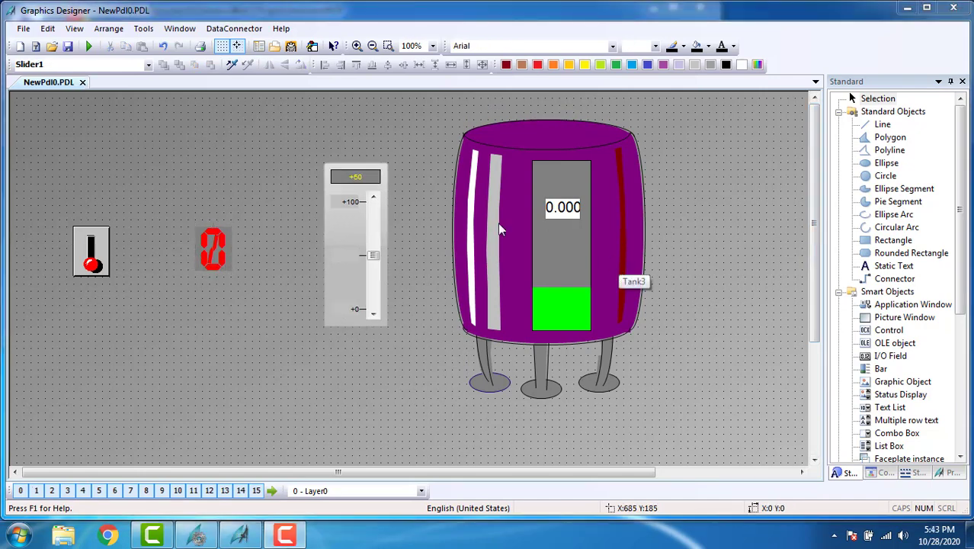
# - Set Slider1's static Process value to 0 in Tag Assignment
pyautogui.rightClick(359, 246)
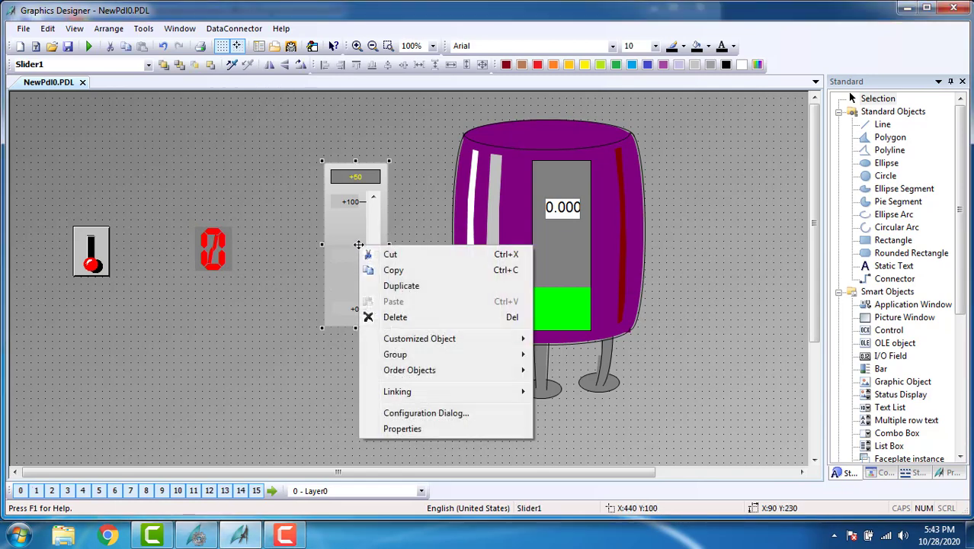
pyautogui.click(441, 428)
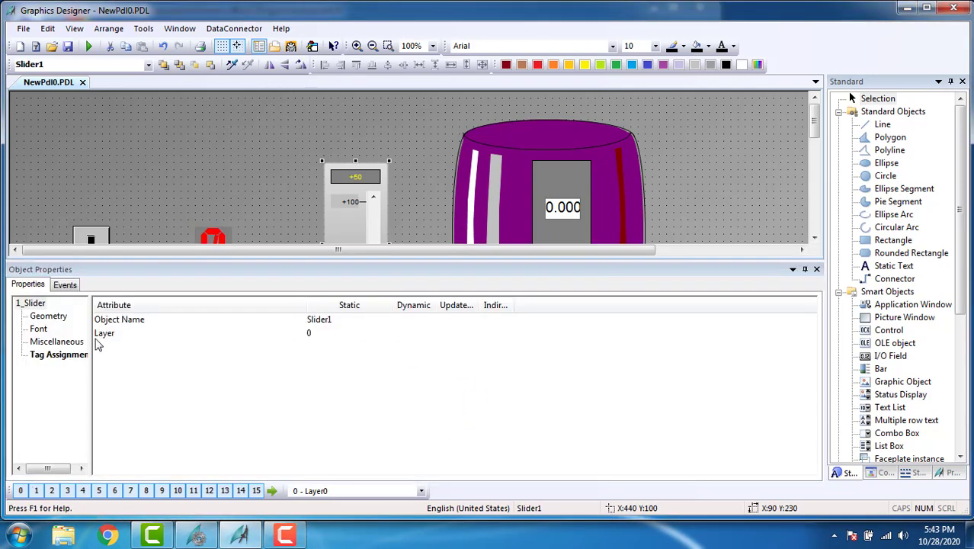
pyautogui.click(57, 355)
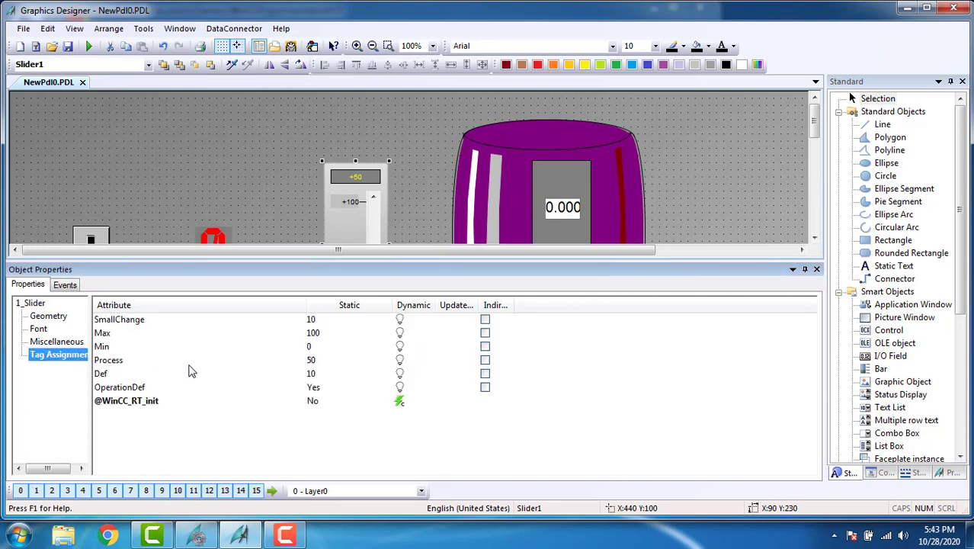
pyautogui.doubleClick(311, 360)
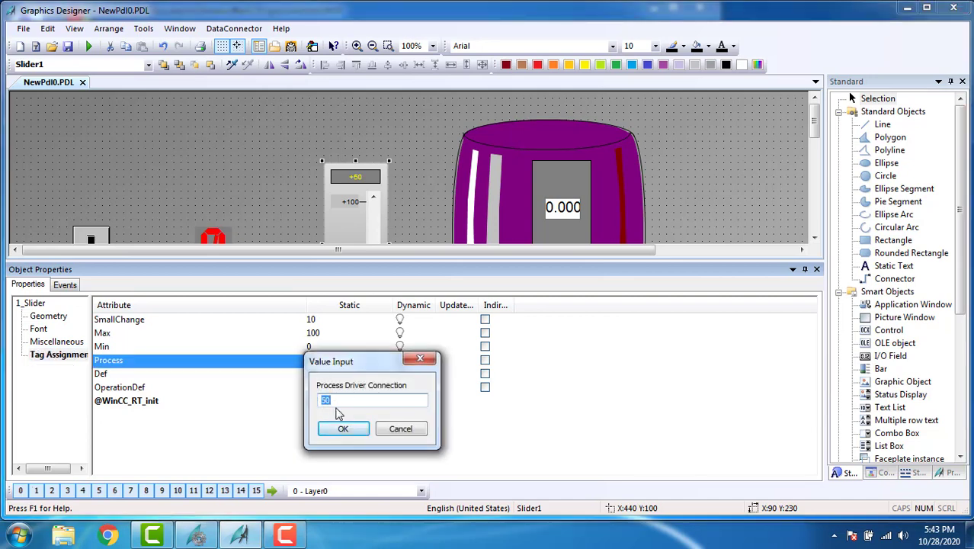
pyautogui.write('0')
pyautogui.click(344, 428)
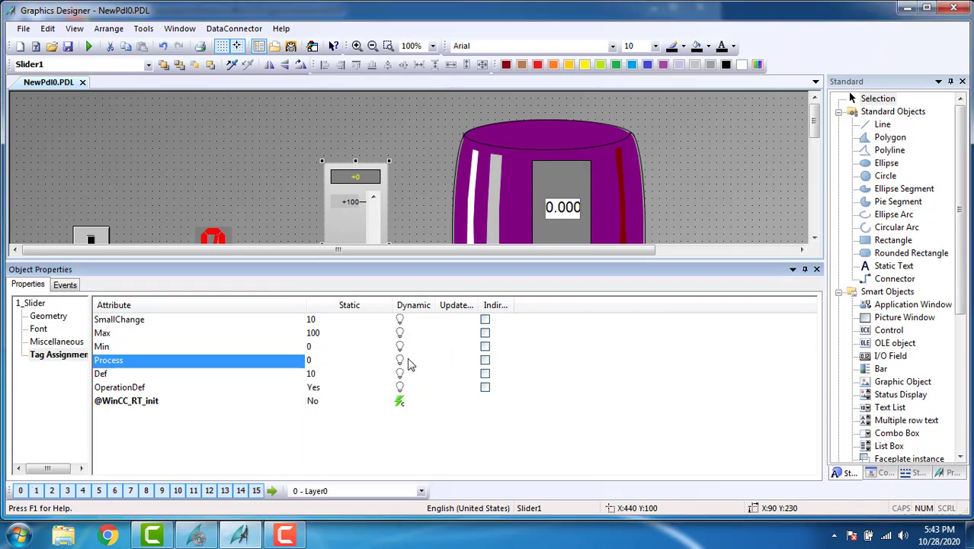
pyautogui.rightClick(408, 364)
pyautogui.click(426, 421)
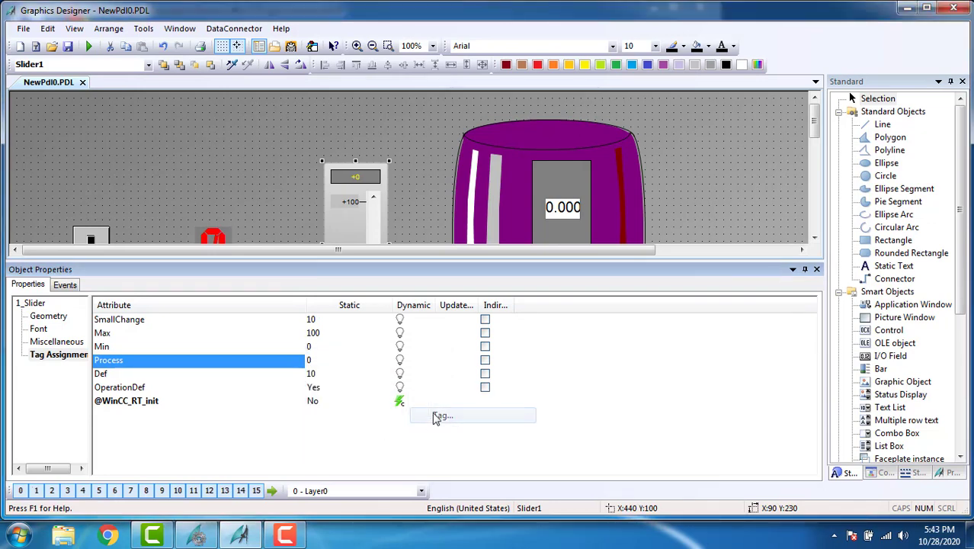
pyautogui.click(473, 193)
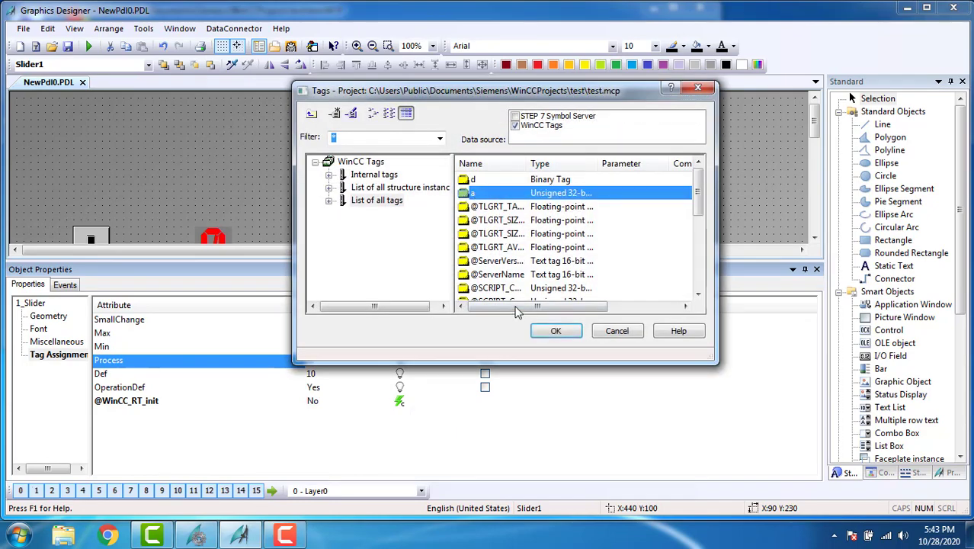
pyautogui.click(557, 331)
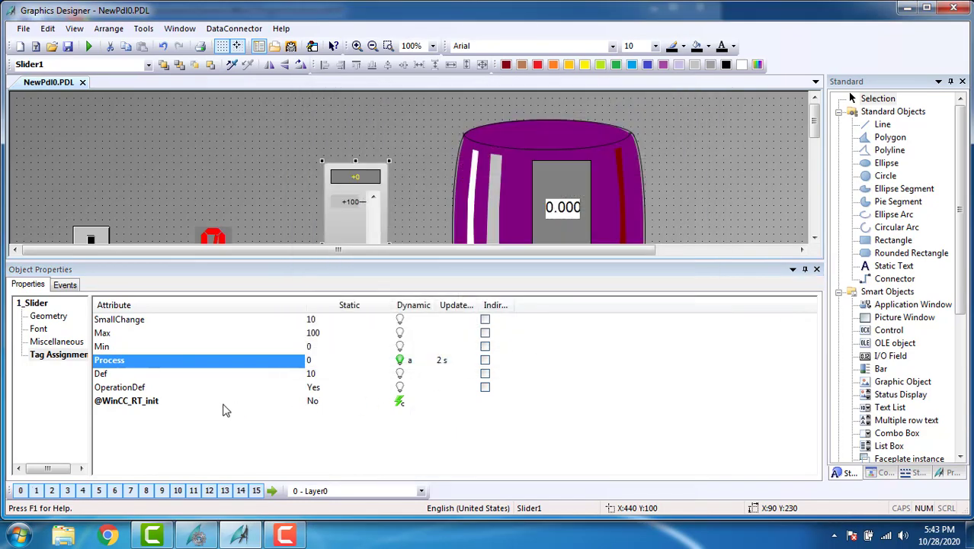
pyautogui.rightClick(403, 400)
pyautogui.click(436, 476)
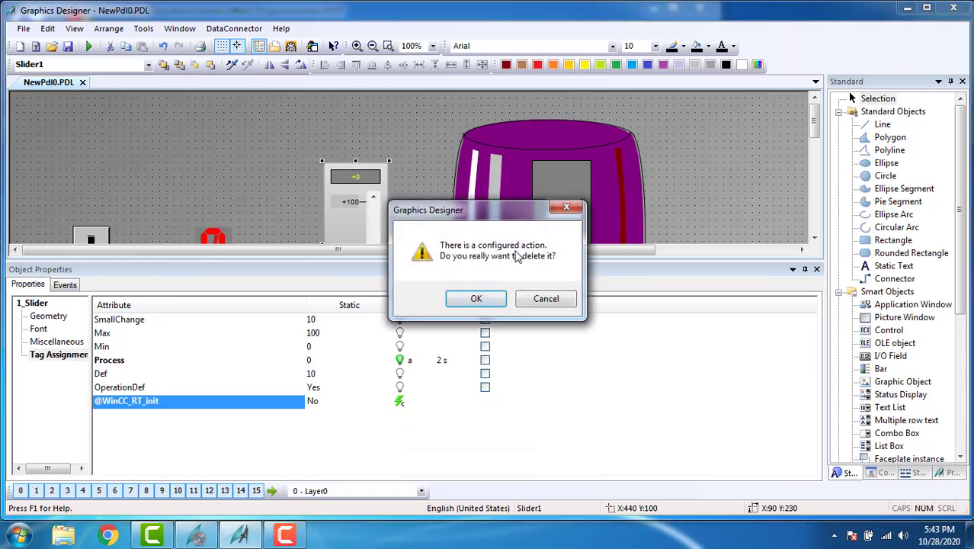
pyautogui.click(475, 298)
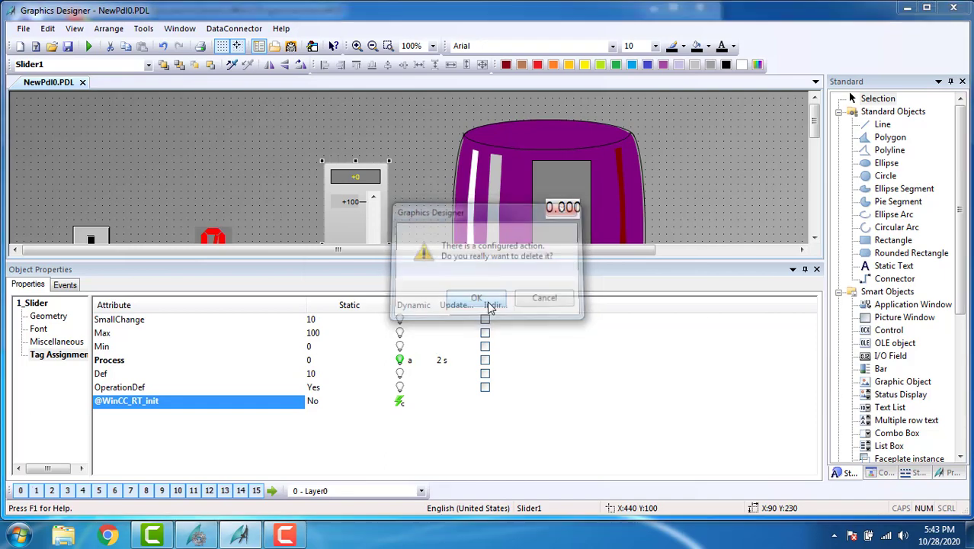
pyautogui.click(471, 195)
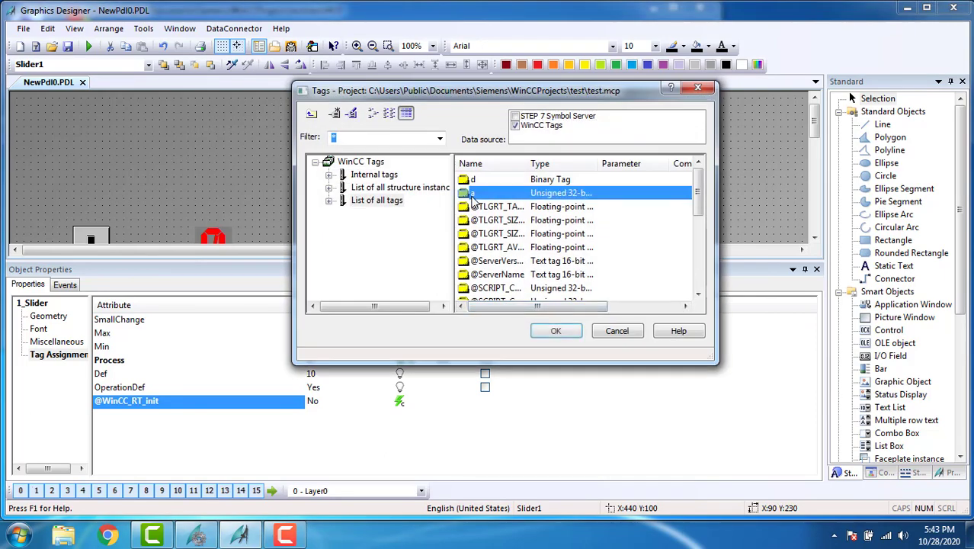
pyautogui.click(551, 332)
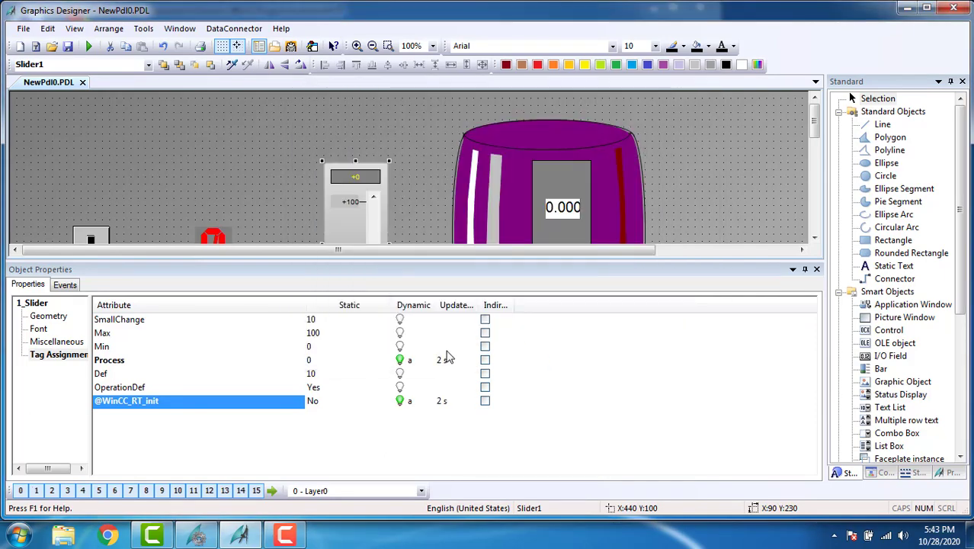
pyautogui.doubleClick(443, 360)
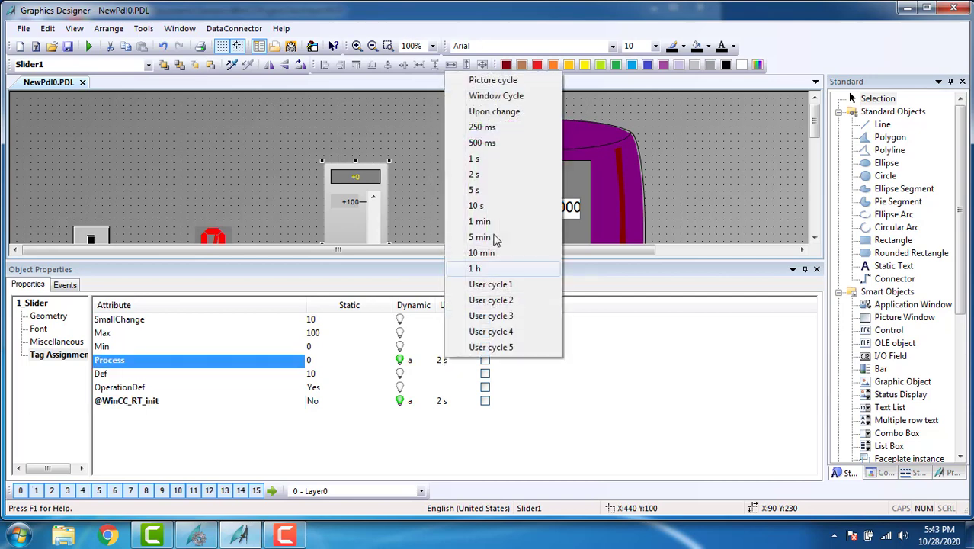
pyautogui.click(519, 114)
pyautogui.doubleClick(442, 401)
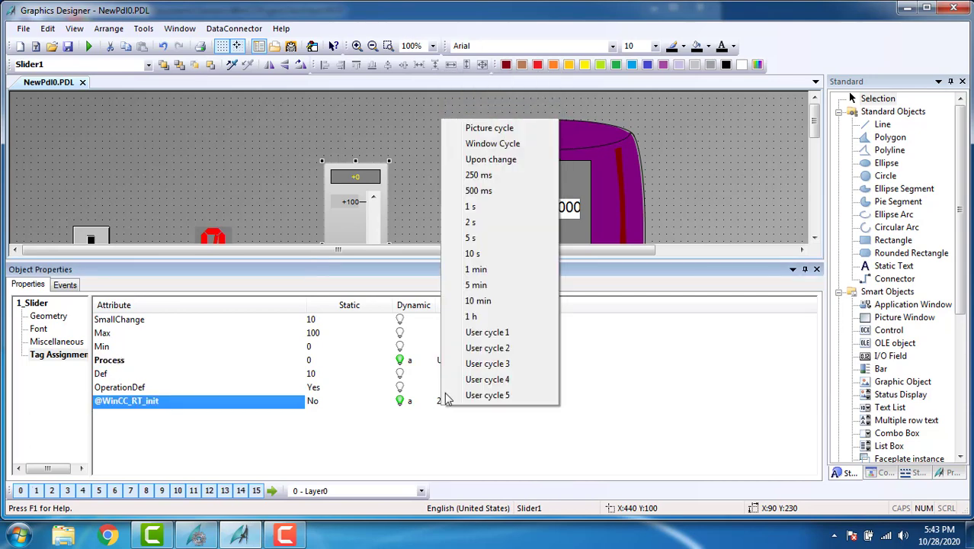
pyautogui.click(499, 157)
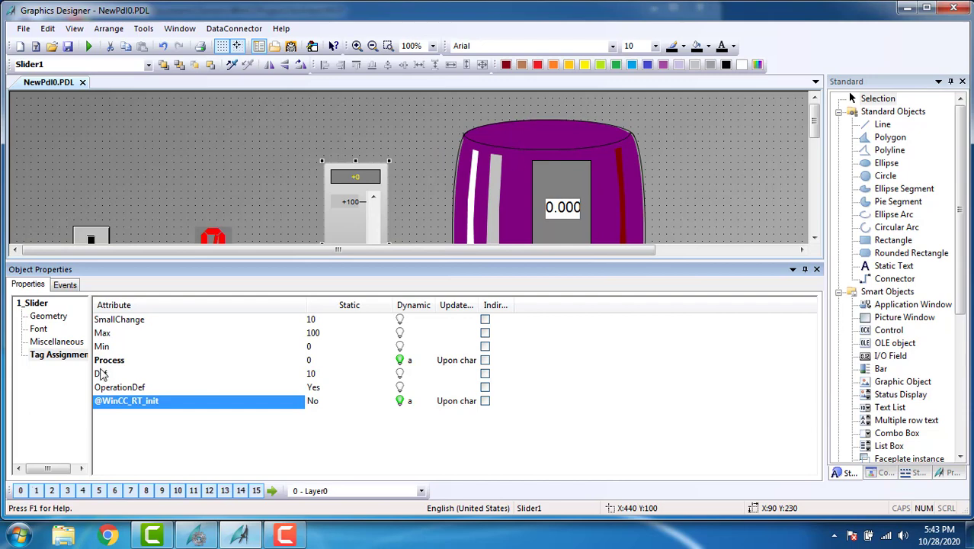
pyautogui.click(816, 269)
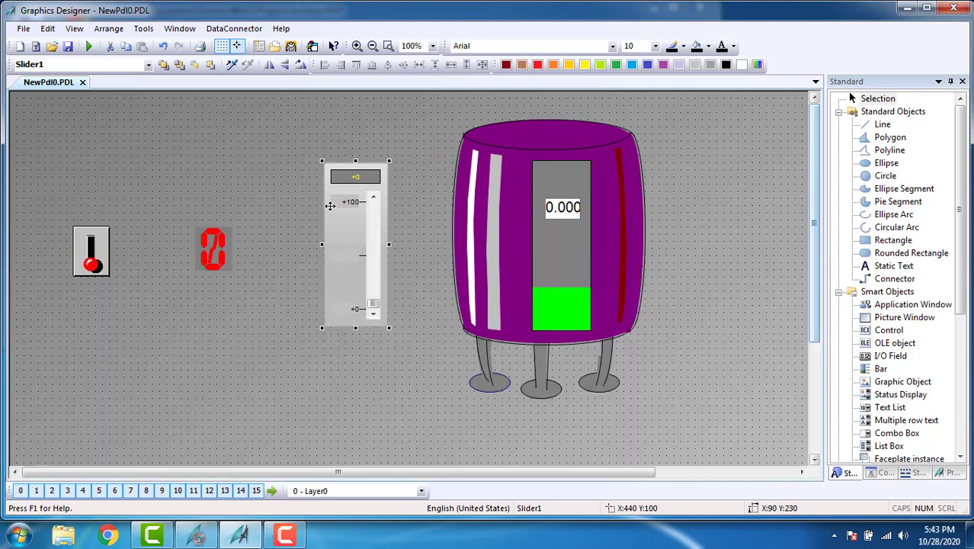
# - Link Tank3's Fill Level to tag a with an 'Upon change' update cycle
pyautogui.rightClick(516, 299)
pyautogui.click(576, 485)
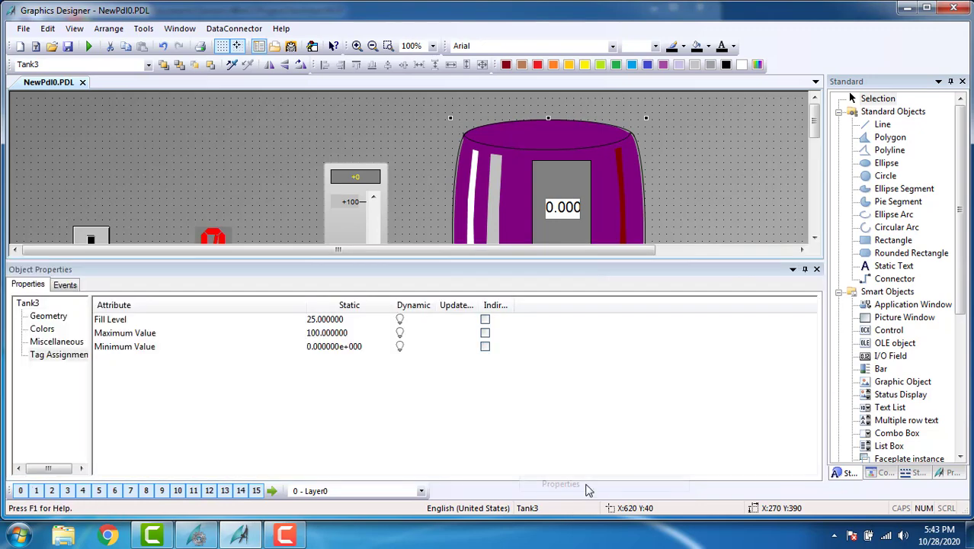
pyautogui.click(61, 356)
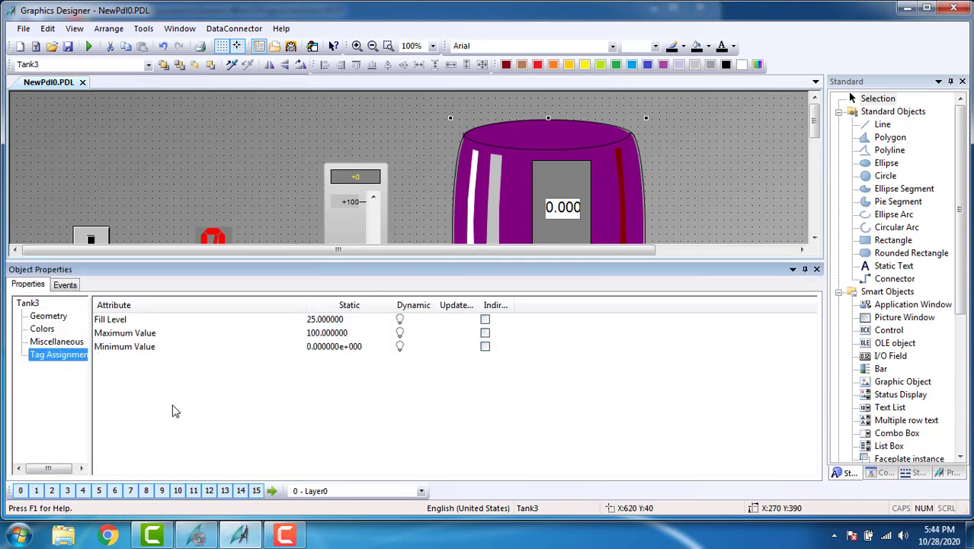
pyautogui.rightClick(418, 326)
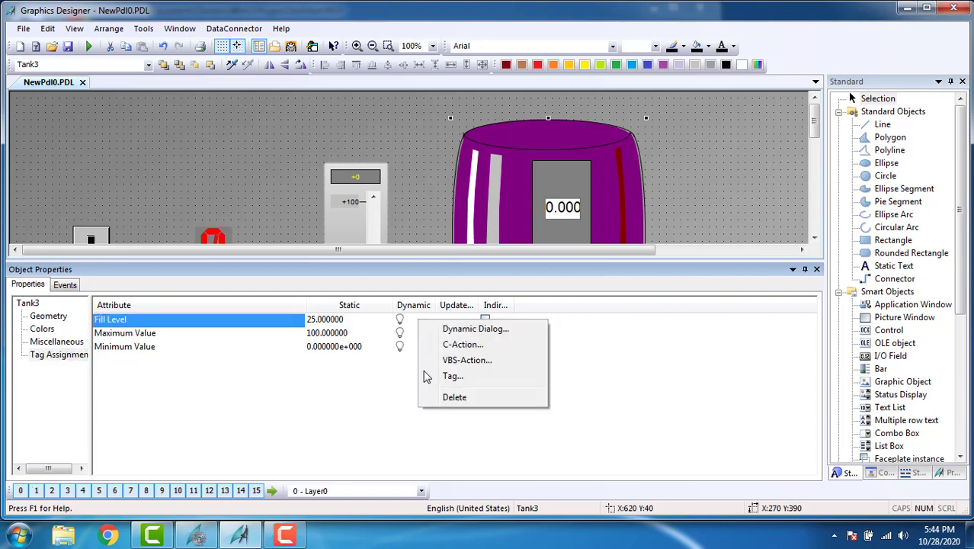
pyautogui.click(442, 377)
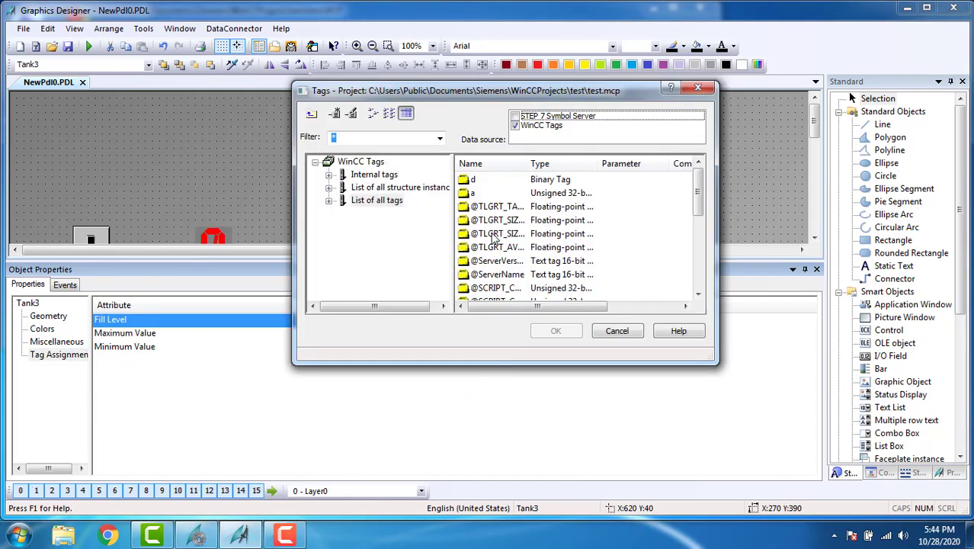
pyautogui.click(477, 193)
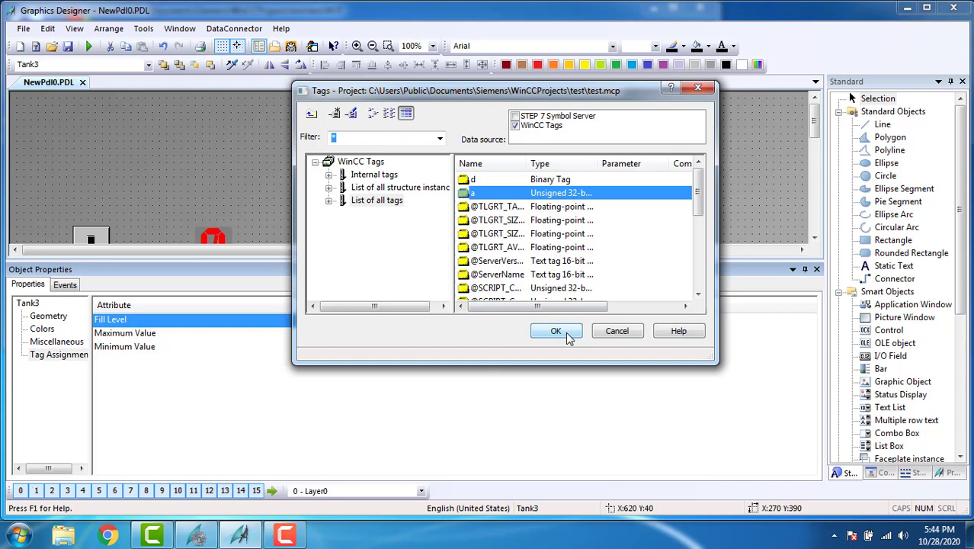
pyautogui.click(560, 332)
pyautogui.click(442, 319)
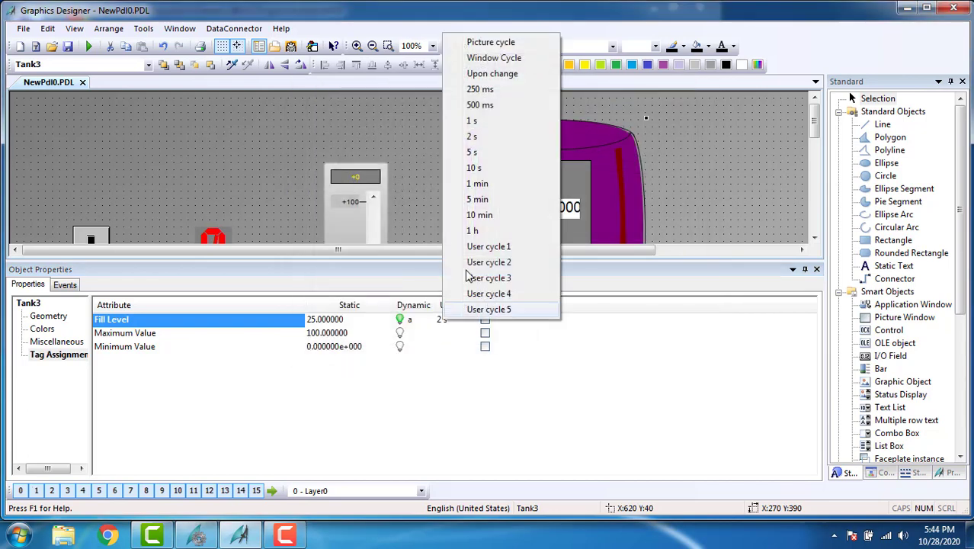
pyautogui.click(515, 77)
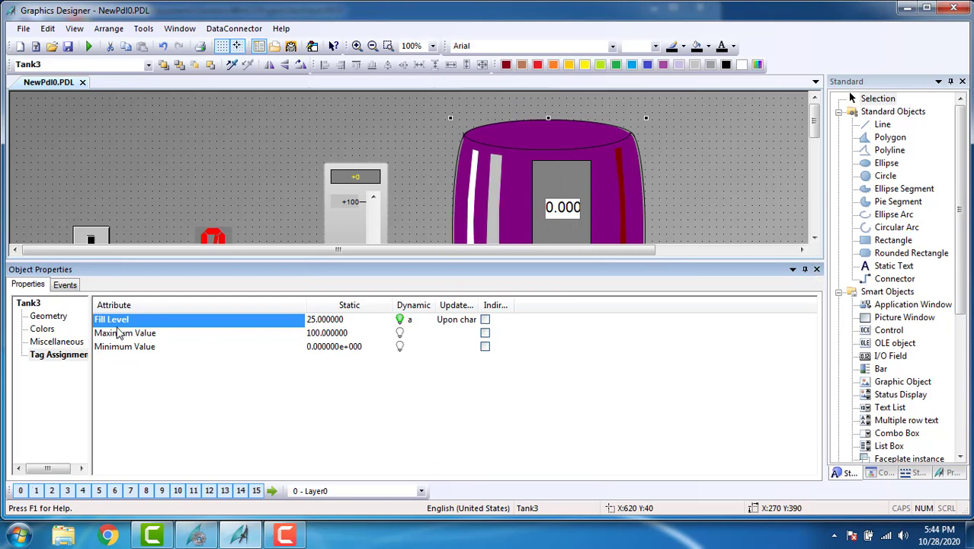
pyautogui.click(816, 269)
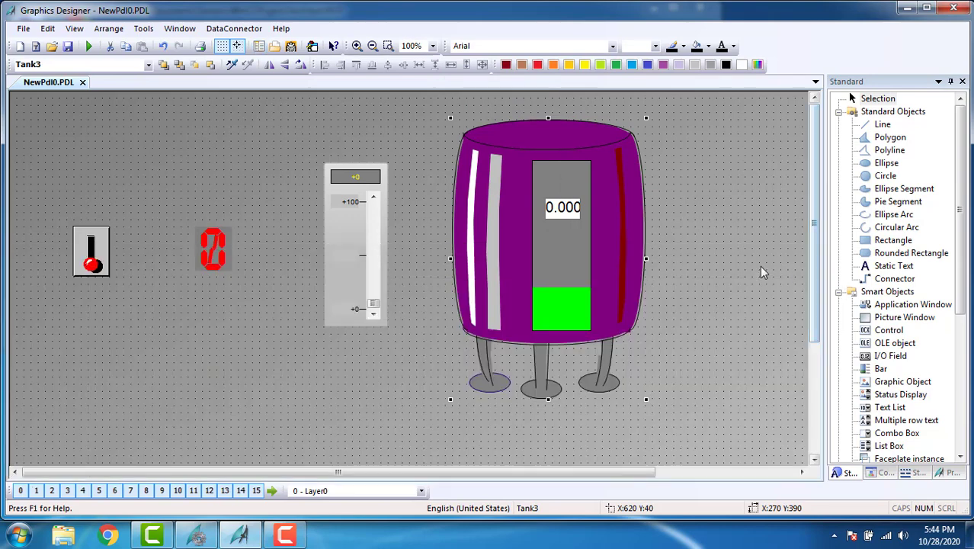
# - Check that I/O Field1's configuration inside the tank shows tag a, Output type, upon change
pyautogui.rightClick(561, 208)
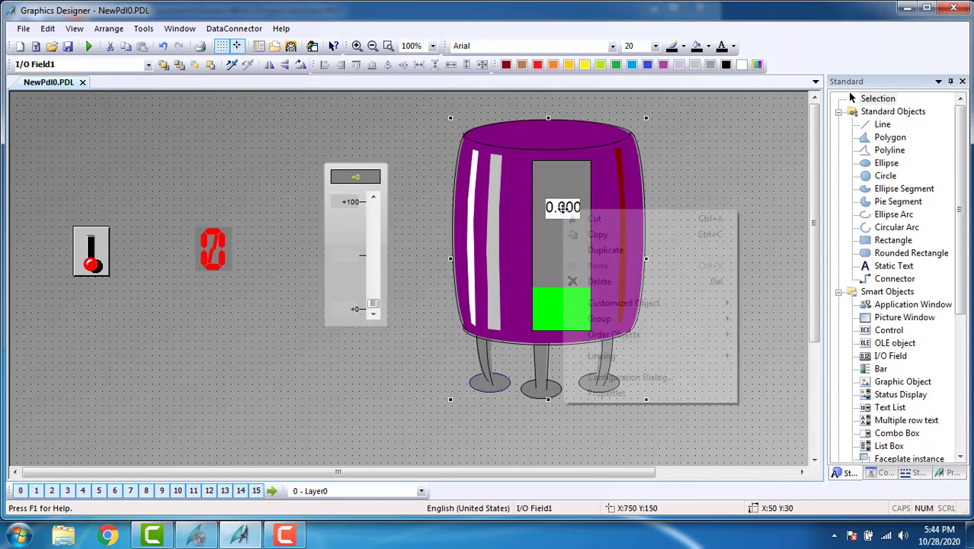
pyautogui.click(659, 381)
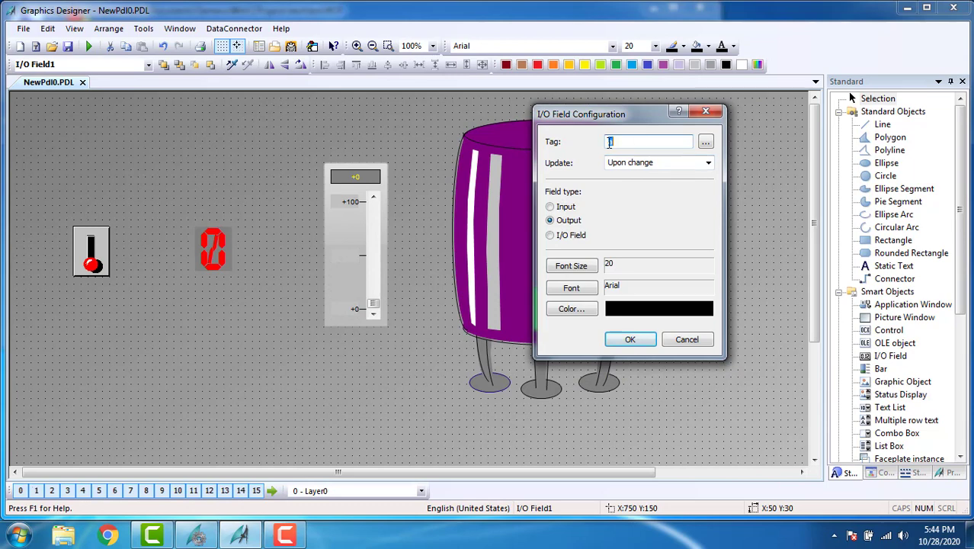
pyautogui.click(705, 111)
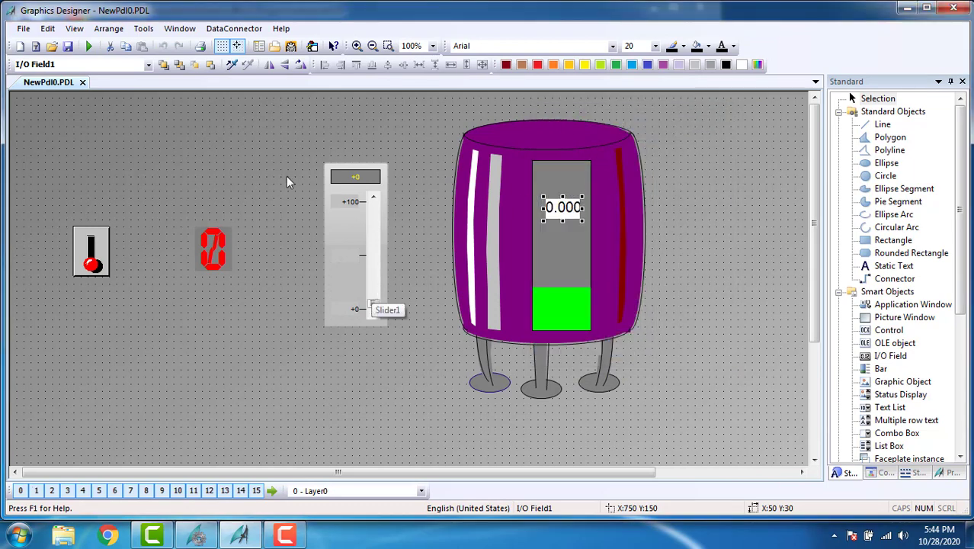
# - Start Runtime, saving the picture over the existing NewPdl0.PDL
pyautogui.click(89, 48)
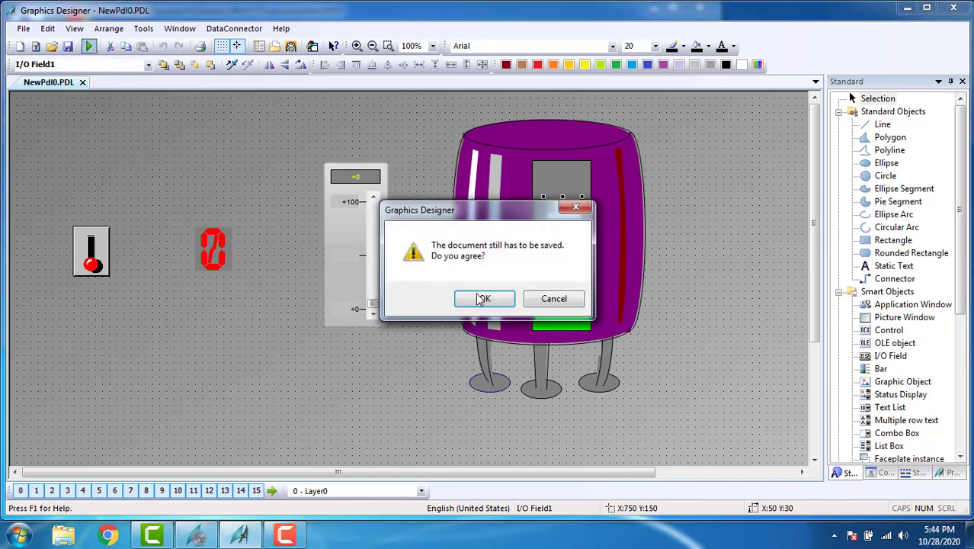
pyautogui.click(483, 297)
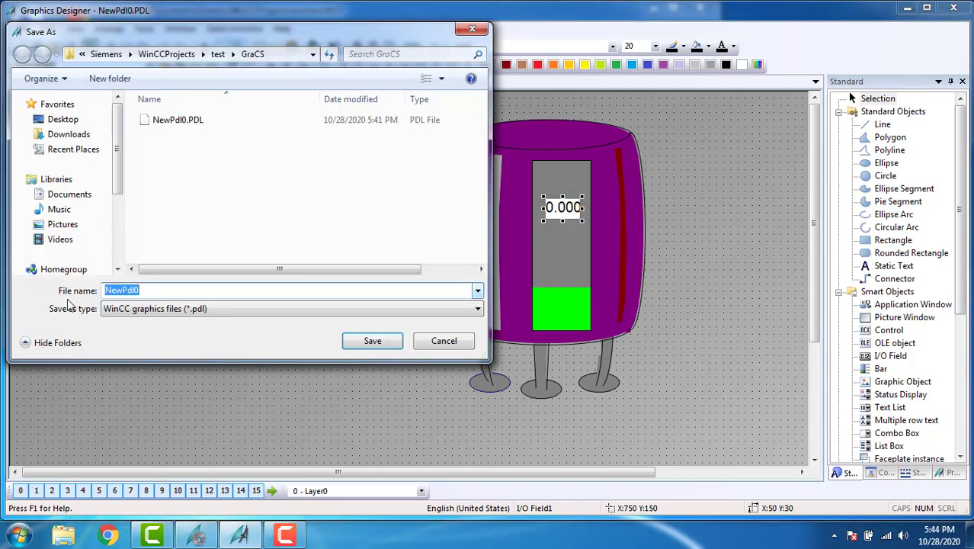
pyautogui.doubleClick(238, 119)
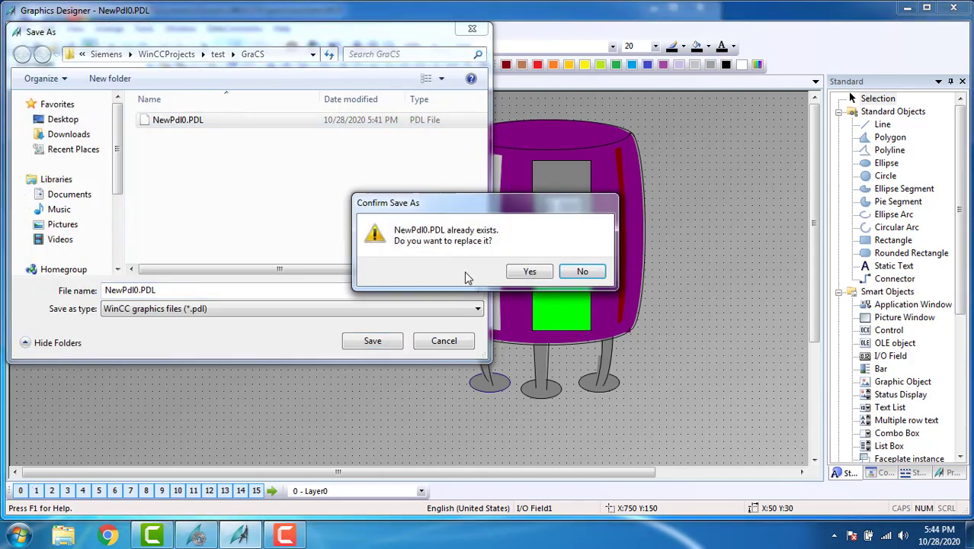
pyautogui.click(548, 273)
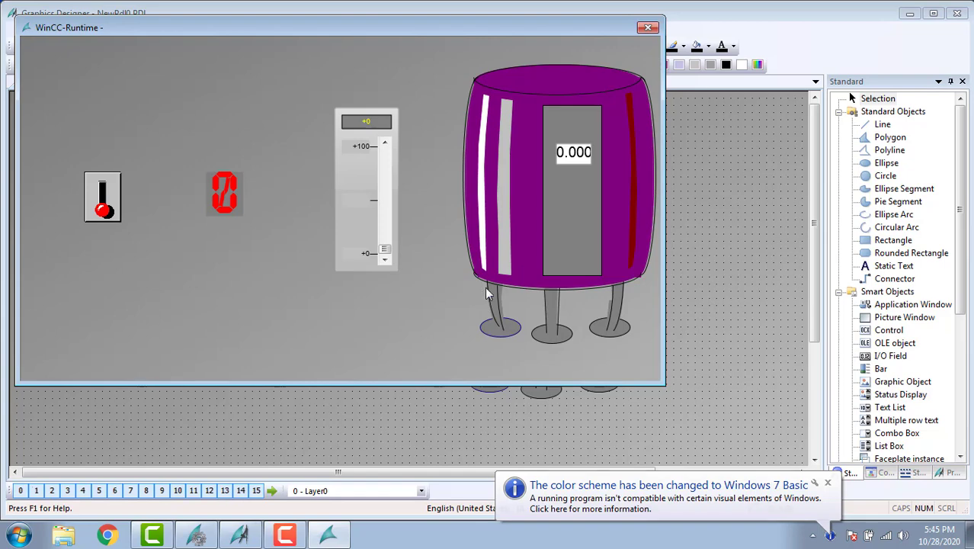
# - Dismiss the colour scheme notice and toggle the switch on and off, display showing 1 then 0
pyautogui.click(828, 485)
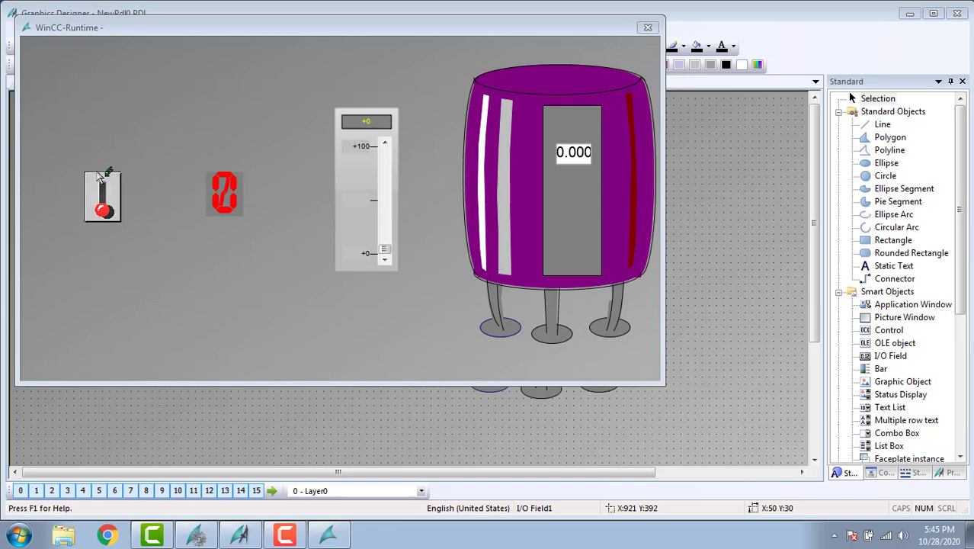
pyautogui.click(109, 196)
pyautogui.click(109, 187)
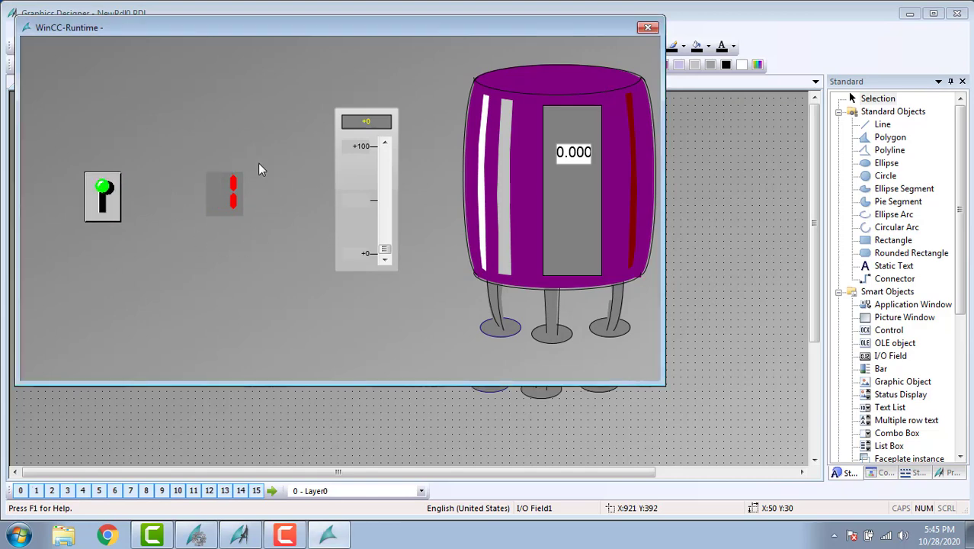
pyautogui.click(102, 199)
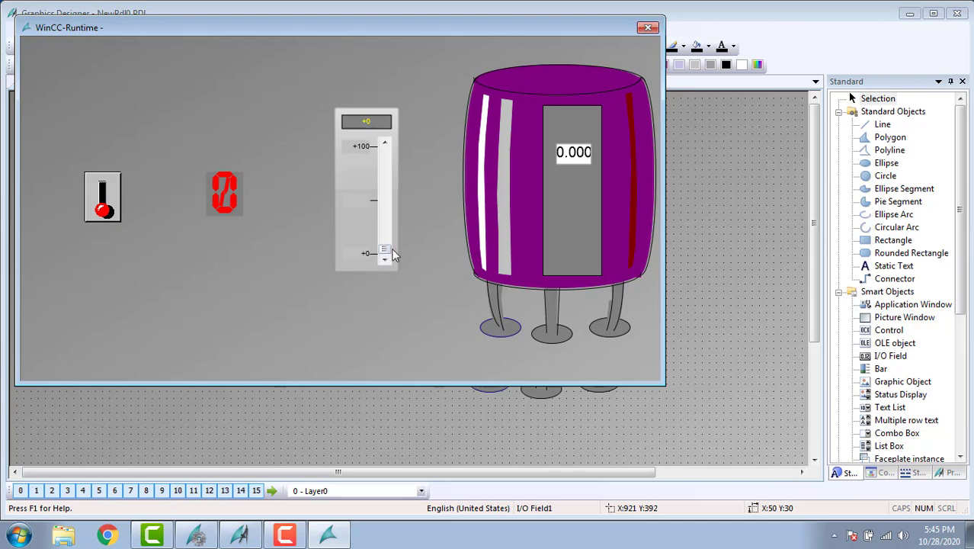
# - Raise the slider with its up arrow and commit a value of 20
pyautogui.click(385, 146)
pyautogui.click(385, 144)
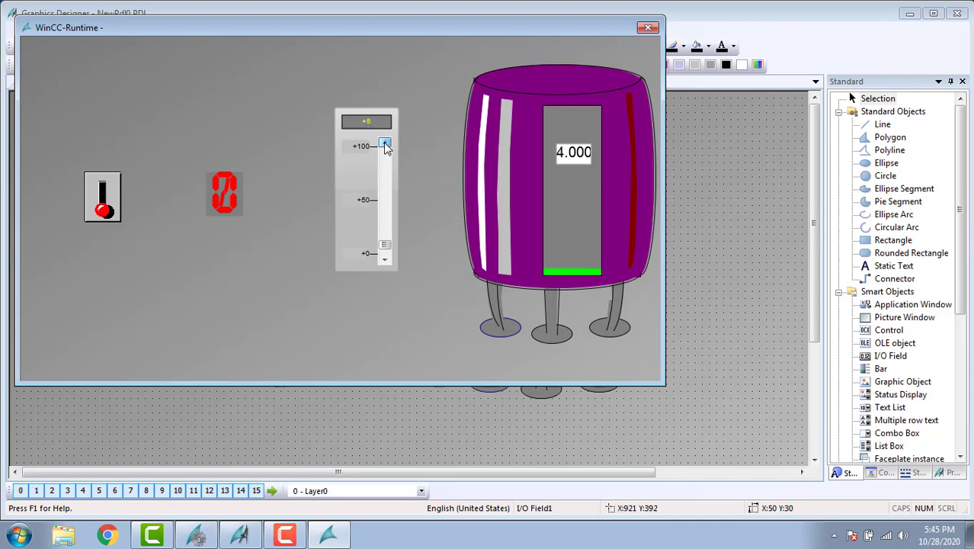
pyautogui.click(384, 144)
pyautogui.click(385, 144)
pyautogui.click(385, 143)
pyautogui.click(385, 144)
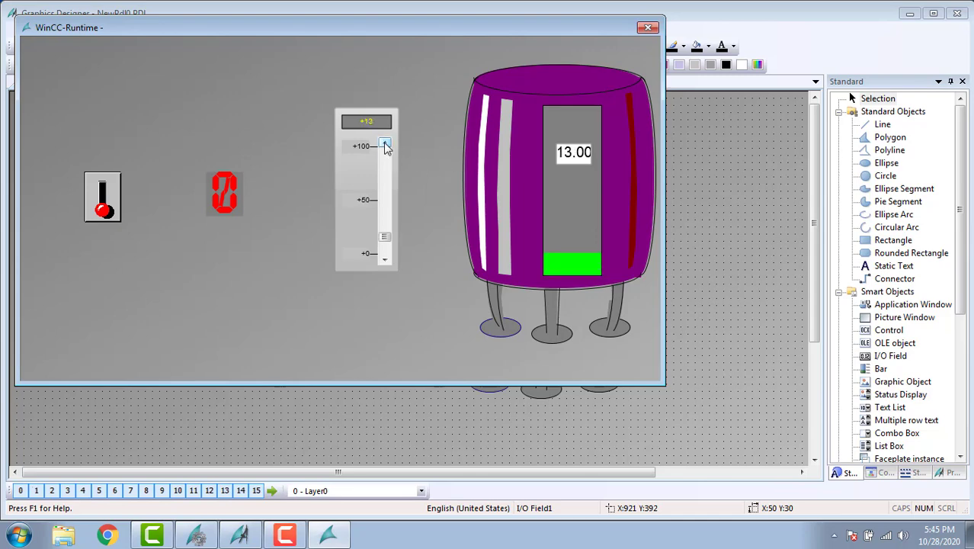
pyautogui.click(384, 144)
pyautogui.click(385, 144)
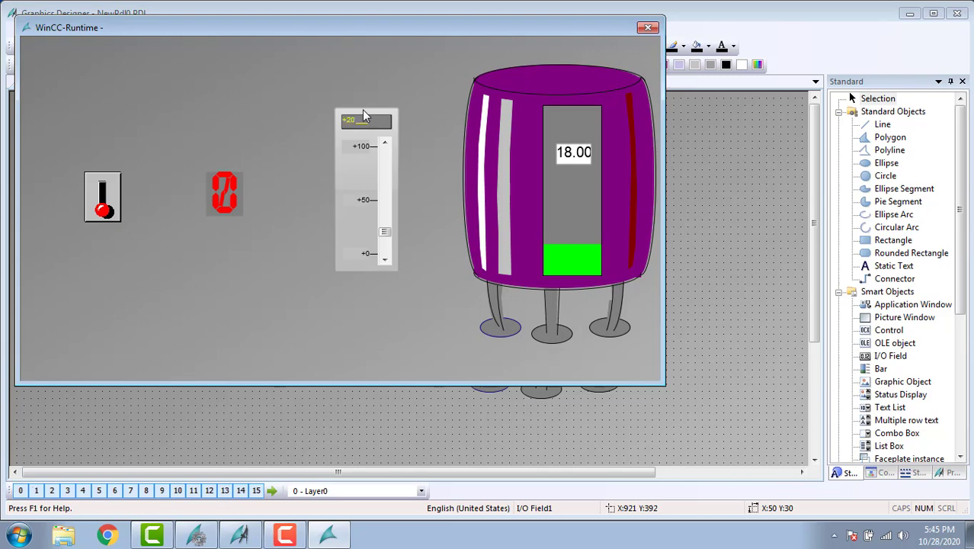
pyautogui.press('Return')
# - Keep raising the slider until the tank level reaches 44, then close Runtime
pyautogui.click(385, 143)
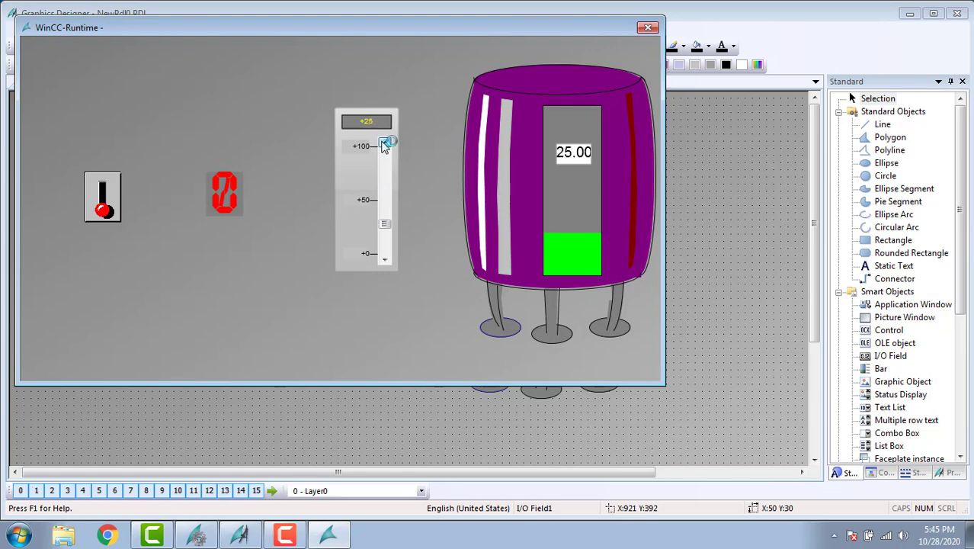
pyautogui.click(384, 143)
pyautogui.click(385, 143)
pyautogui.click(385, 143)
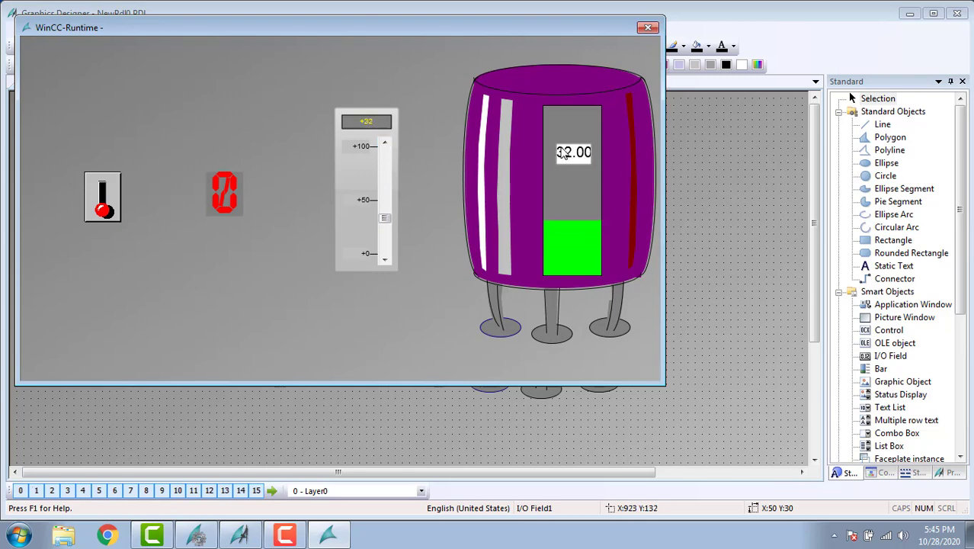
pyautogui.click(386, 144)
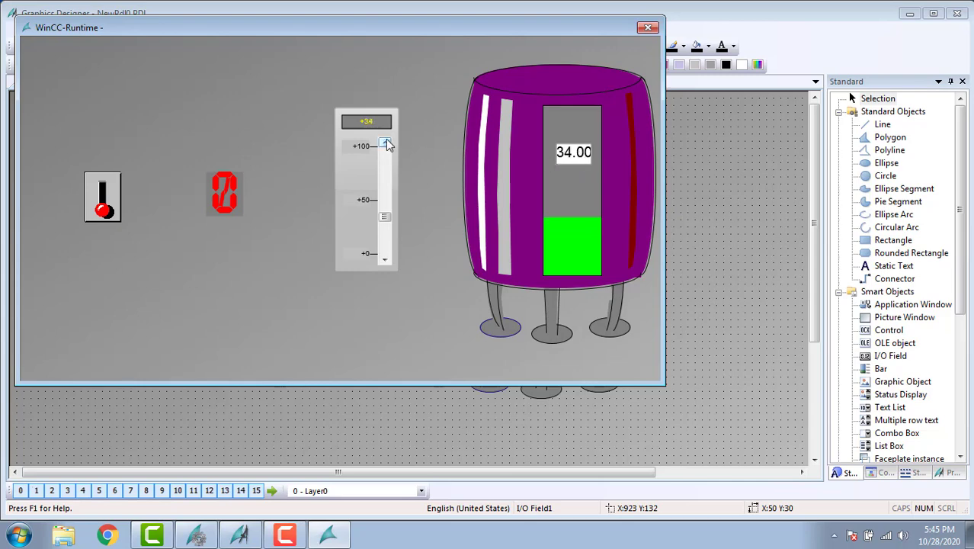
pyautogui.click(386, 144)
pyautogui.click(385, 144)
pyautogui.click(385, 144)
pyautogui.click(385, 144)
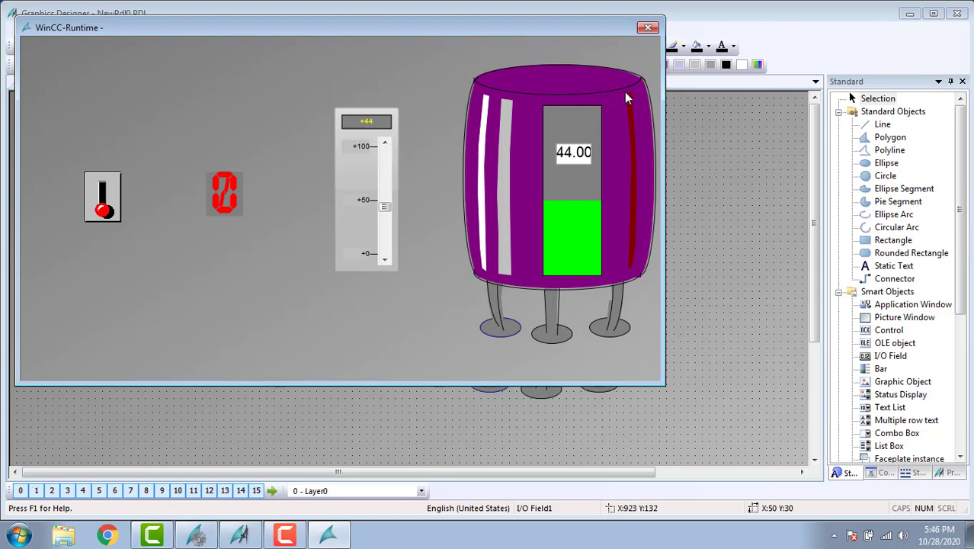
pyautogui.click(647, 29)
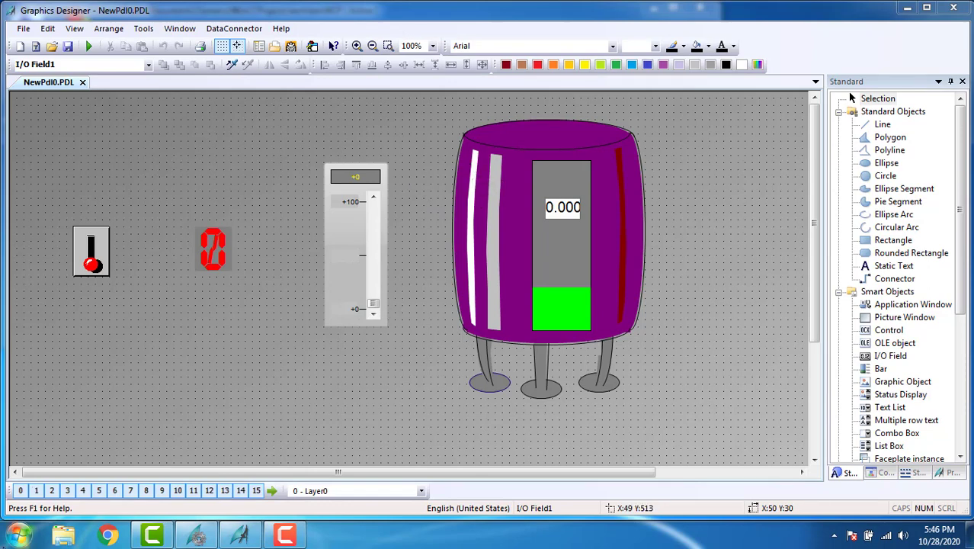
# - Launch WinCC TAG Simulator from Start > All Programs > Siemens Automation > SIMATIC > WINCC > TOOLS
pyautogui.click(19, 533)
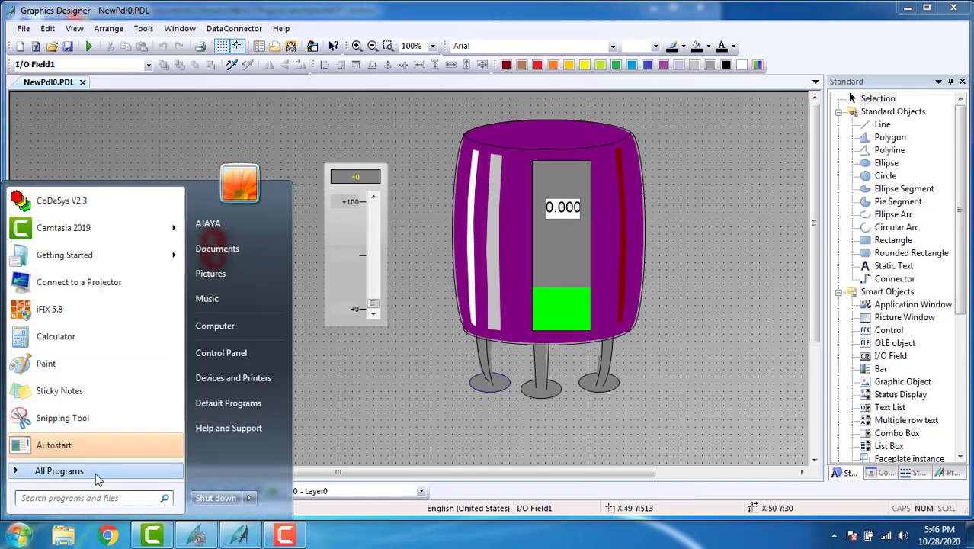
pyautogui.click(102, 476)
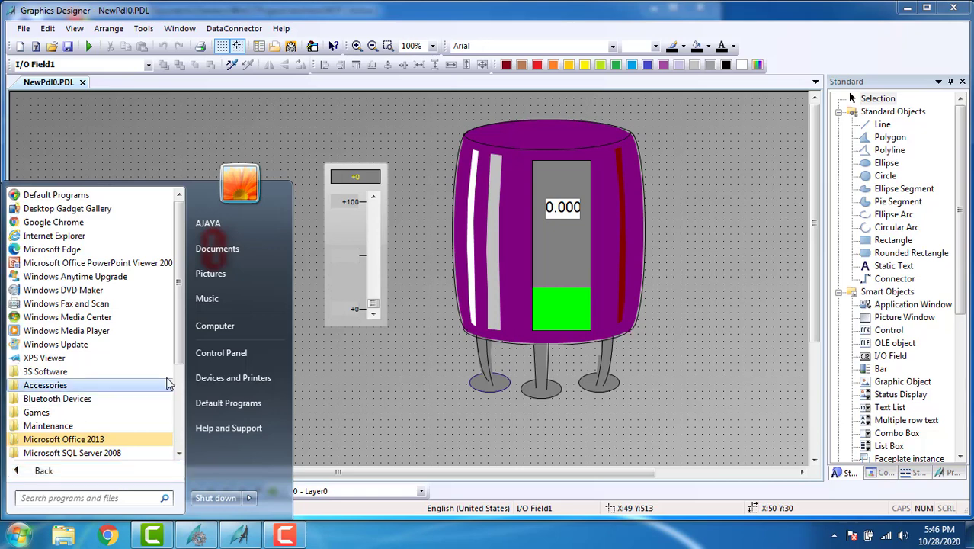
pyautogui.scroll(-3, 180, 435)
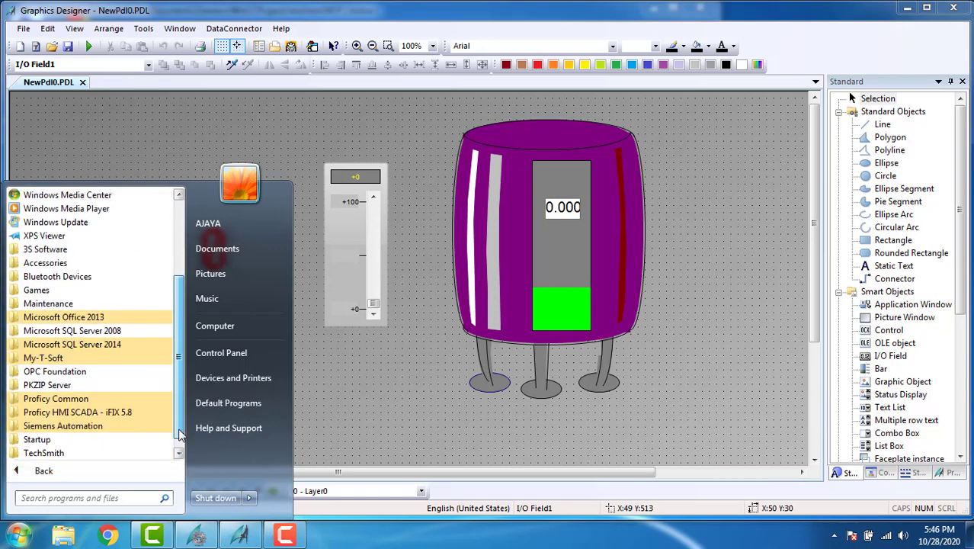
pyautogui.click(134, 425)
pyautogui.scroll(-1, 181, 365)
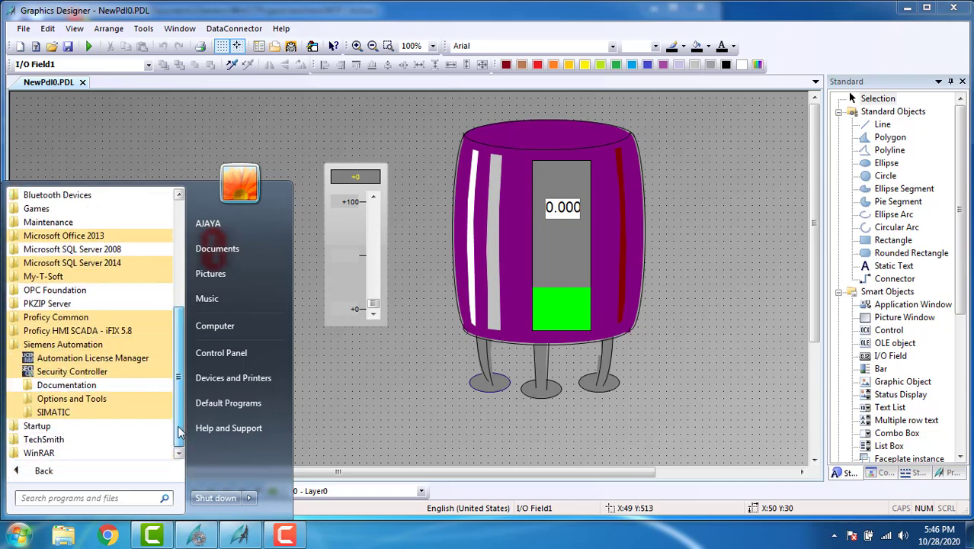
pyautogui.click(99, 412)
pyautogui.scroll(-1, 178, 398)
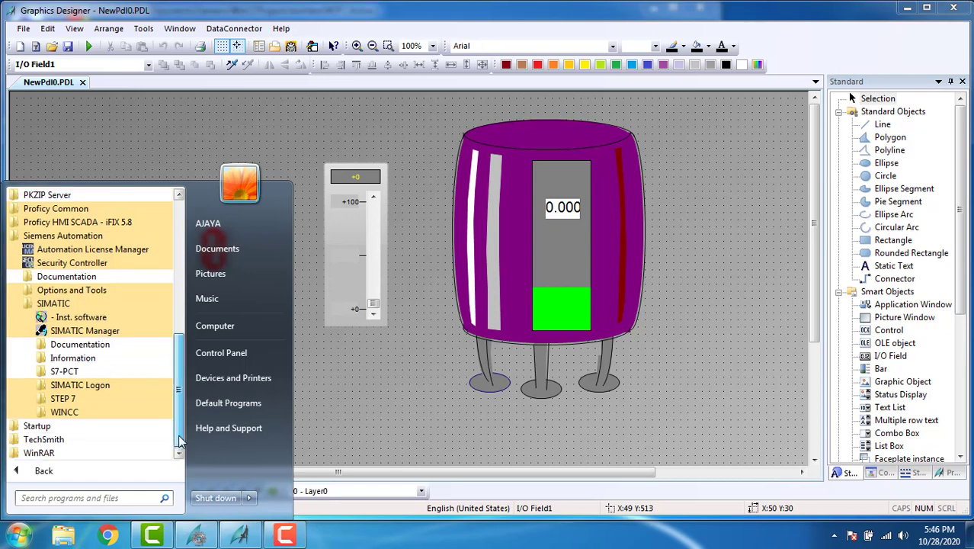
pyautogui.click(93, 413)
pyautogui.scroll(-1, 93, 414)
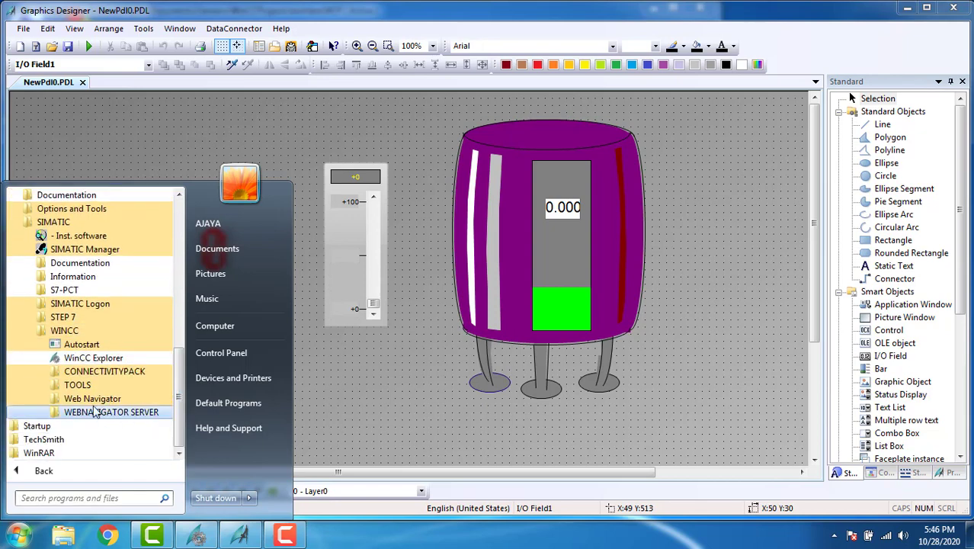
pyautogui.click(77, 384)
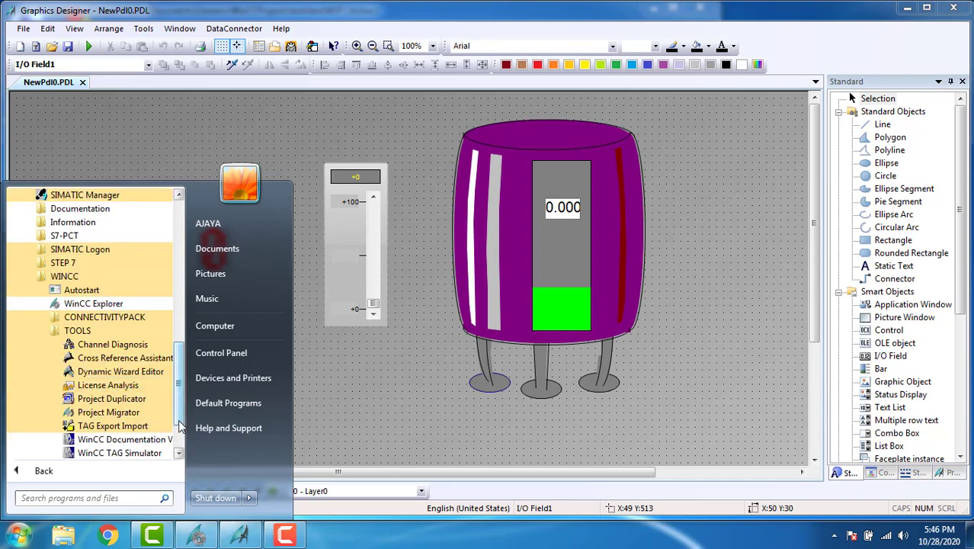
pyautogui.scroll(-2, 181, 426)
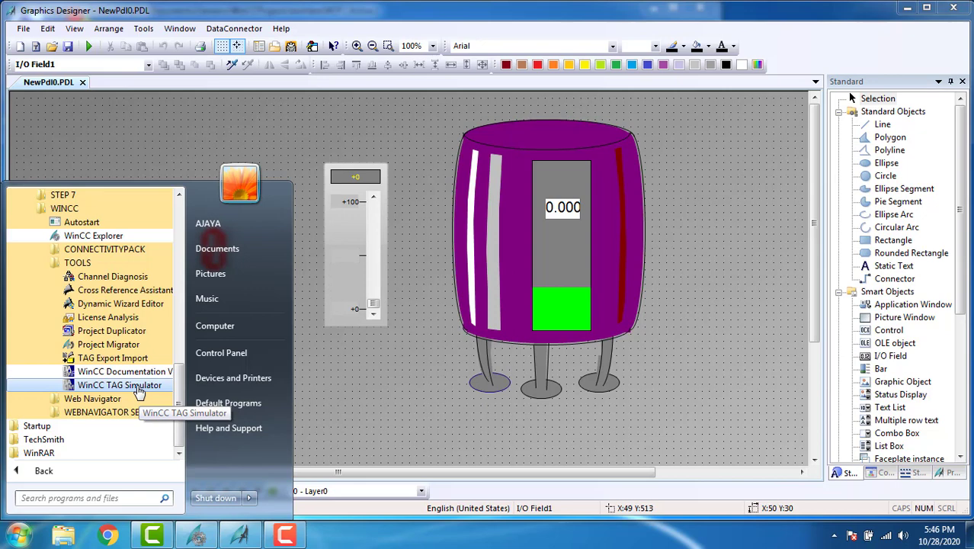
pyautogui.click(139, 392)
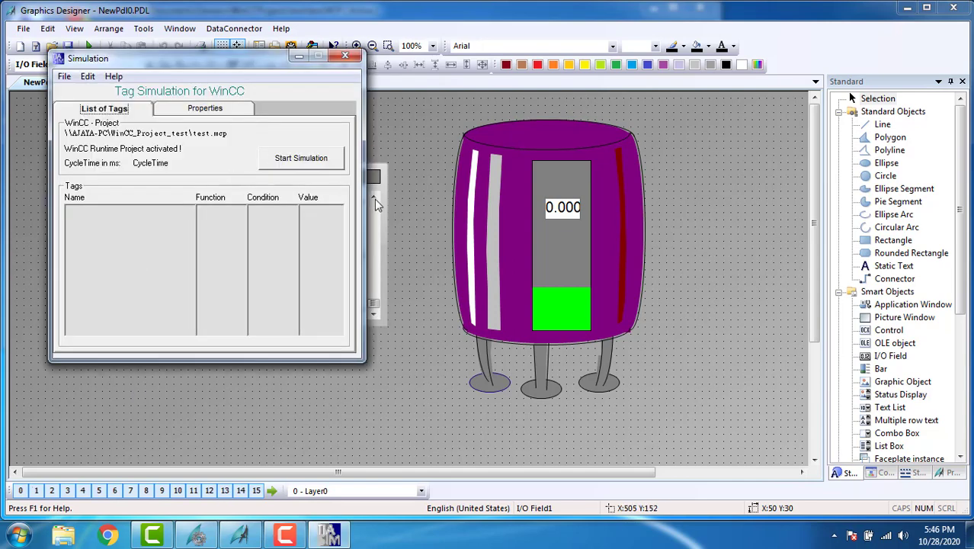
# - Delete Slider1 from NewPdl0 and bring the Tag Simulator window back to the front
pyautogui.click(375, 199)
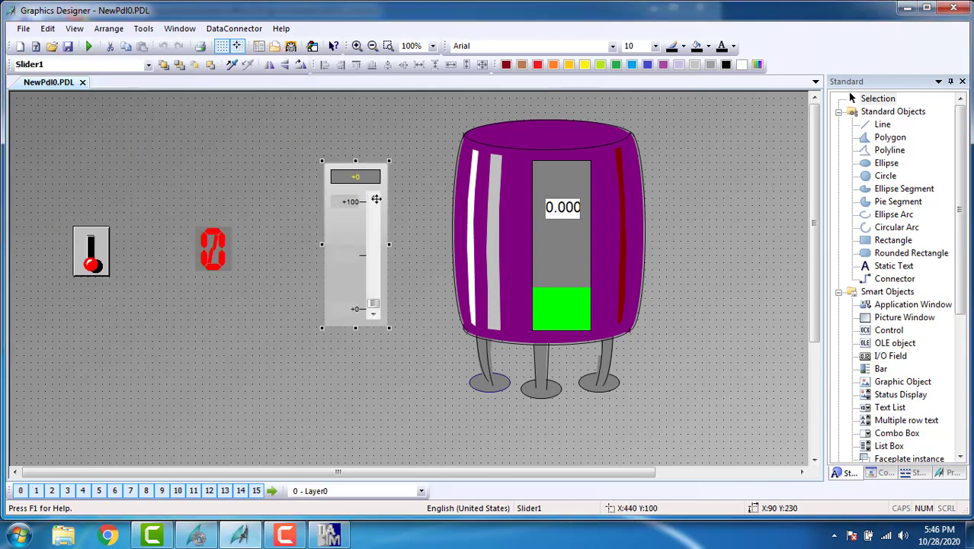
pyautogui.press('Delete')
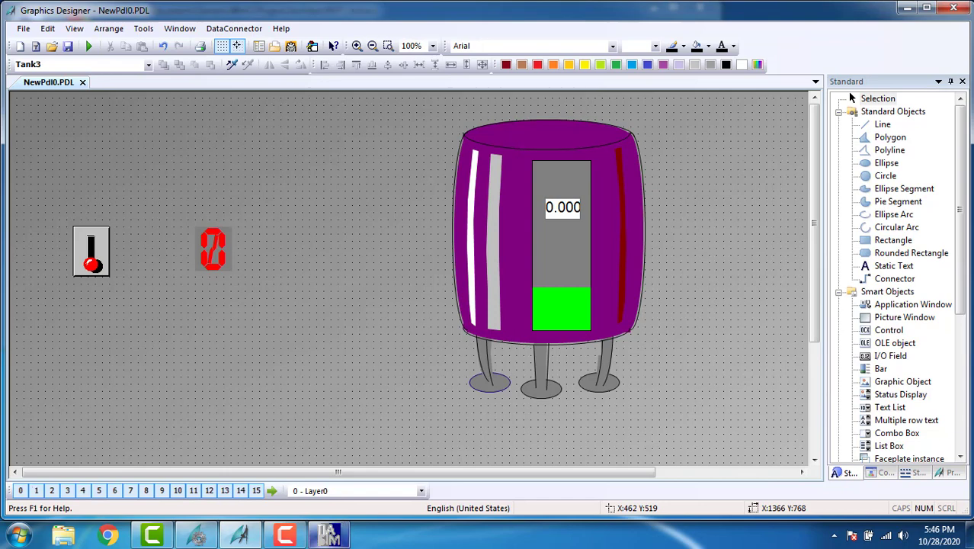
pyautogui.click(328, 534)
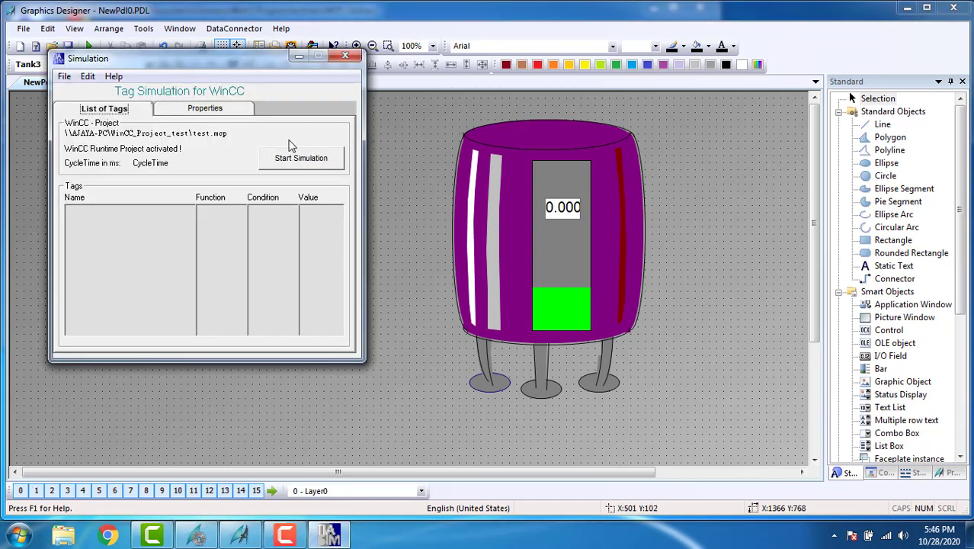
# - Add project tag a to the TAG Simulator as a new simulation tag
pyautogui.click(89, 77)
pyautogui.click(108, 92)
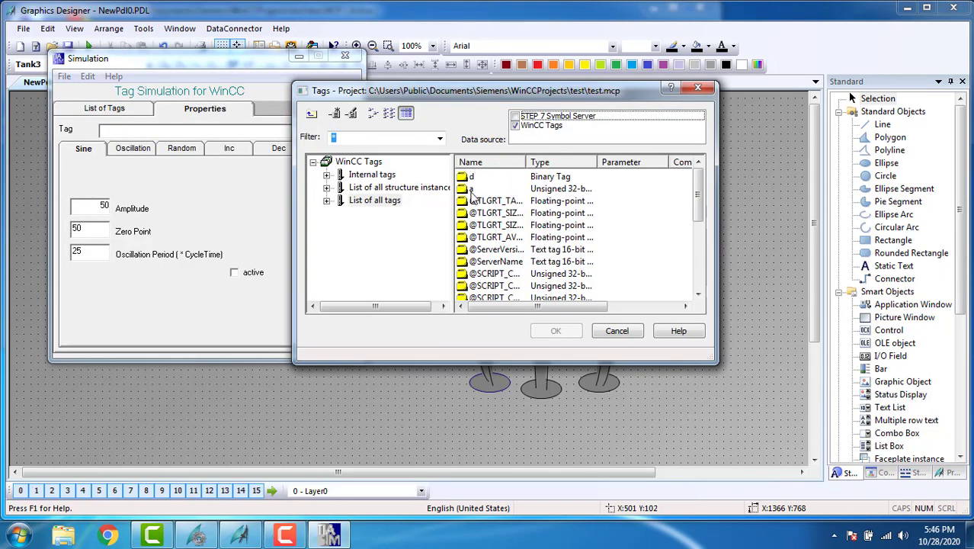
pyautogui.click(473, 190)
pyautogui.click(555, 330)
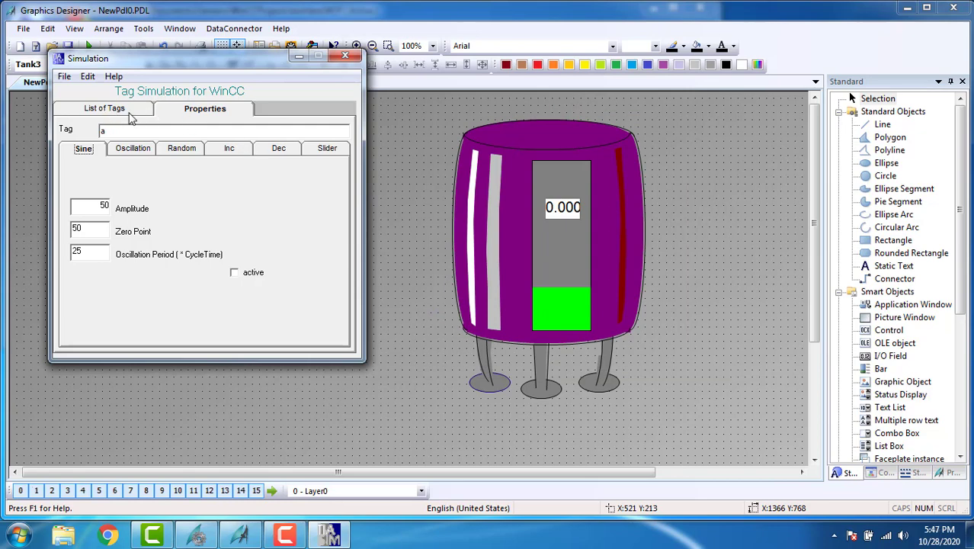
# - Give tag a an Inc function from 0 to 100, then minimize the simulator
pyautogui.click(105, 112)
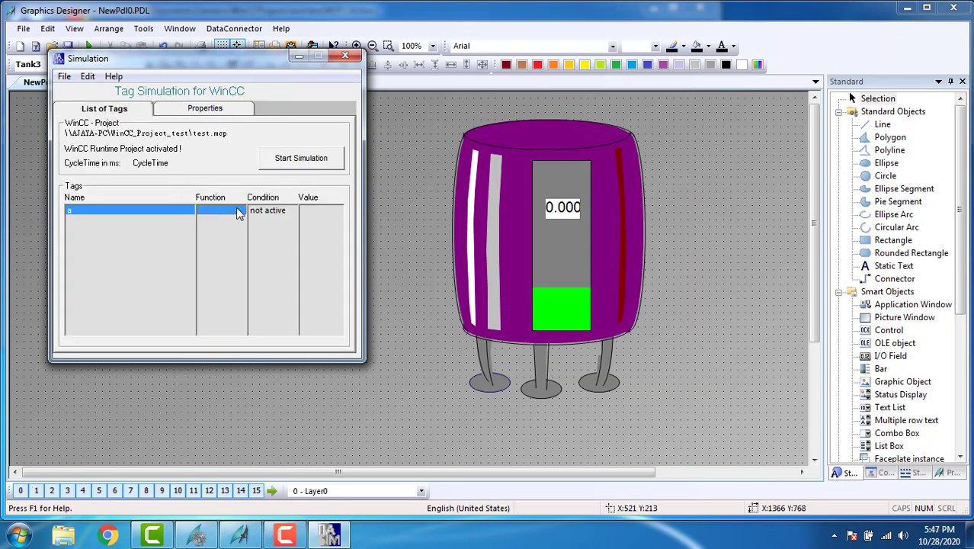
pyautogui.click(212, 112)
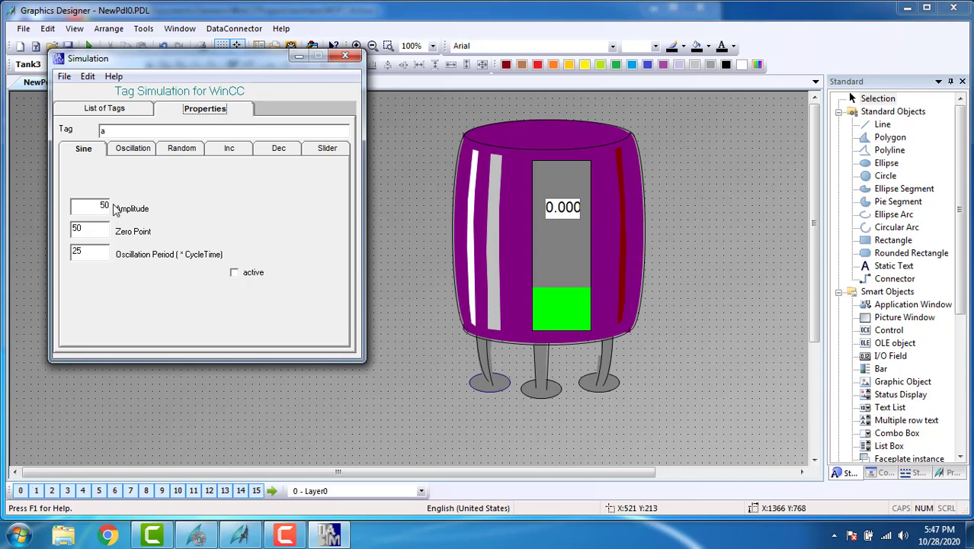
pyautogui.click(245, 150)
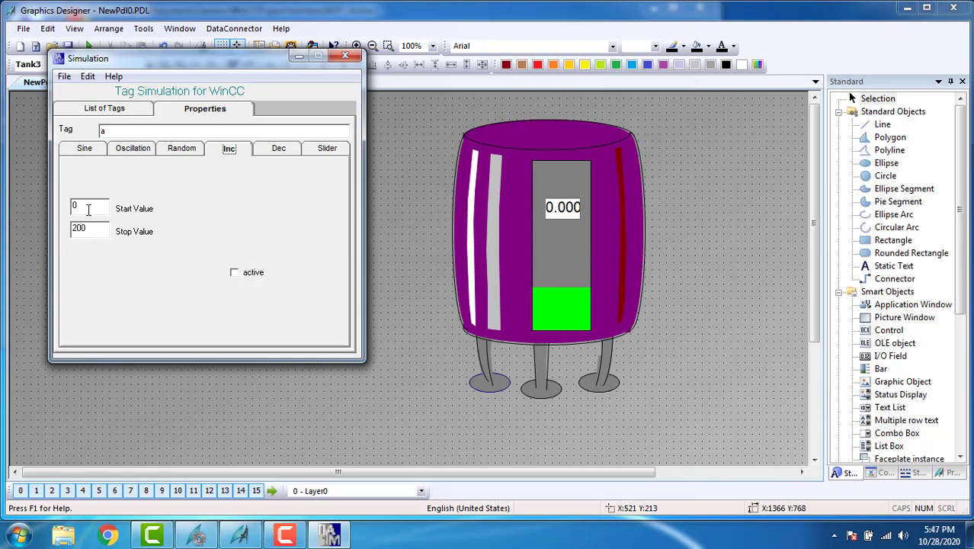
pyautogui.doubleClick(96, 232)
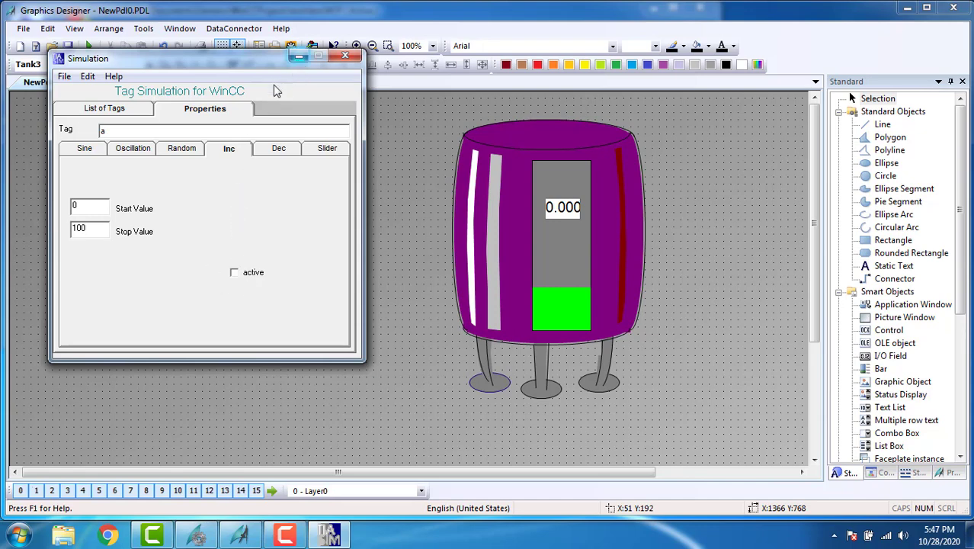
pyautogui.click(299, 58)
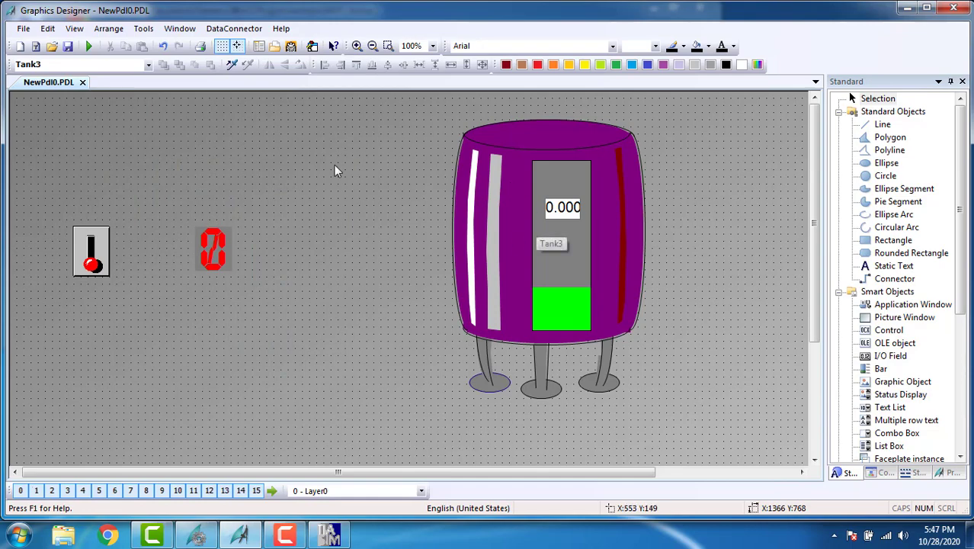
# - Save the screen over NewPdl0.PDL and launch it in Runtime
pyautogui.click(89, 46)
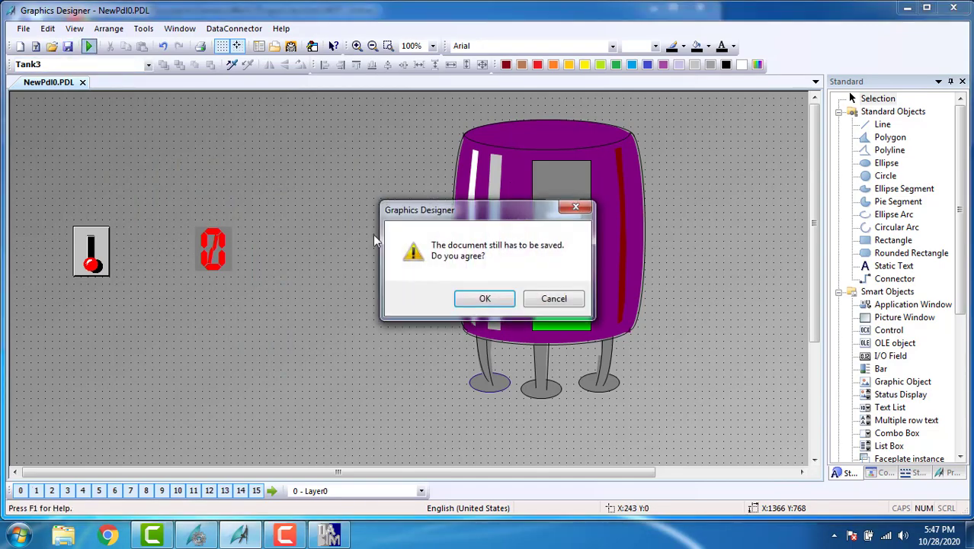
pyautogui.click(483, 297)
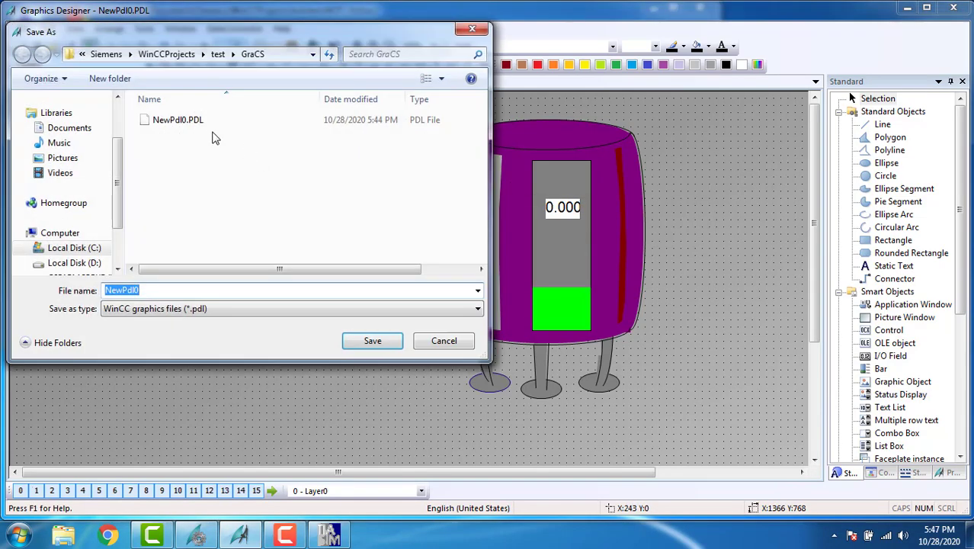
pyautogui.click(374, 341)
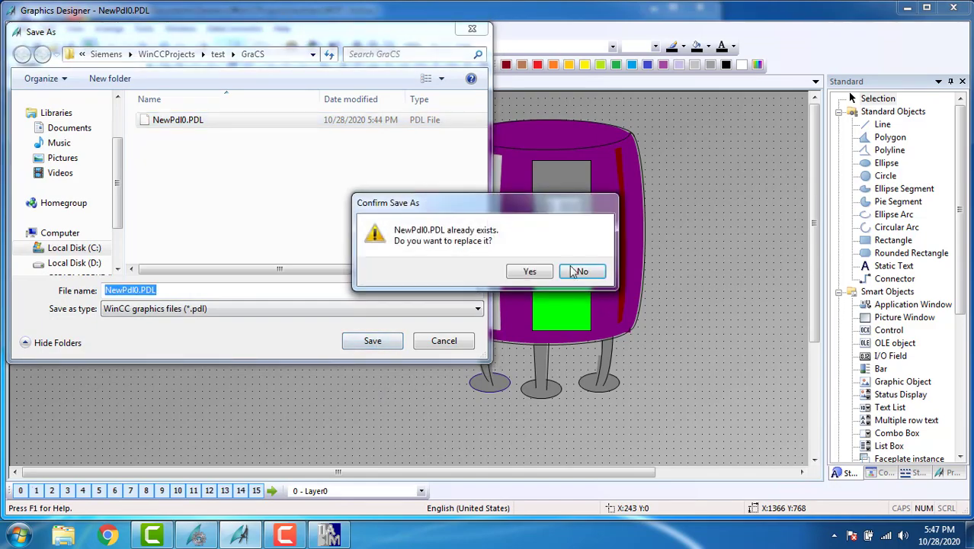
pyautogui.click(529, 272)
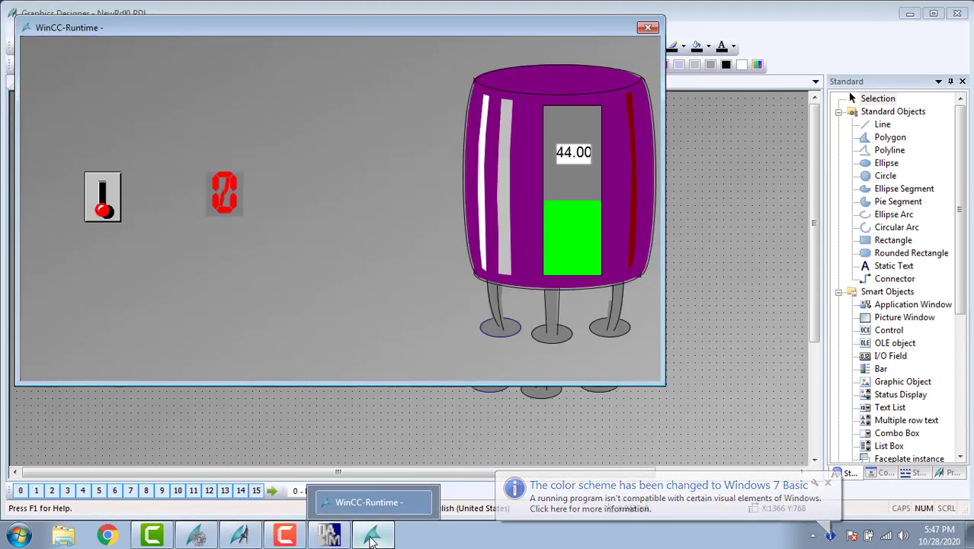
# - Start the incrementing simulation of tag a so the tank level climbs
pyautogui.click(332, 537)
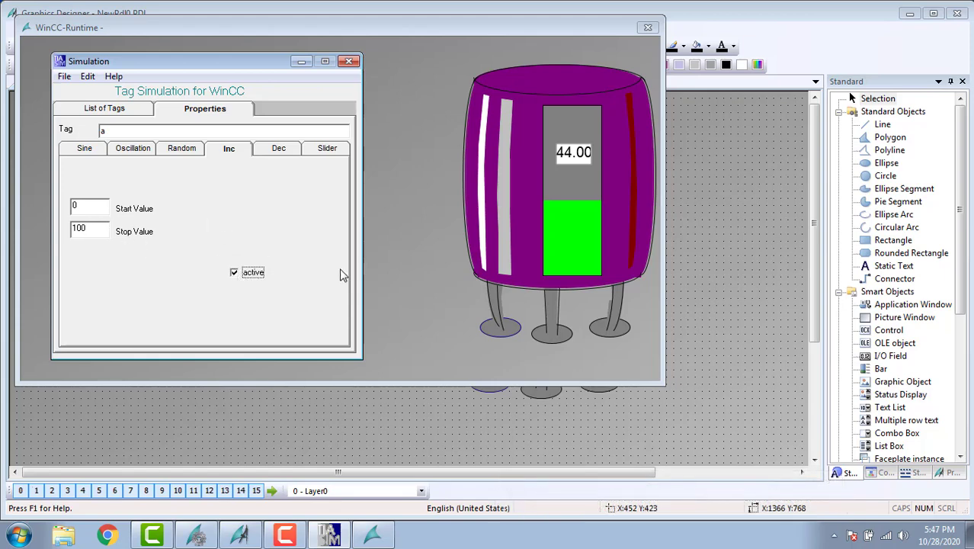
pyautogui.click(125, 115)
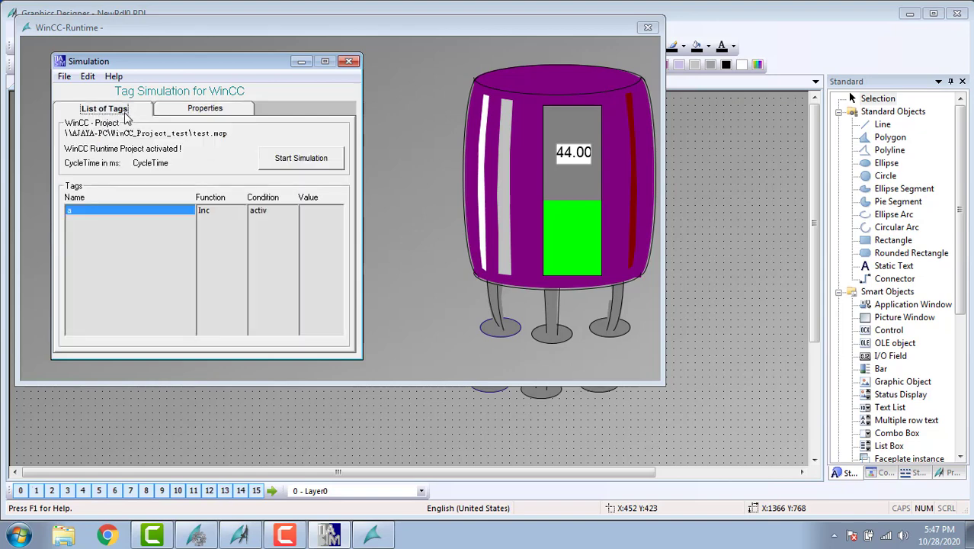
pyautogui.click(219, 211)
pyautogui.click(259, 213)
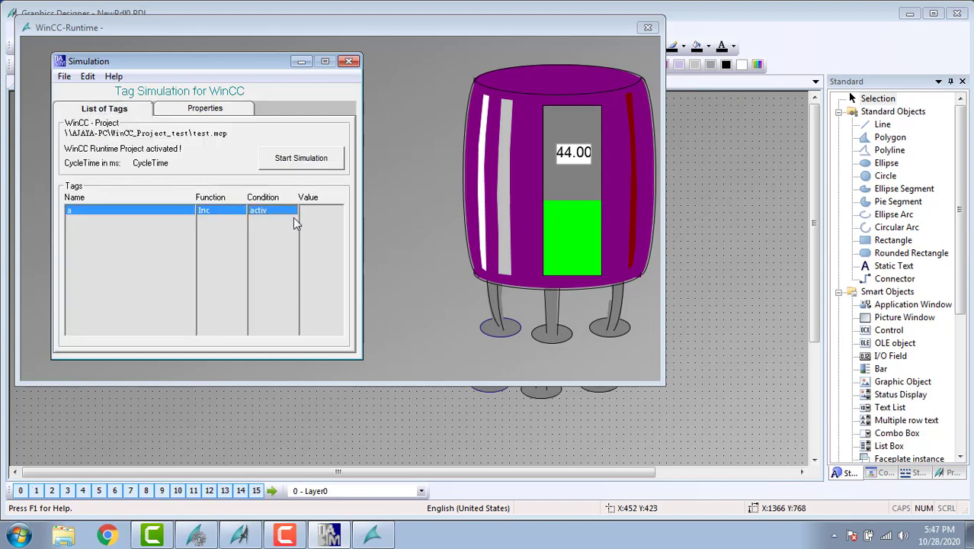
pyautogui.click(289, 161)
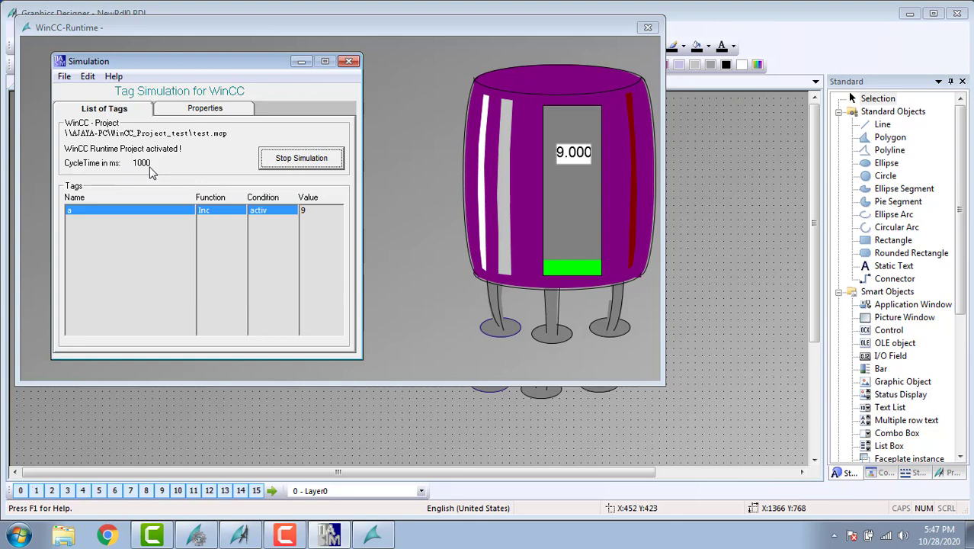
# - Switch tag a to an active Dec simulation starting at 100
pyautogui.click(226, 113)
pyautogui.click(279, 151)
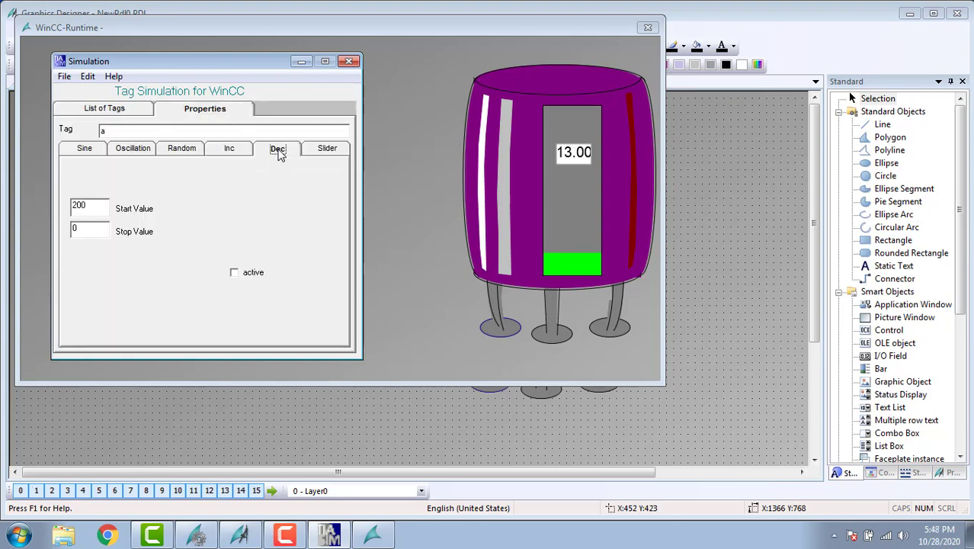
pyautogui.doubleClick(106, 204)
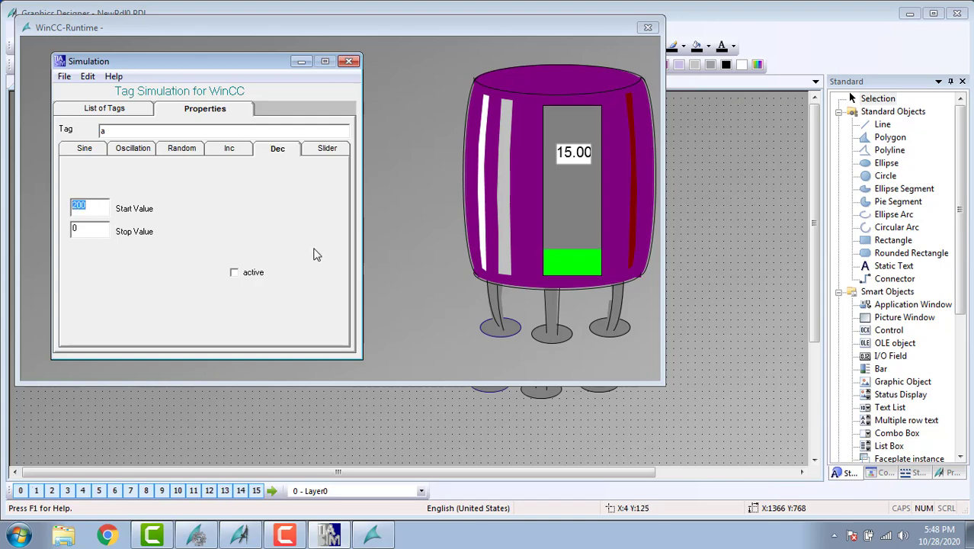
pyautogui.write('1')
pyautogui.click(234, 273)
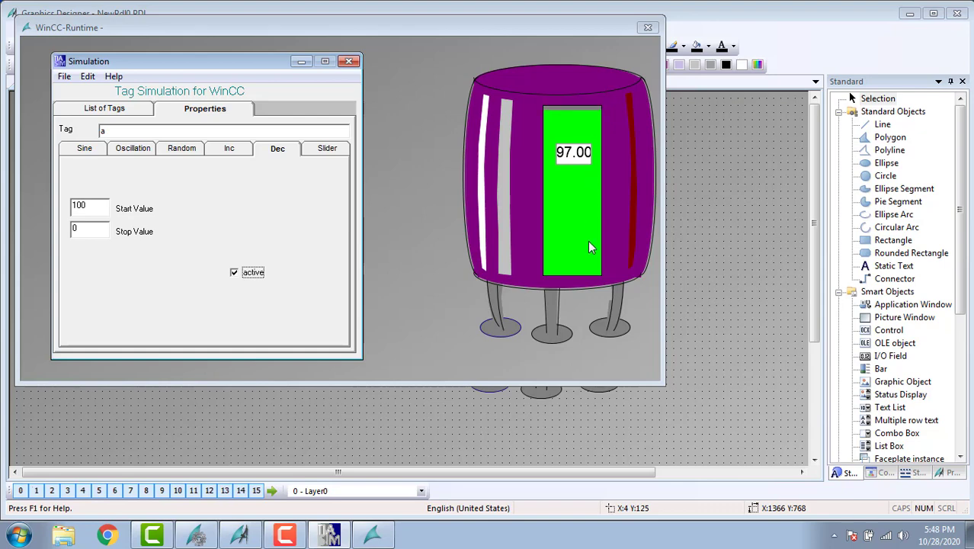
# - Activate a 0–100 Slider simulation for tag a and drag it to 70
pyautogui.click(326, 149)
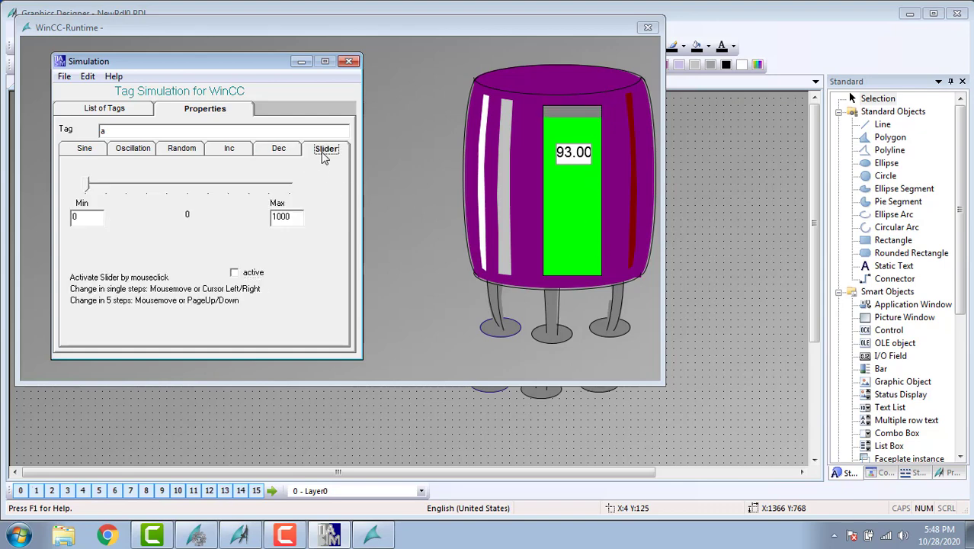
pyautogui.doubleClick(300, 221)
pyautogui.write('1')
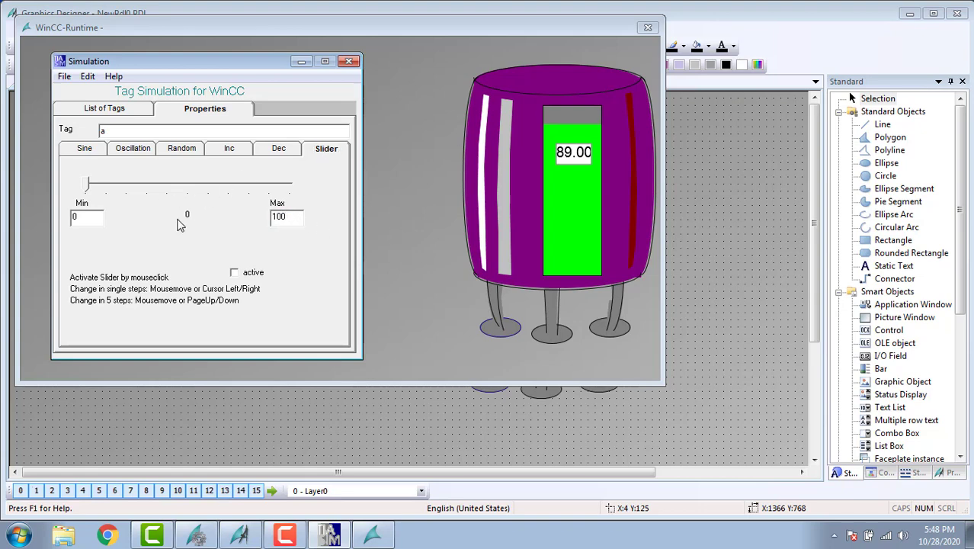
pyautogui.click(237, 272)
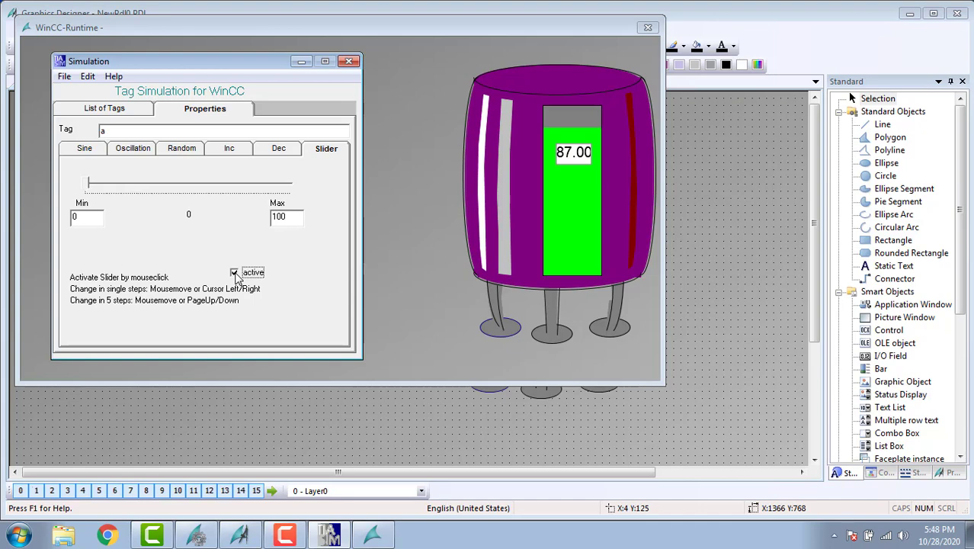
pyautogui.click(87, 185)
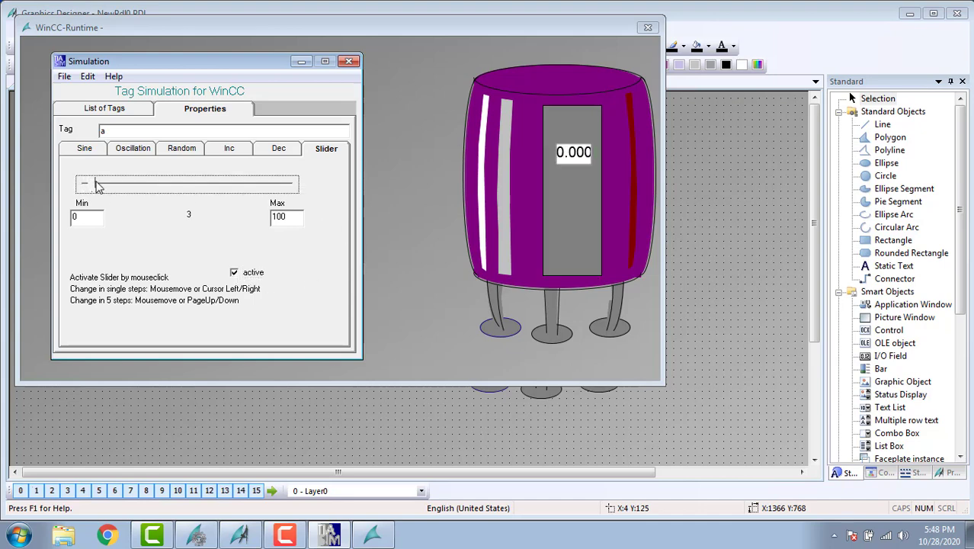
pyautogui.moveTo(104, 187); pyautogui.dragTo(236, 197)
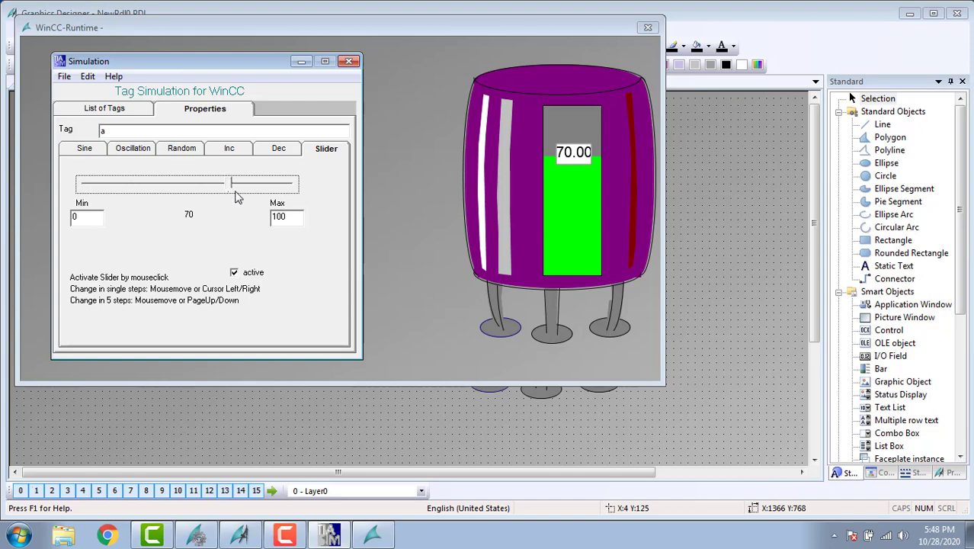
# - Look over the Random, Oscillation and Sine function settings
pyautogui.click(195, 151)
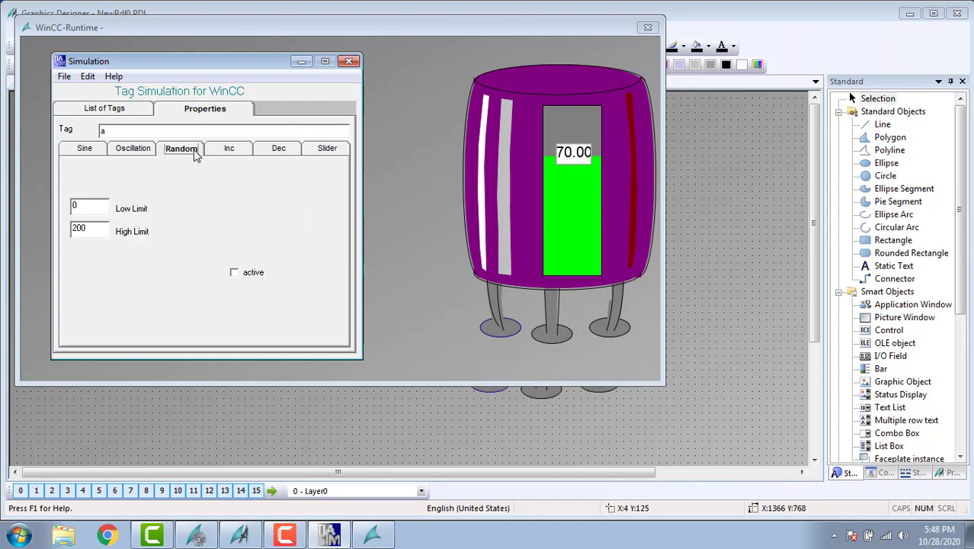
pyautogui.click(121, 156)
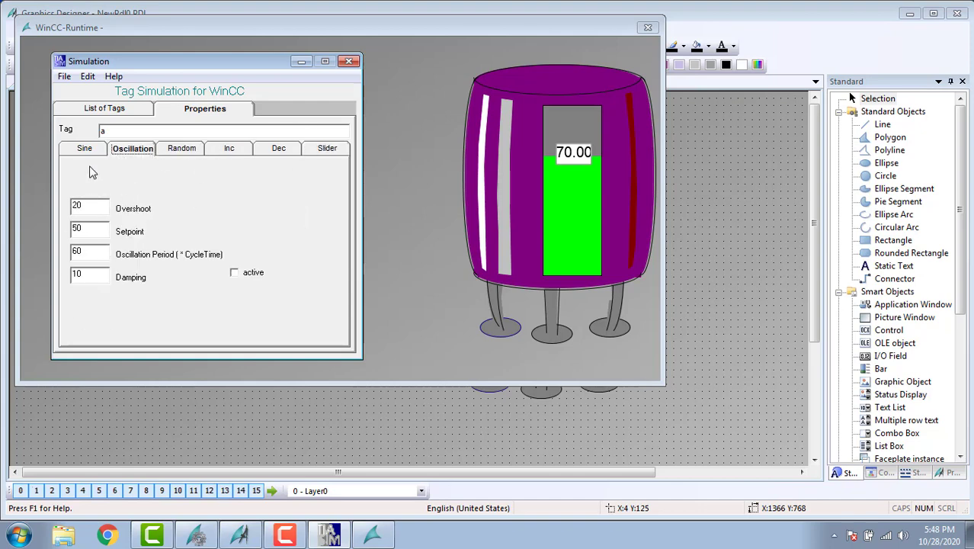
pyautogui.click(82, 152)
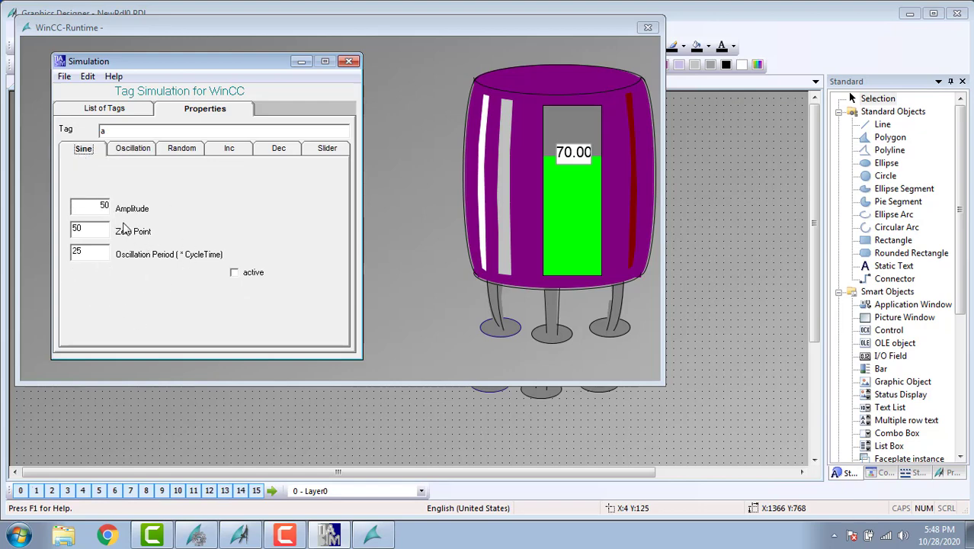